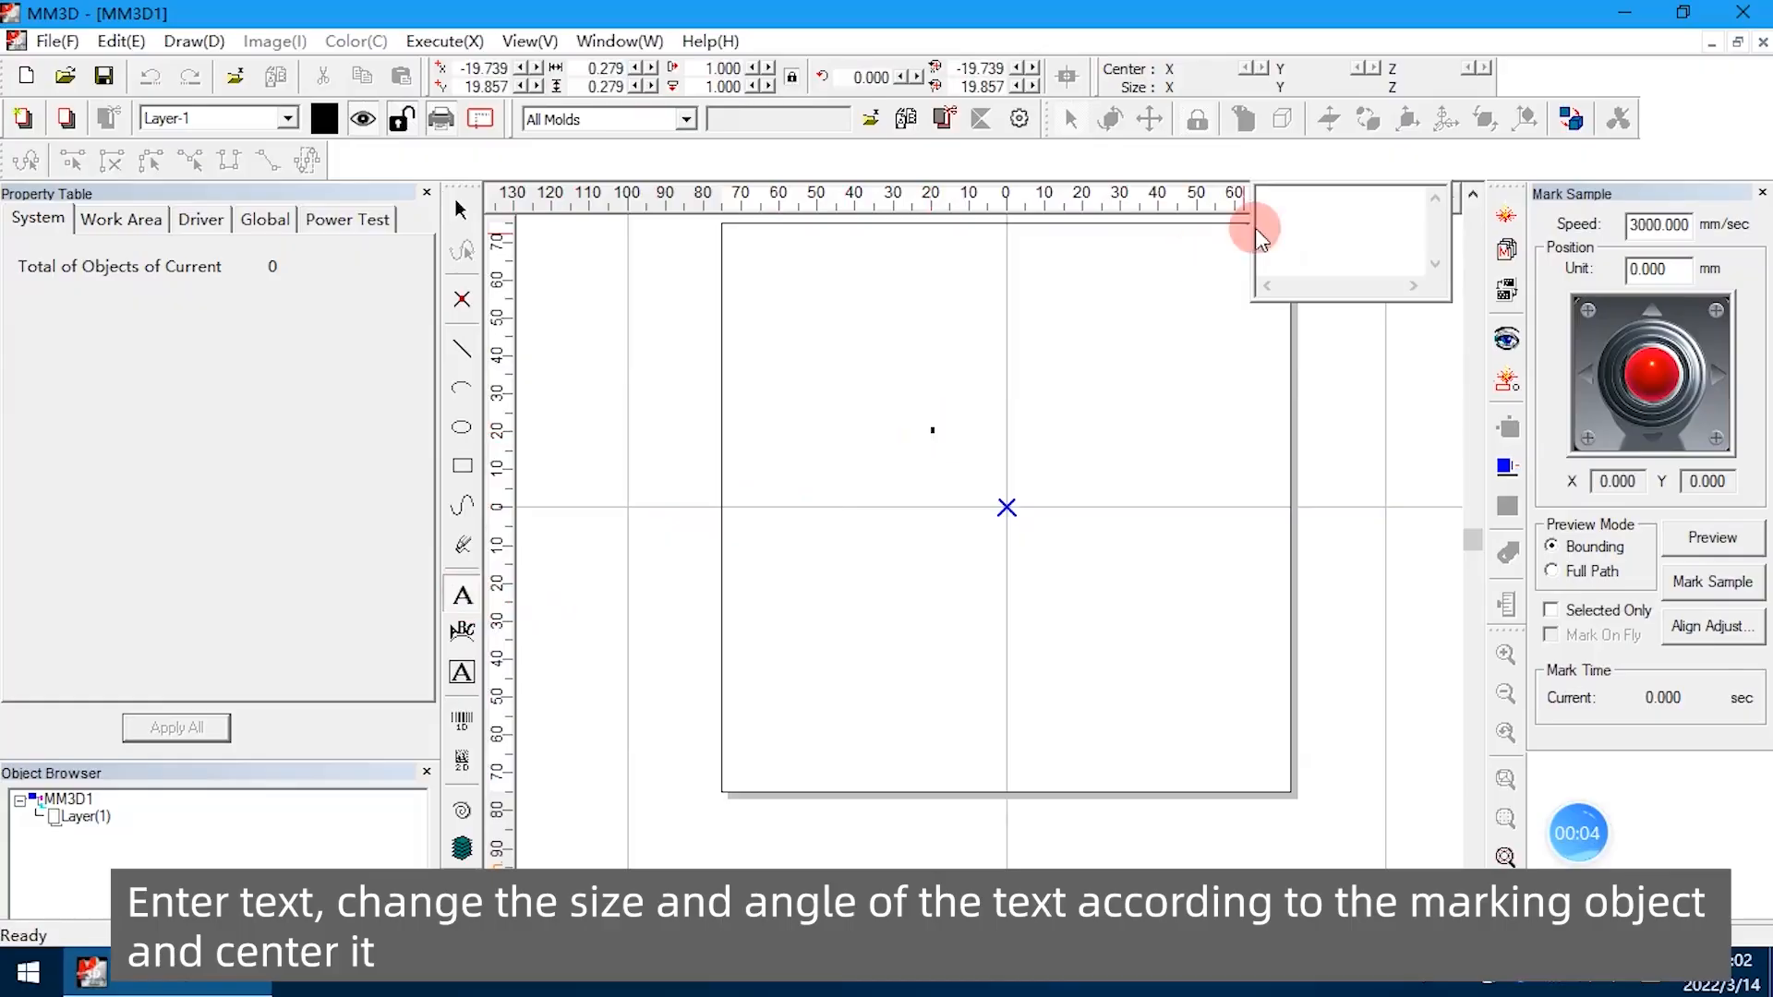
Enter the text MACTRON20220314 above the centre of the work area
type("MACTRON20220314")
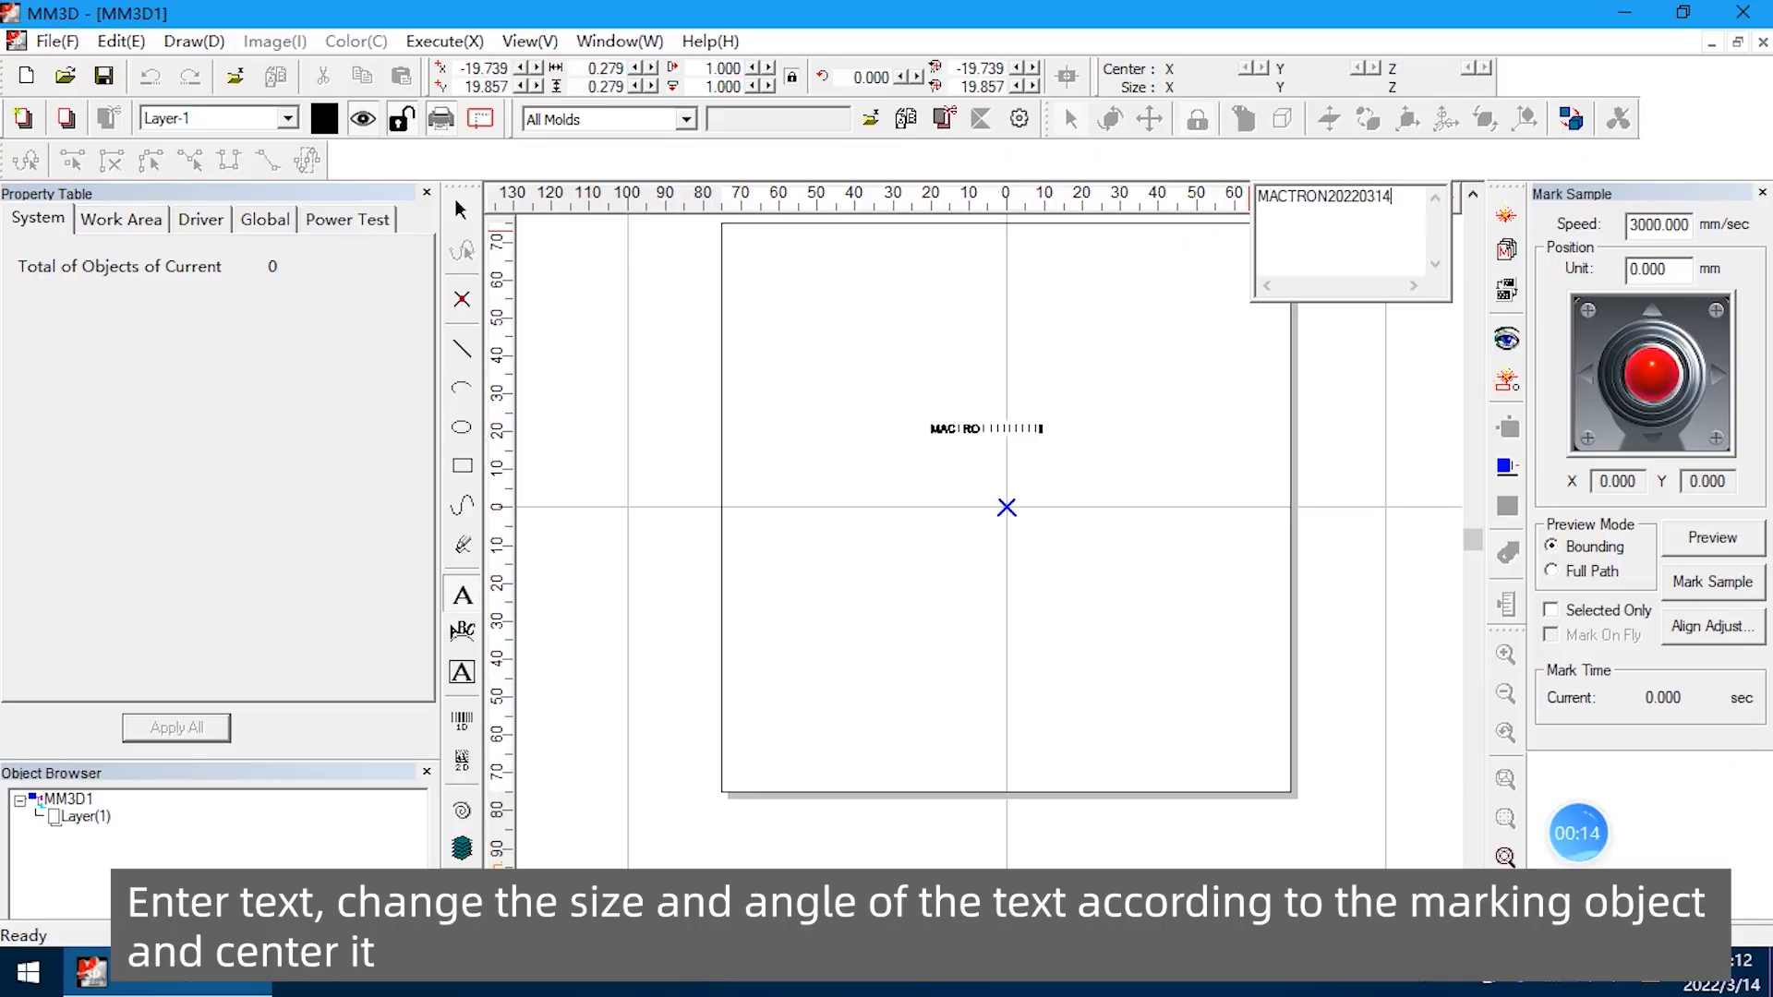
scroll(1041, 438, "up", 3)
left_click(1078, 350)
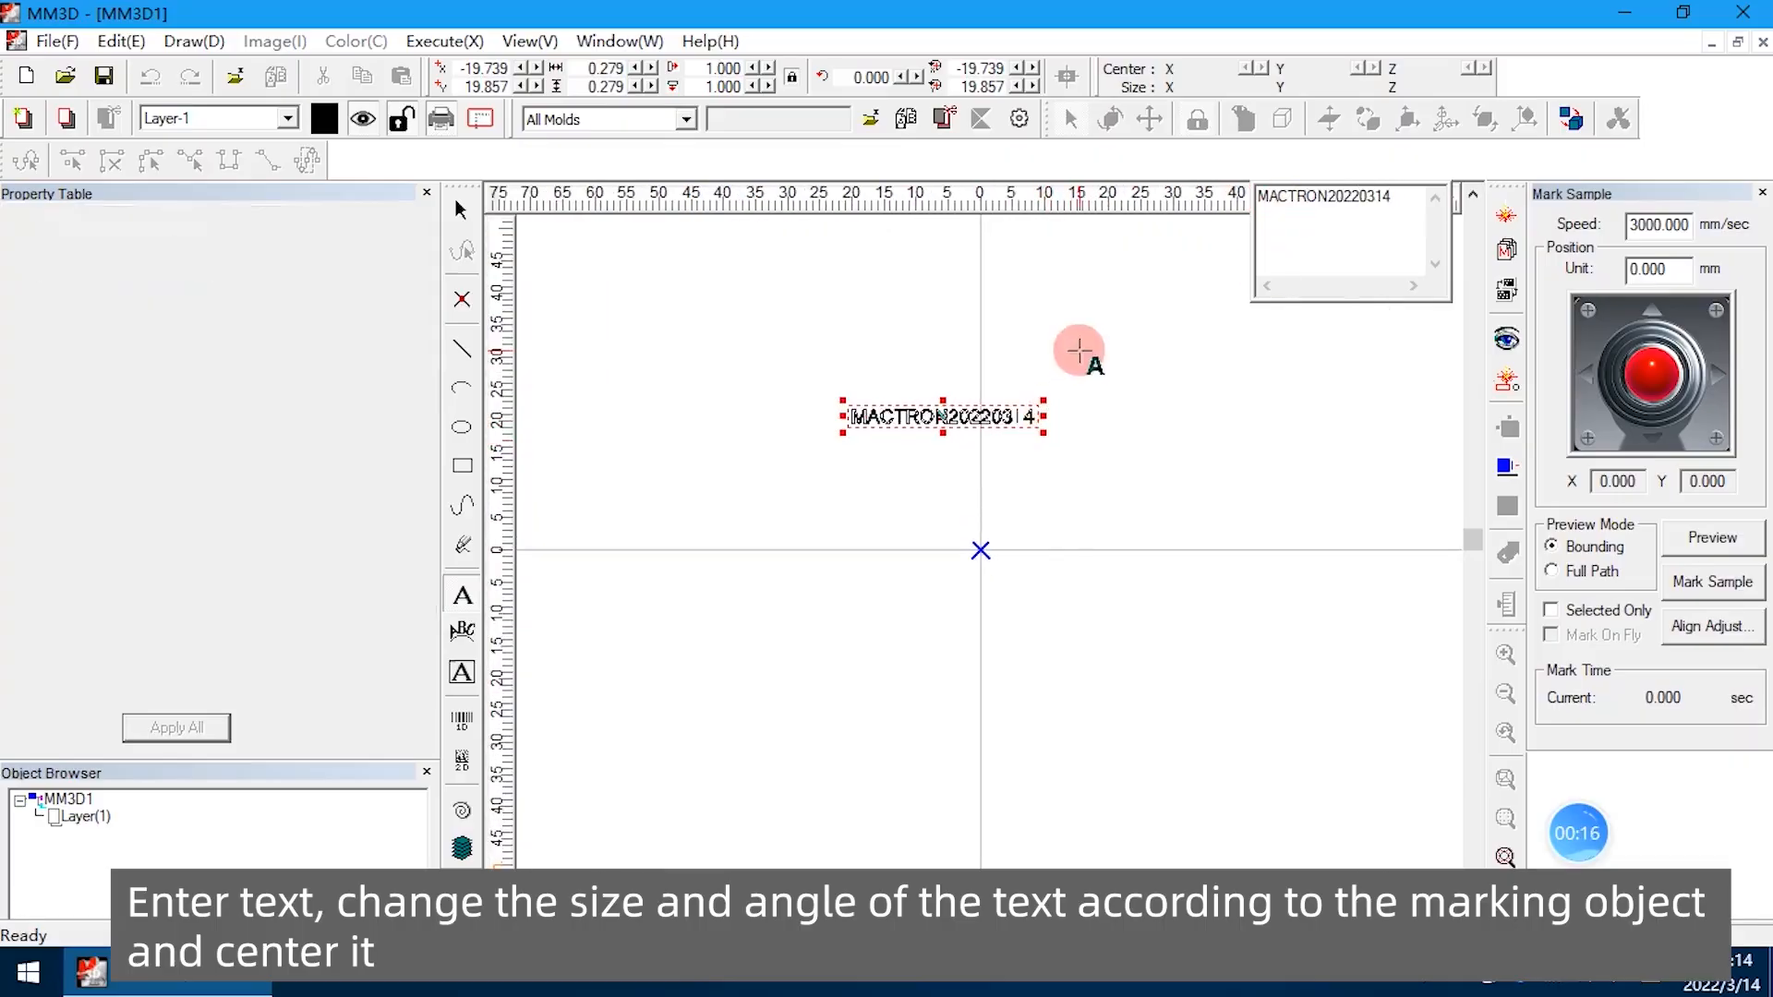
Set the MACTRON20220314 text's height to 8 mm with its proportions kept
scroll(944, 407, "up", 4)
left_click_drag(681, 352, 1200, 517)
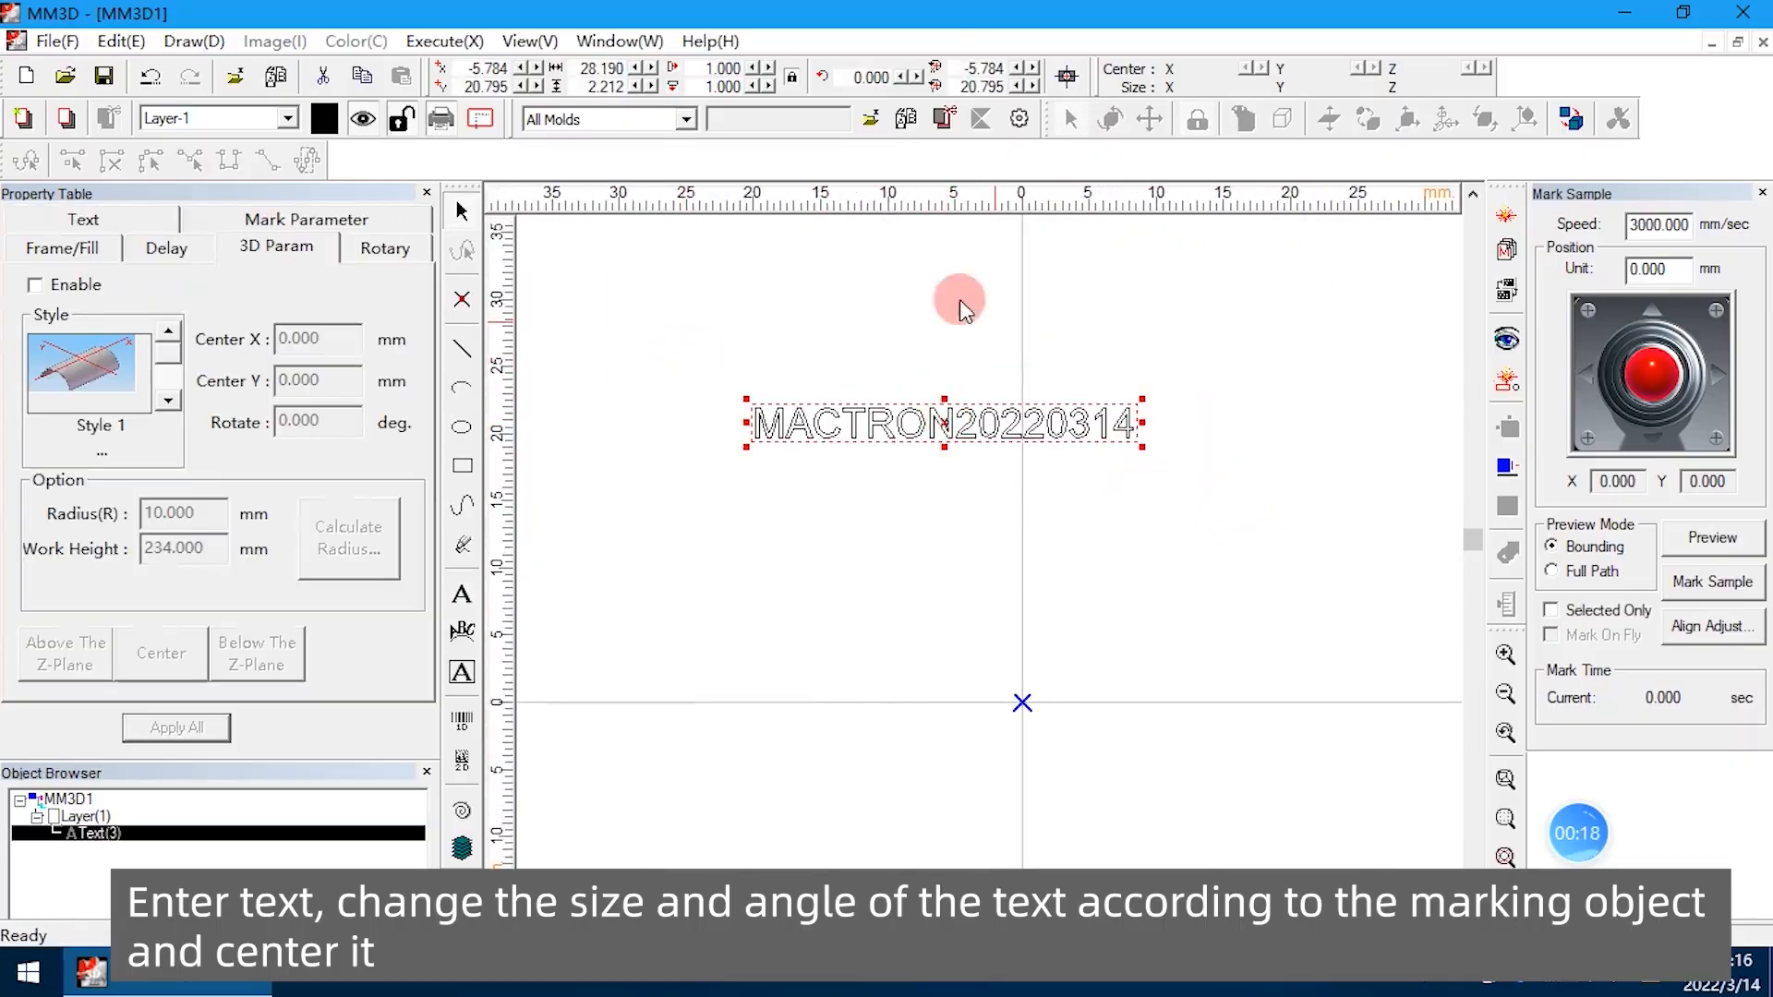
left_click(598, 87)
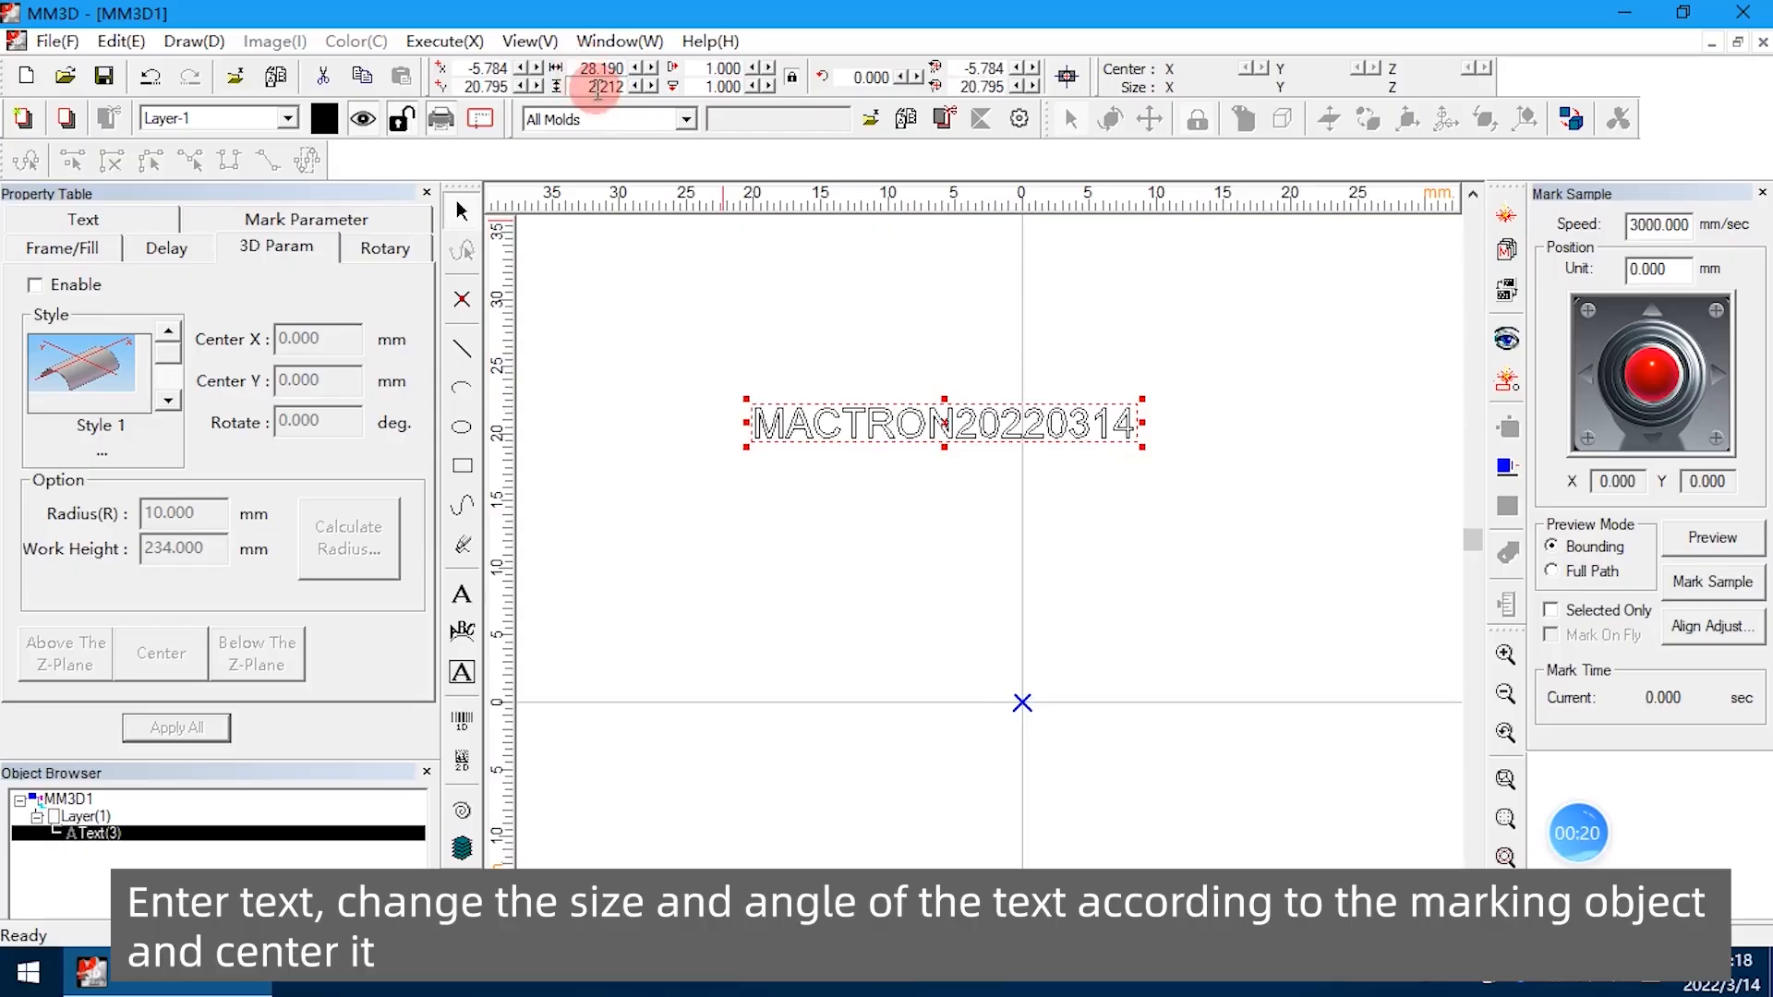
double_click(582, 86)
type("8")
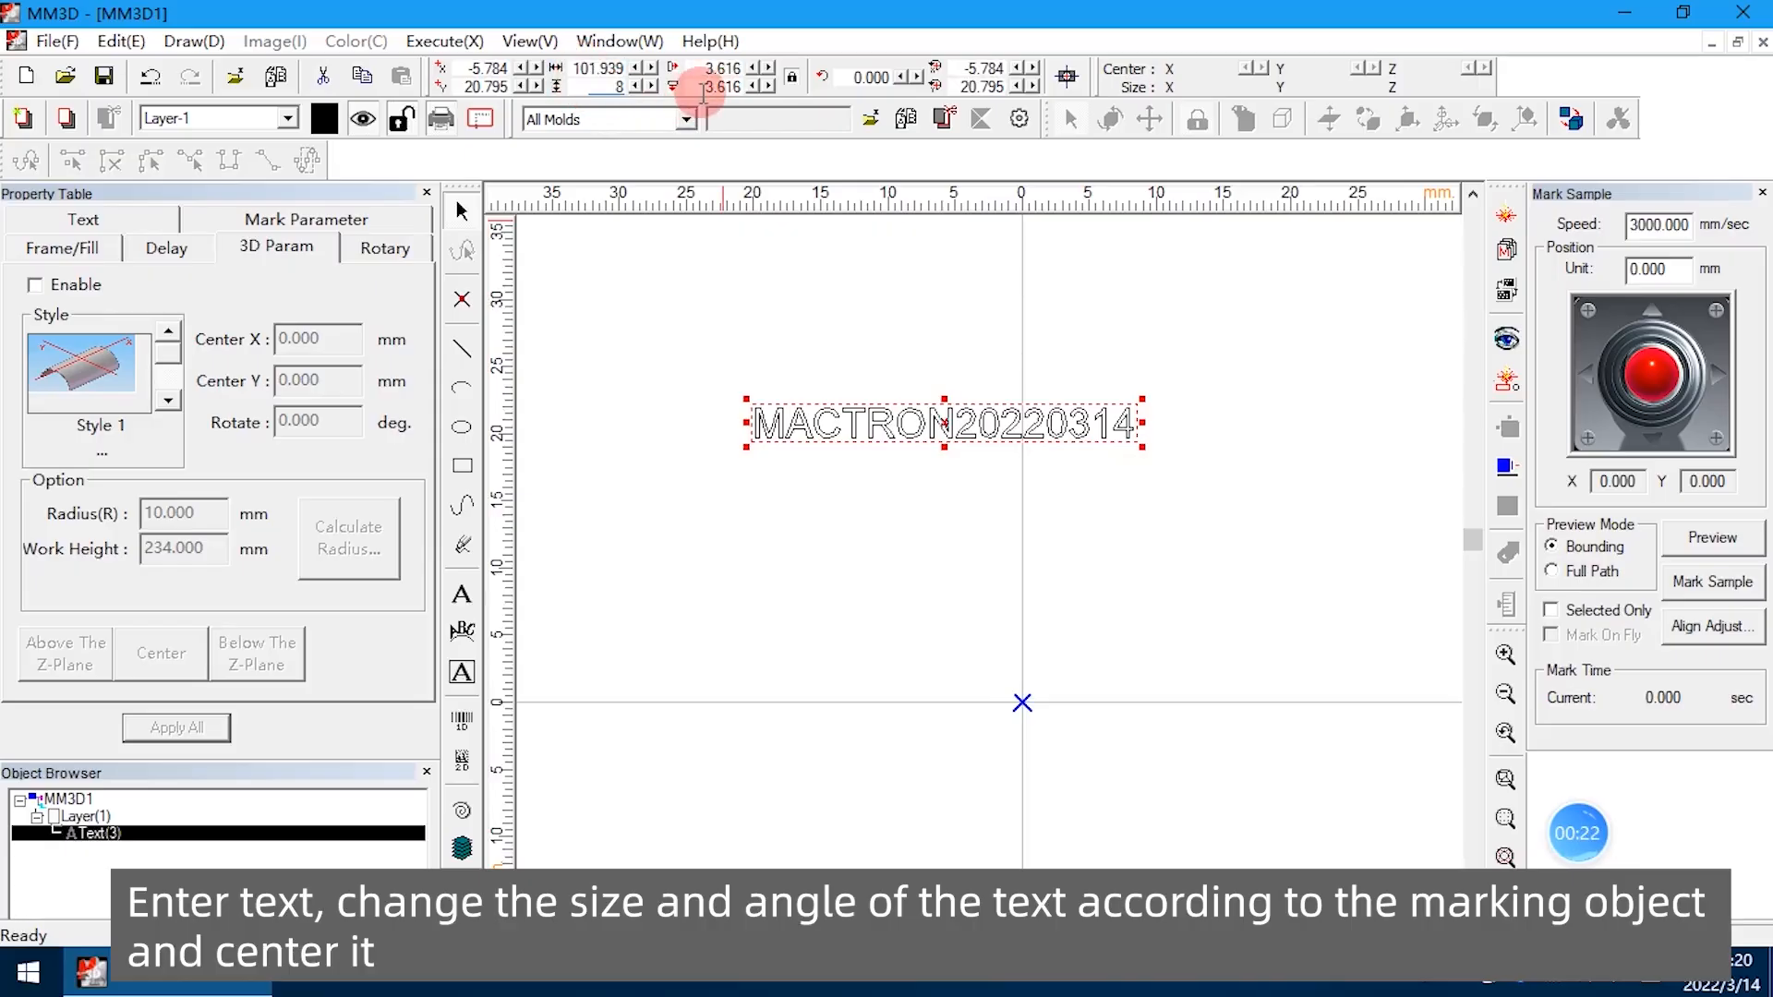
key("Return")
Rotate the text to 90 degrees so that it runs vertically
scroll(1042, 324, "down", 3)
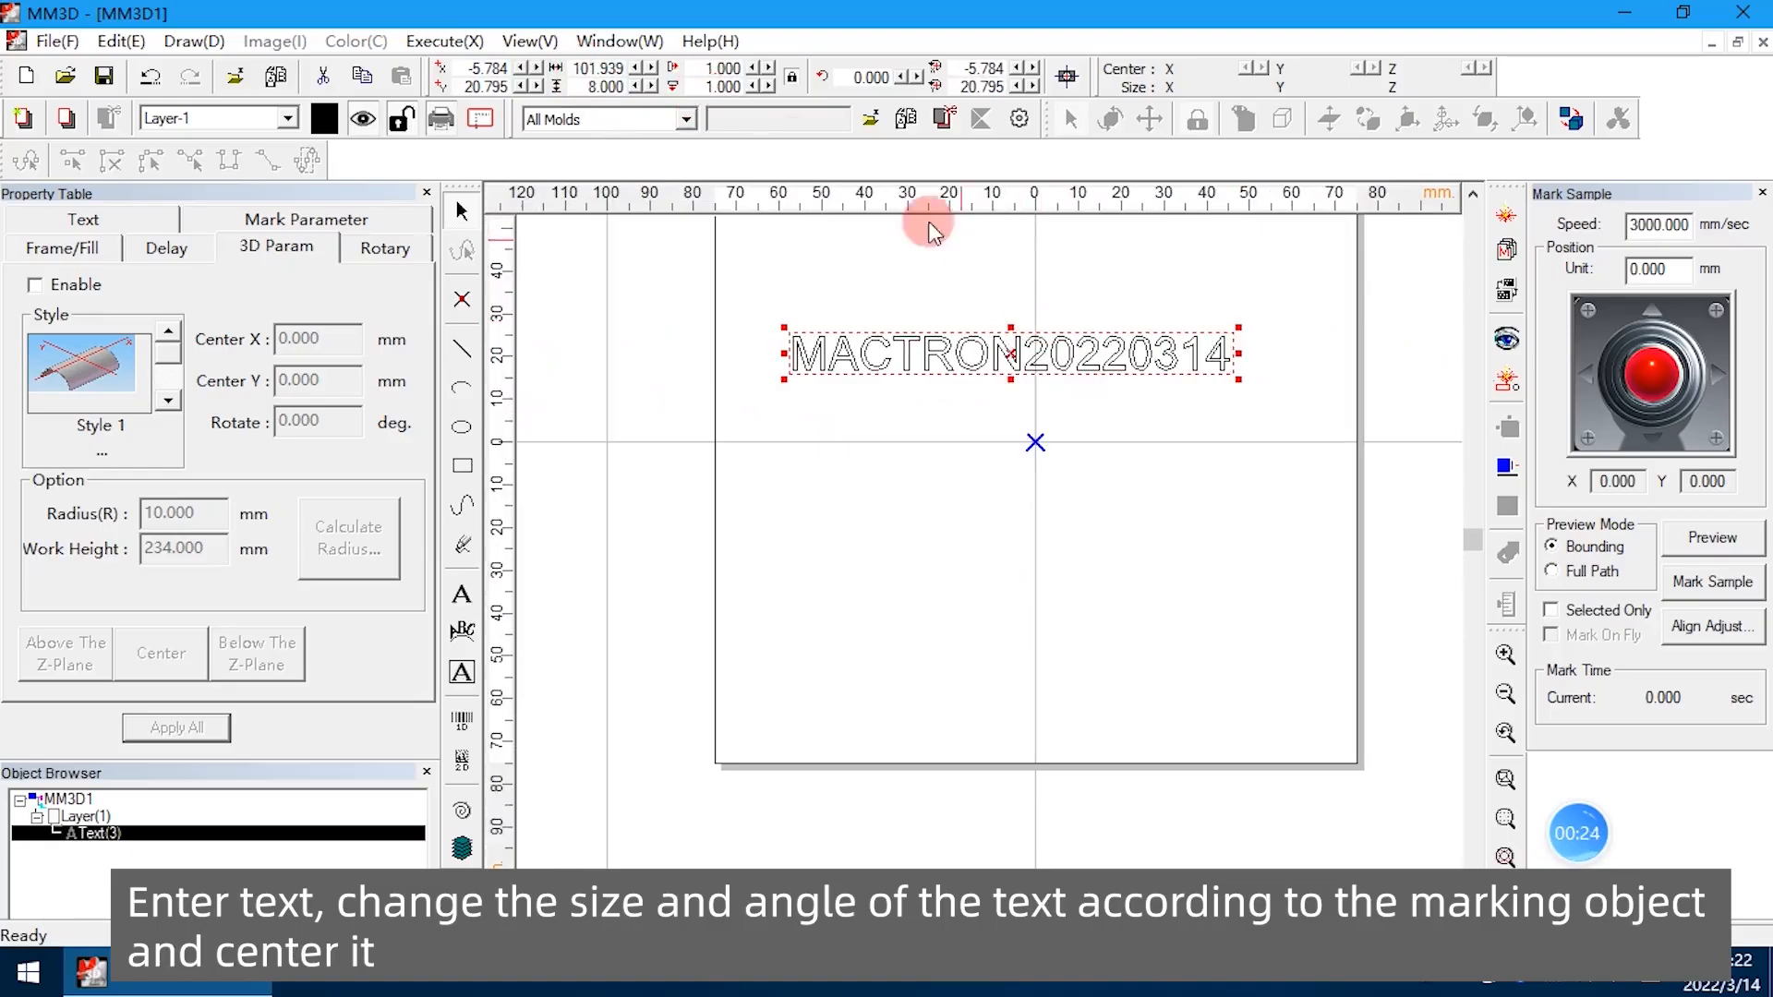
double_click(845, 79)
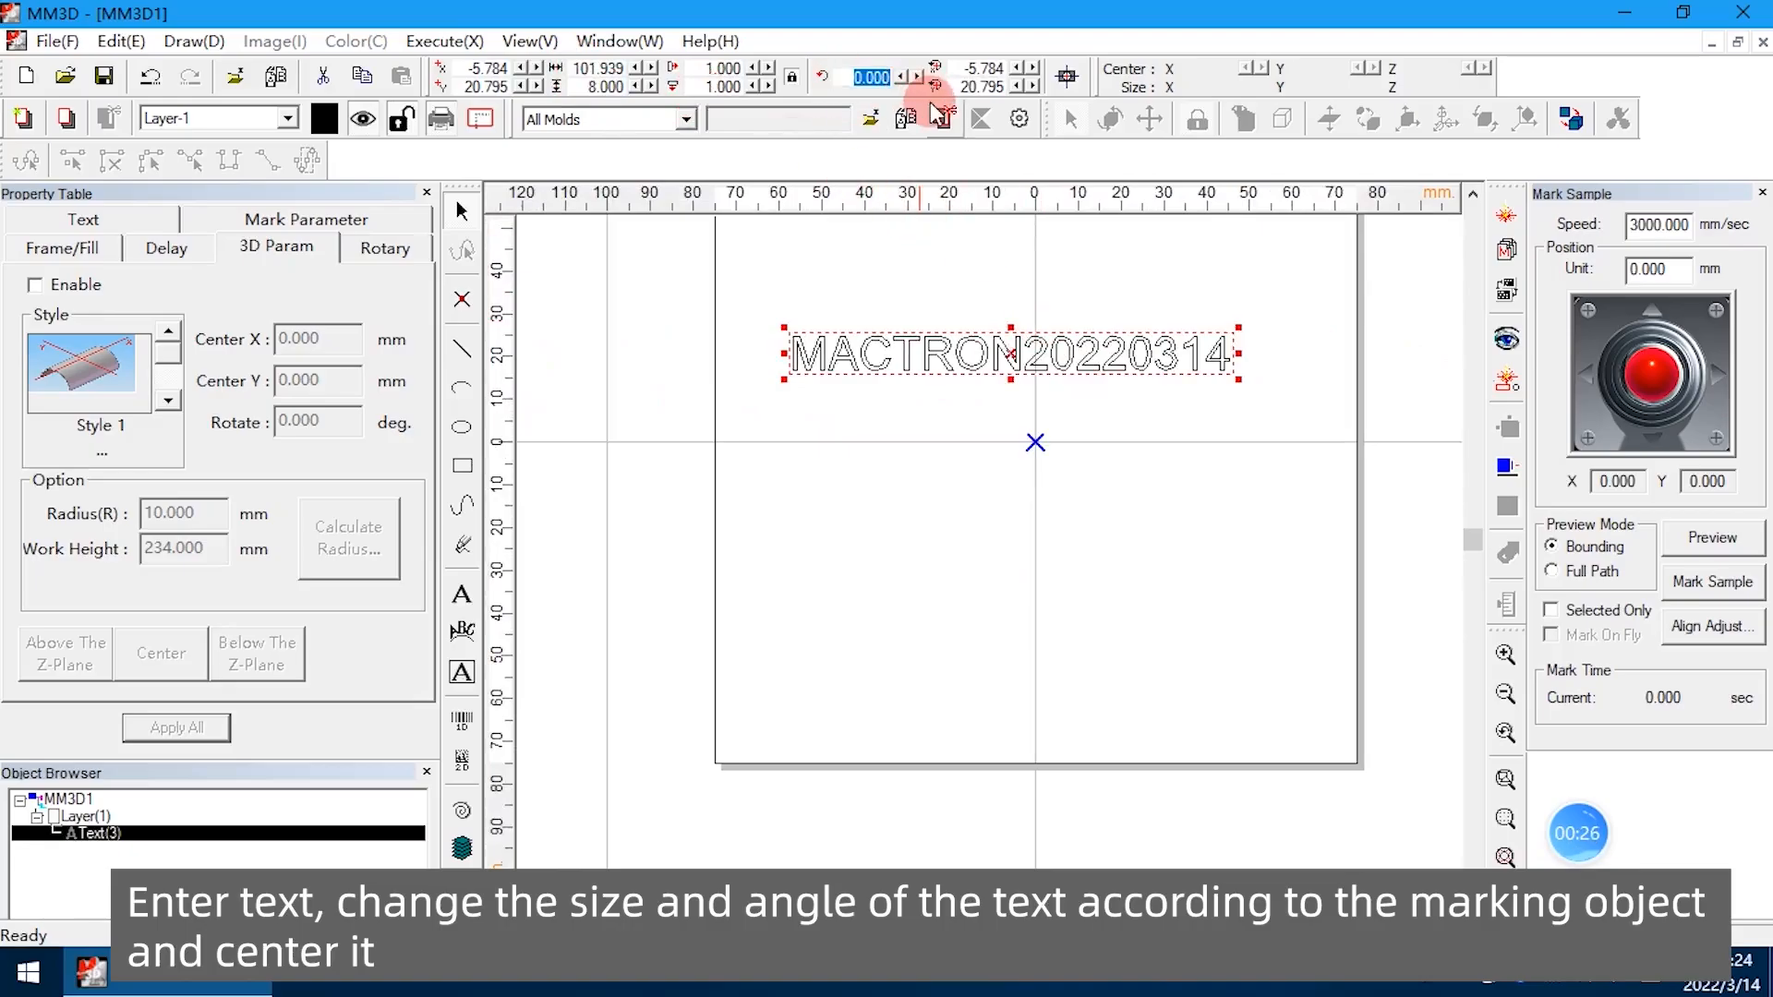
type("90")
key("Return")
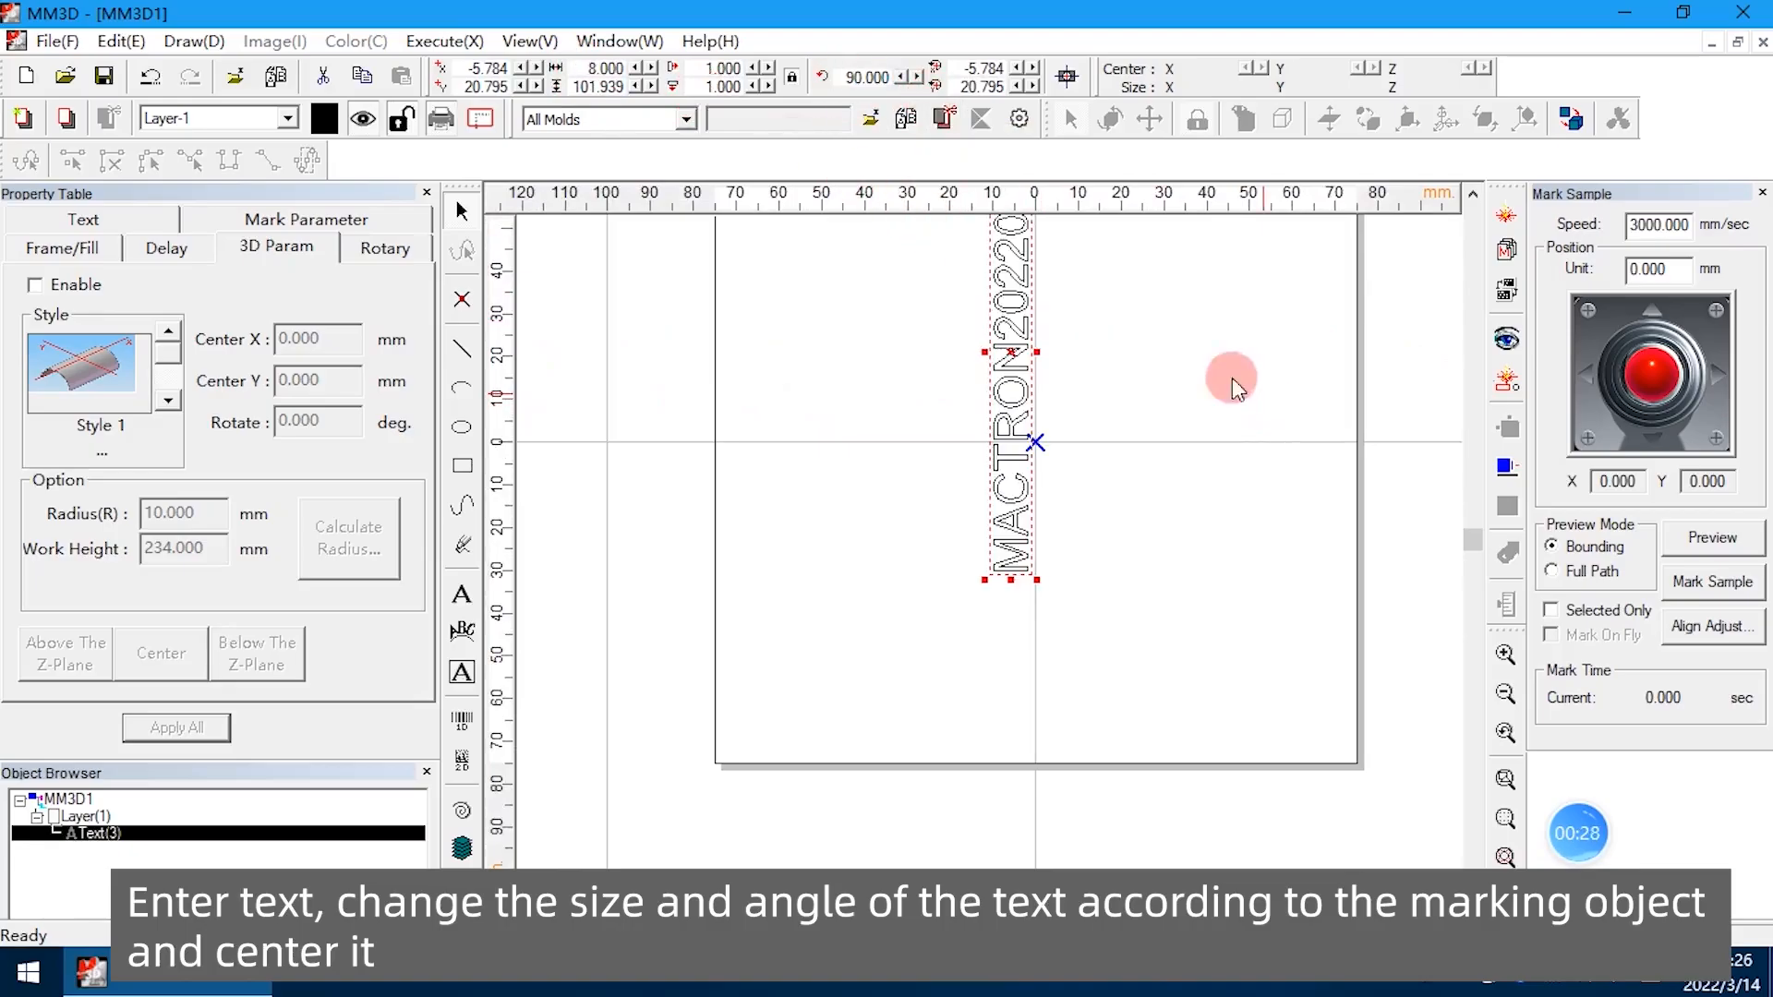
Move the rotated text to the centre of the work area and deselect it
left_click(1067, 77)
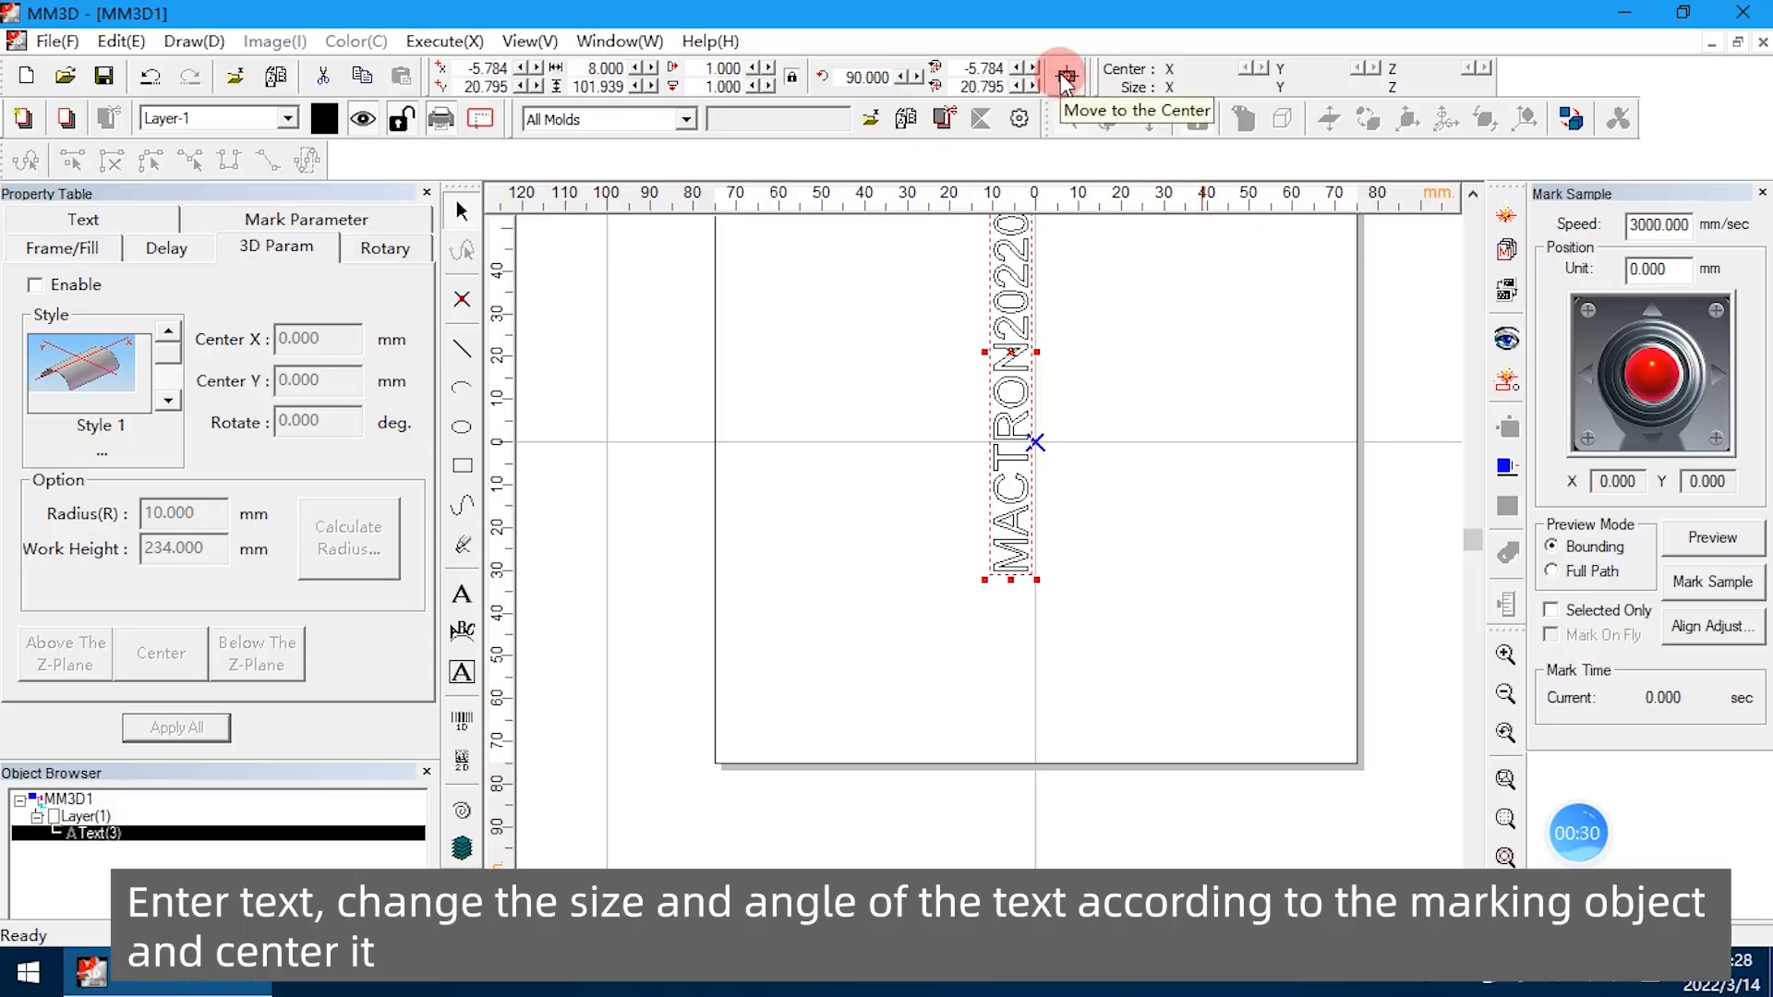
left_click(1066, 77)
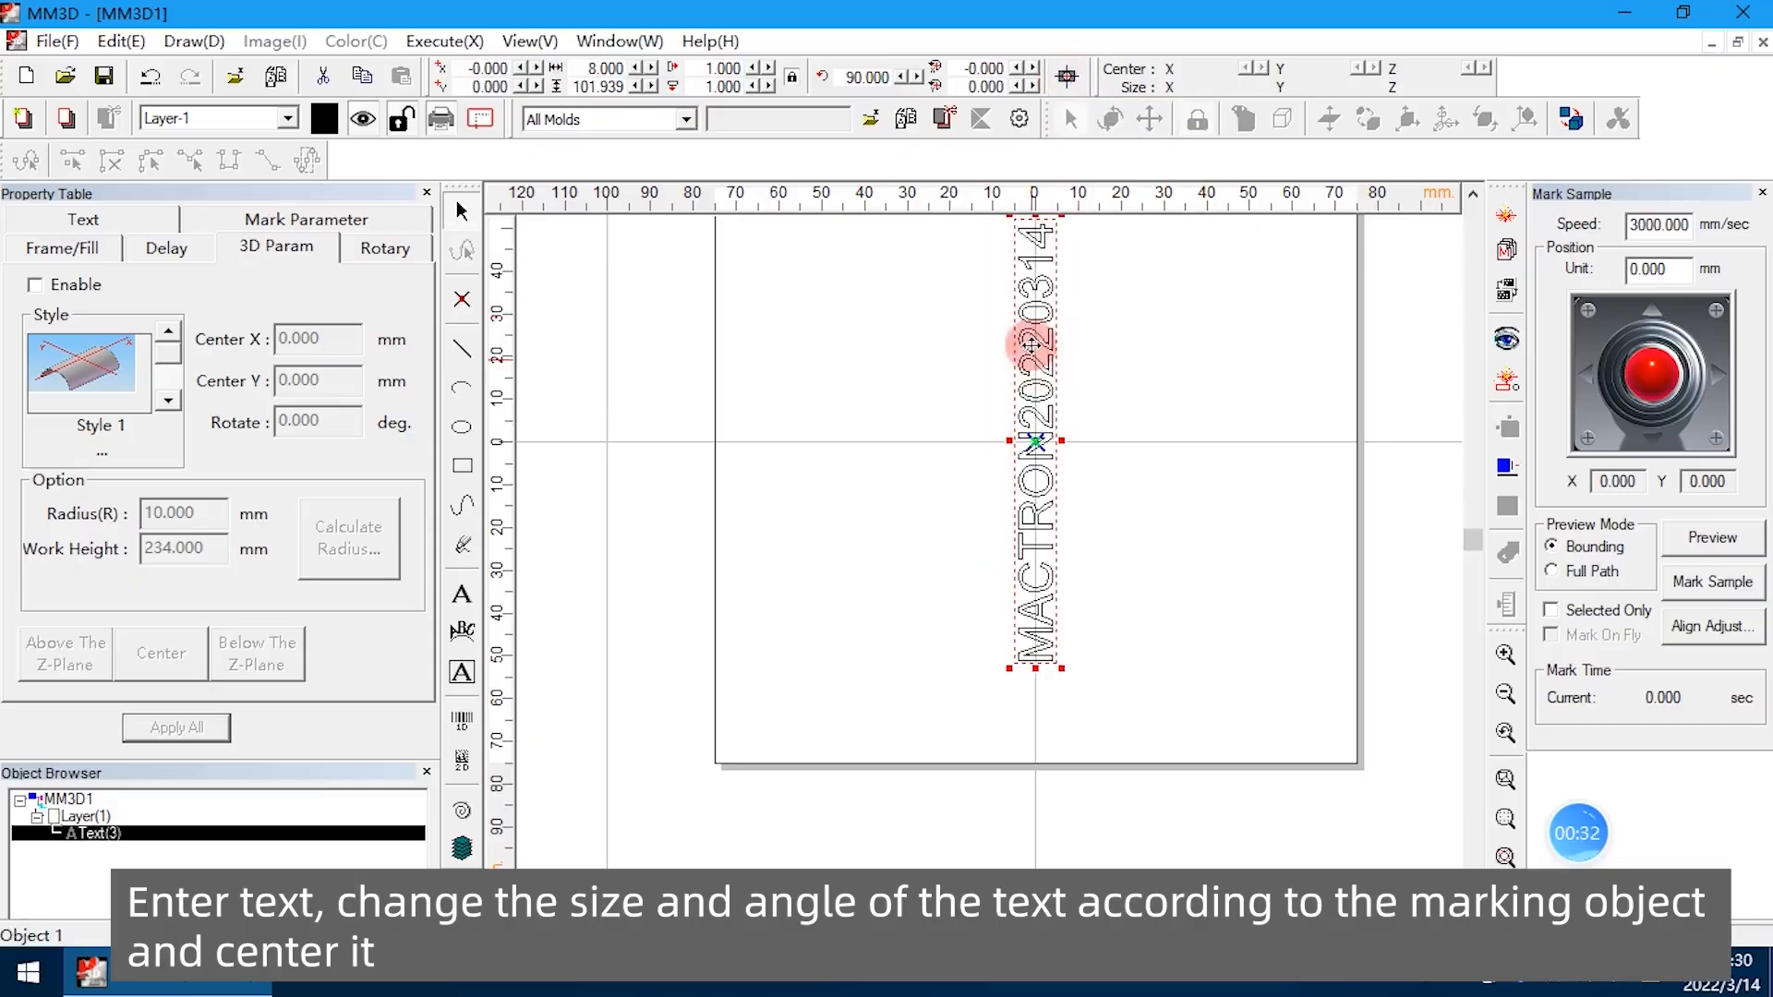
scroll(1029, 329, "down", 1)
left_click(921, 231)
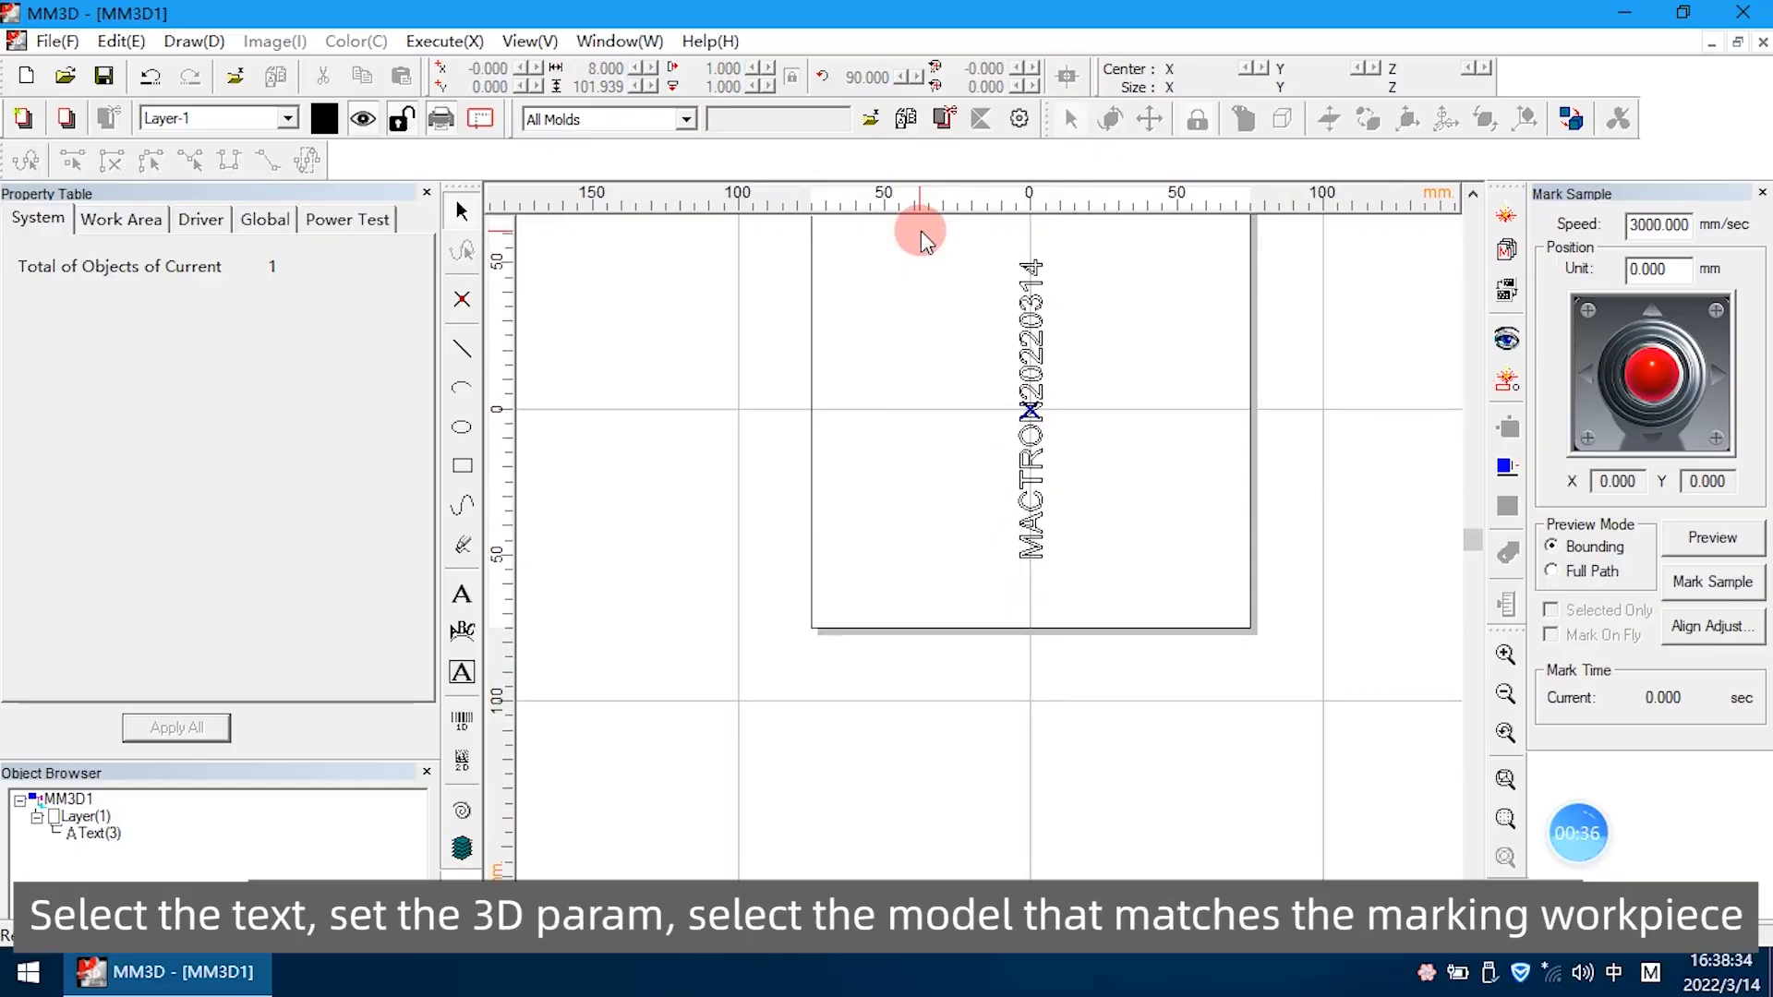
Select the text and enable its 3D parameters with the Style 1 half-cylinder model
left_click_drag(940, 252, 1200, 613)
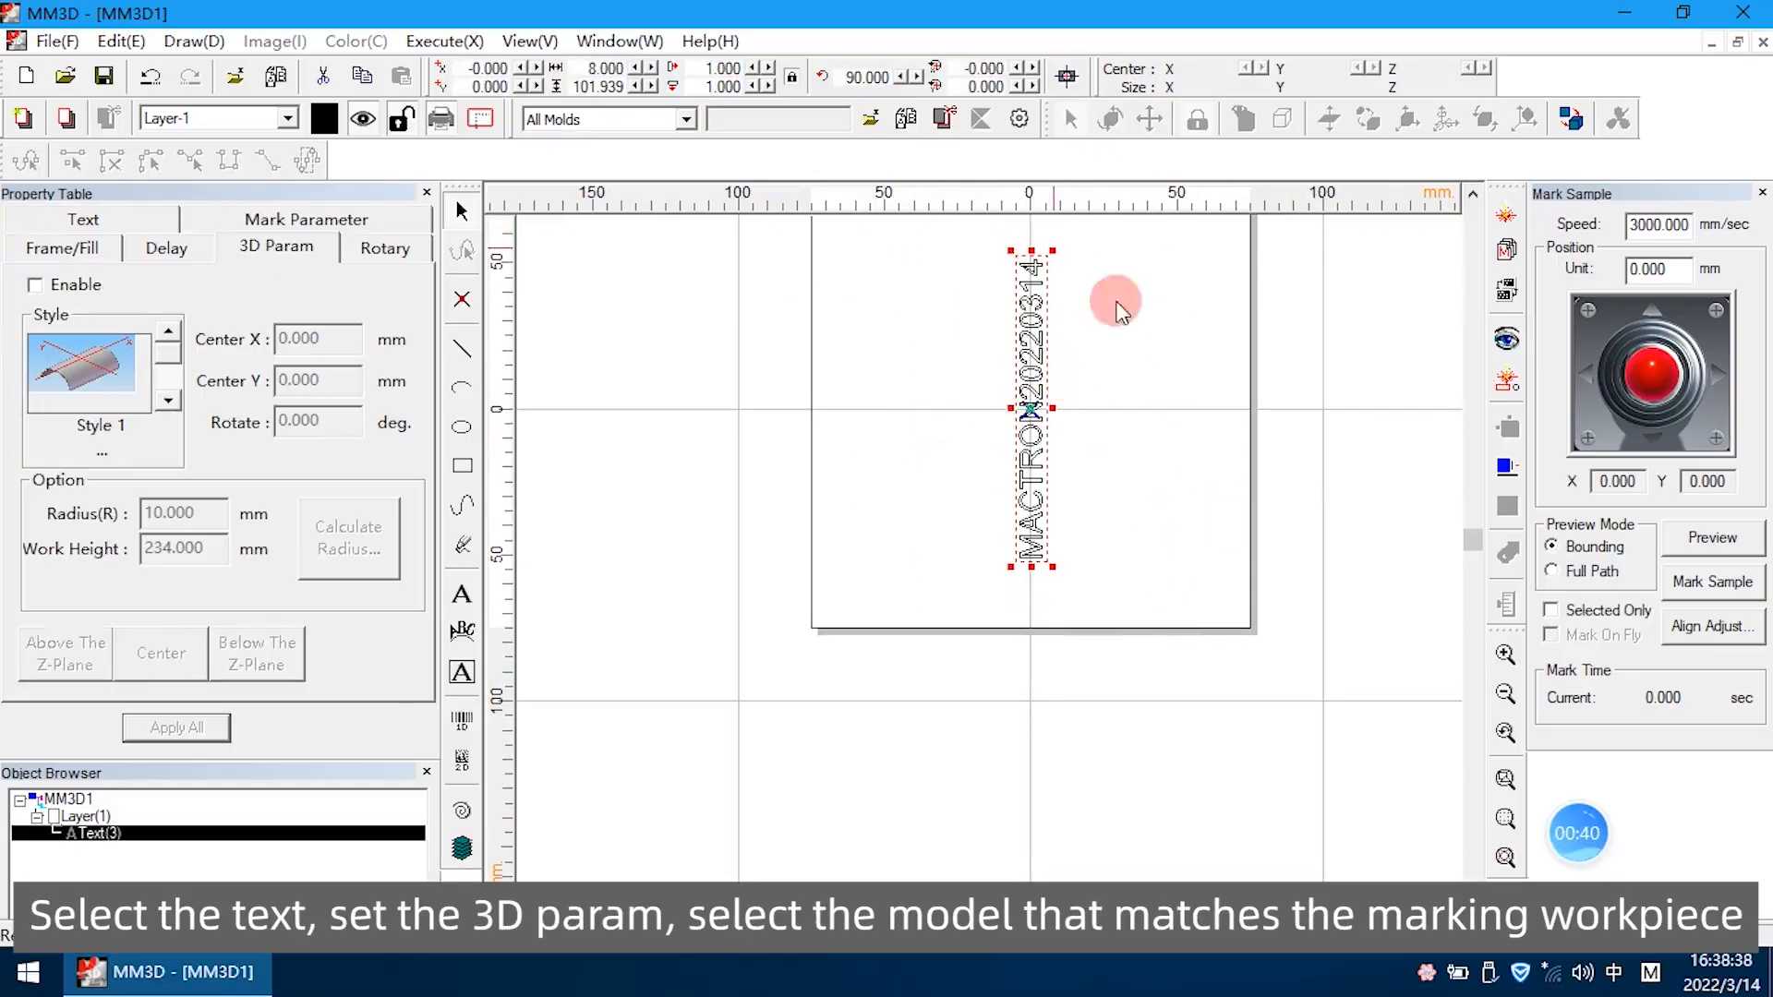
left_click(51, 219)
left_click(254, 222)
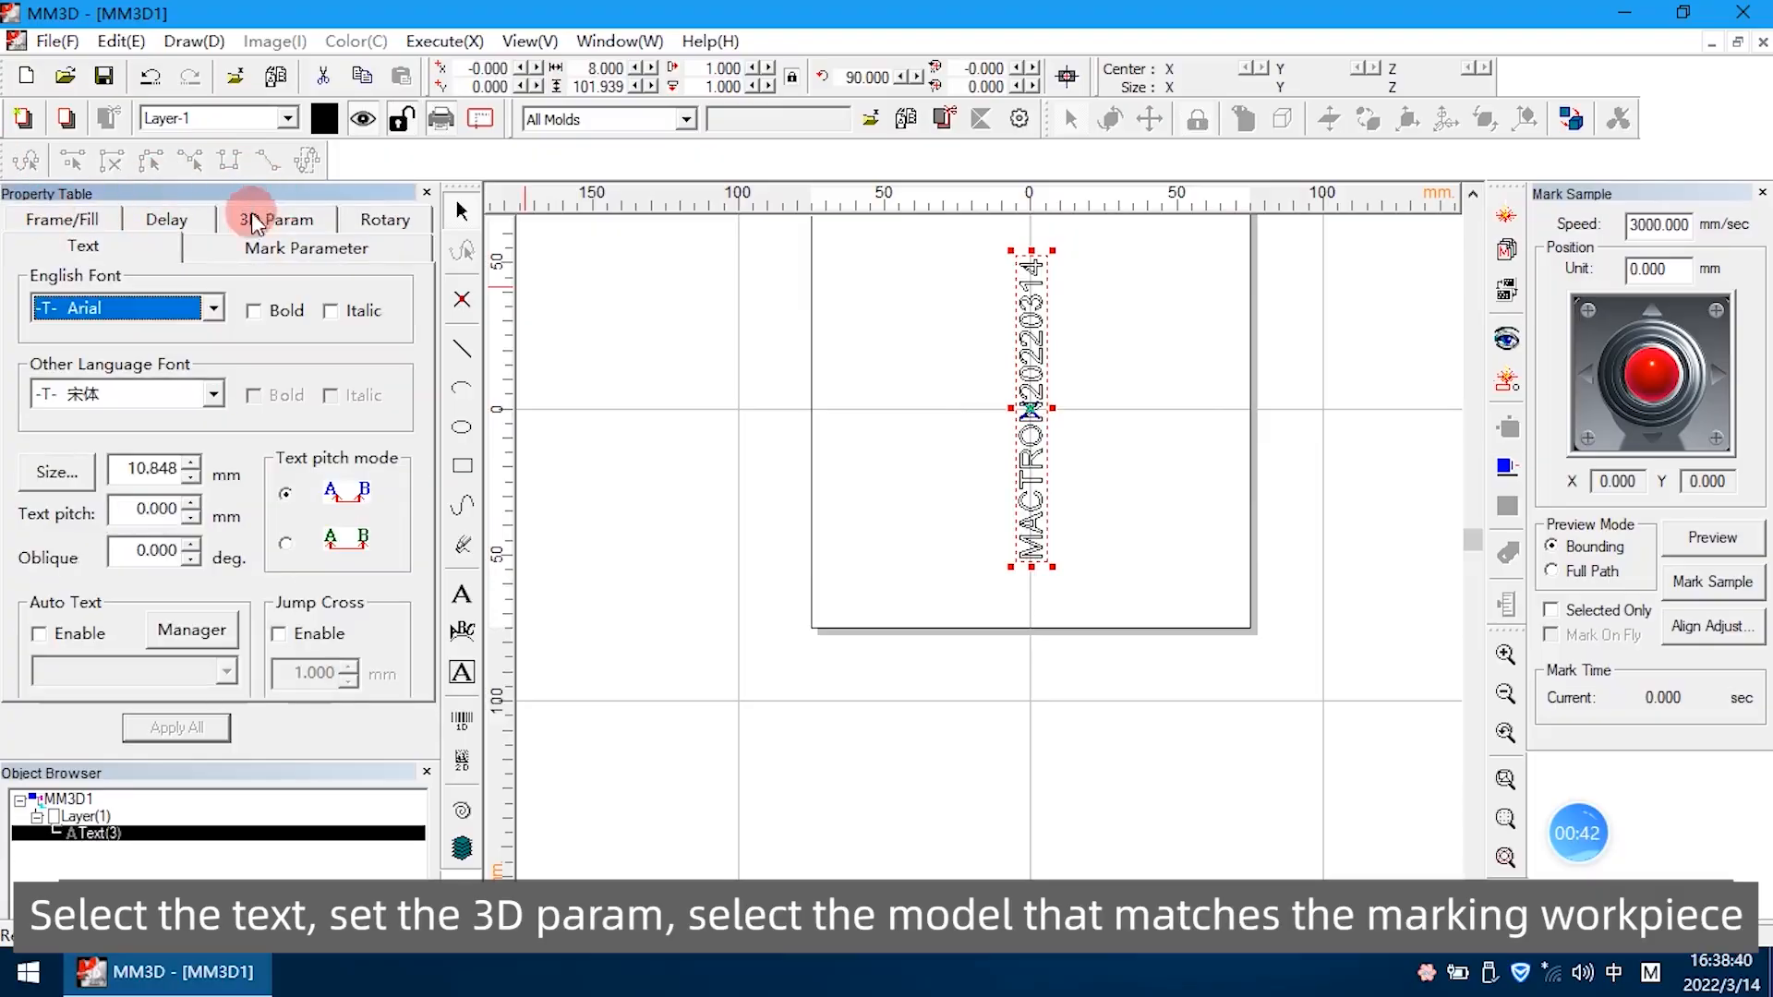
left_click(268, 224)
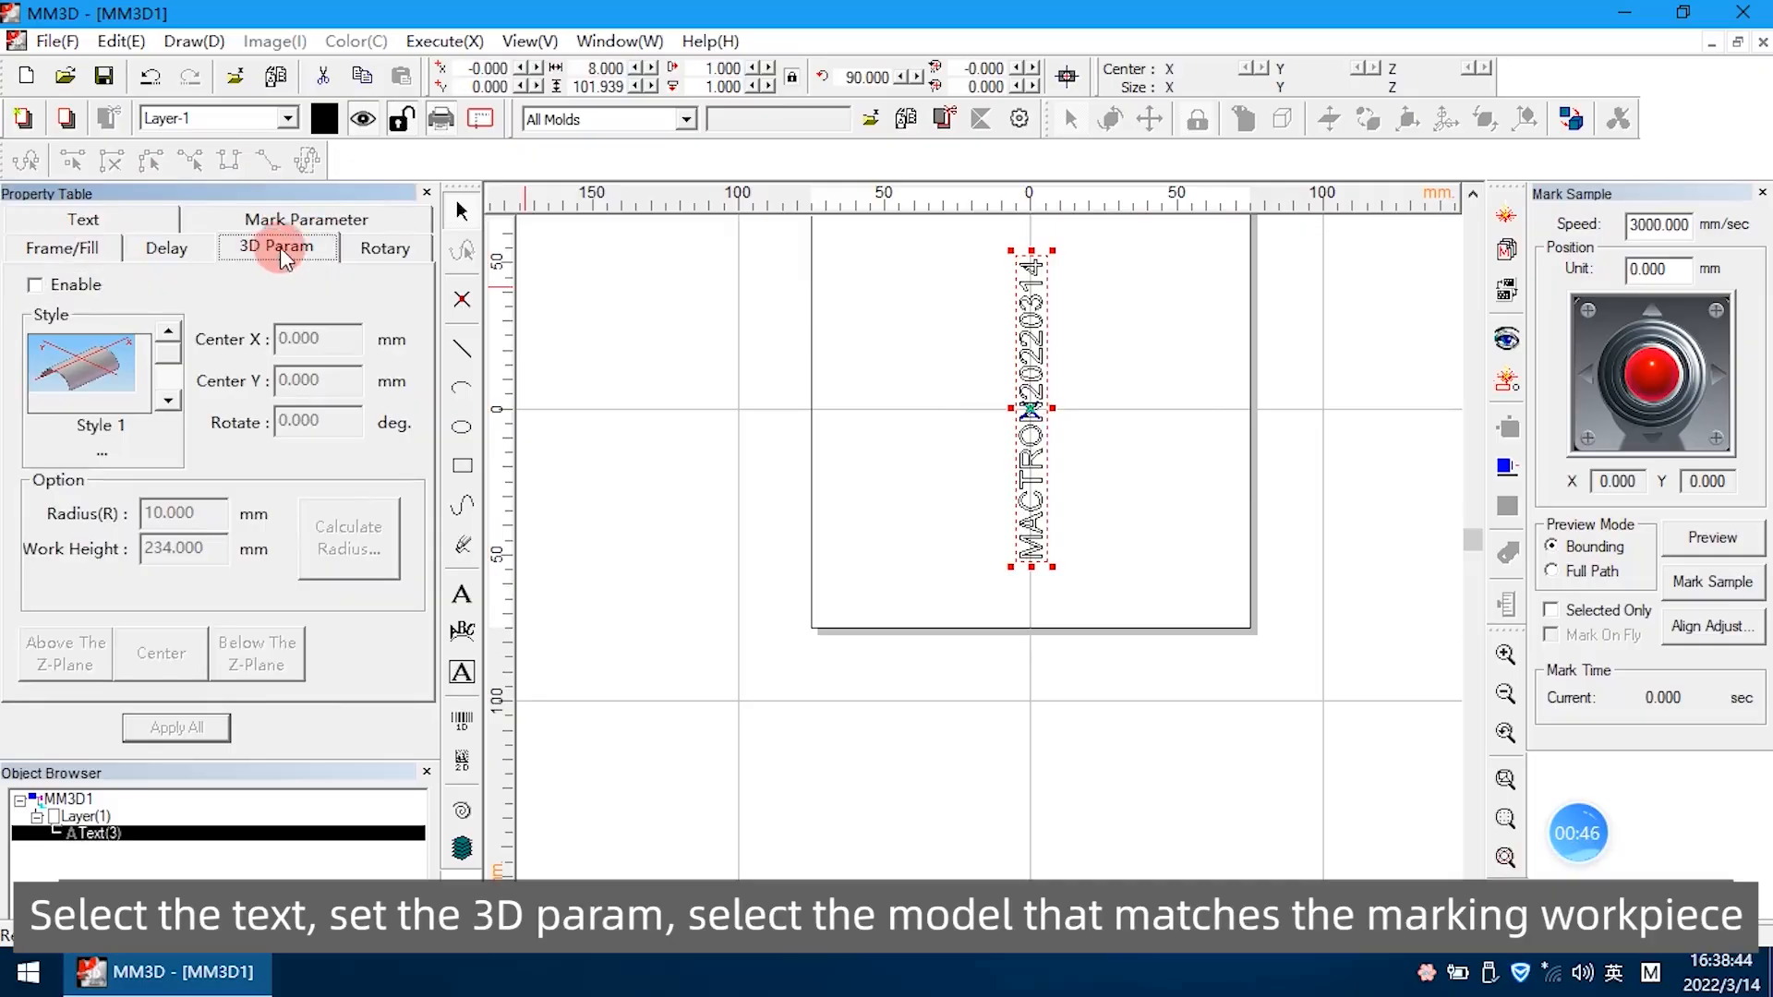
left_click(51, 285)
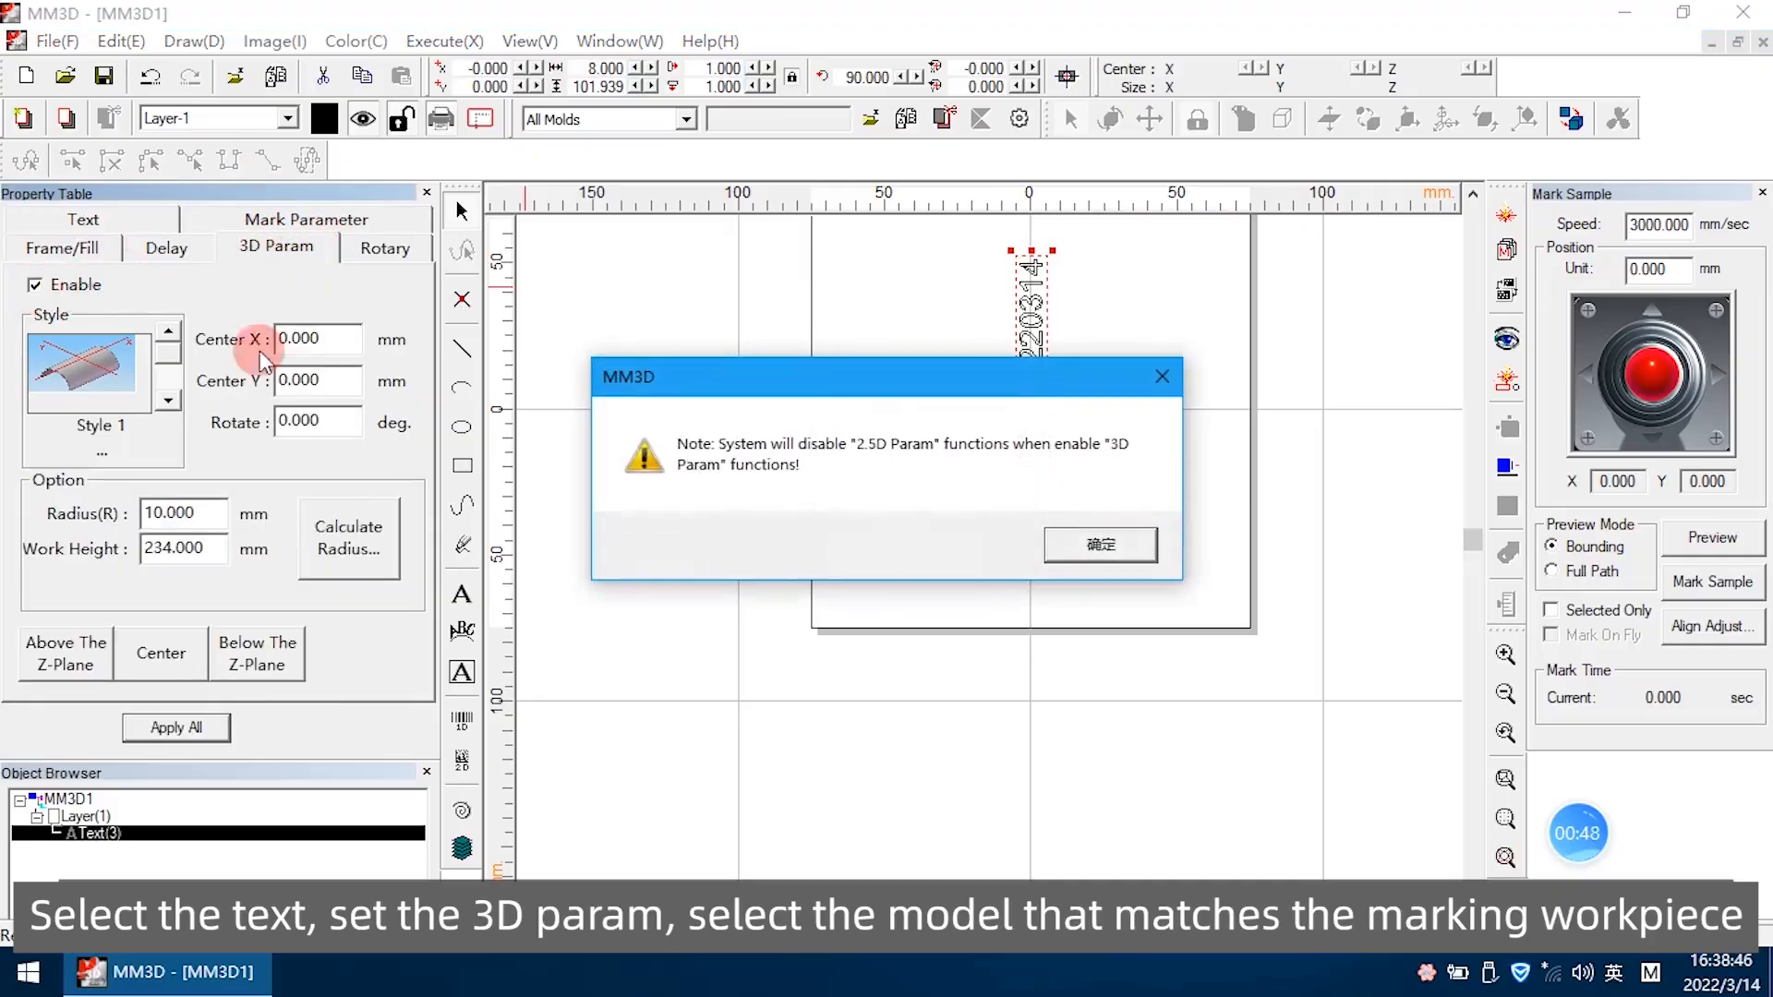
left_click(1103, 547)
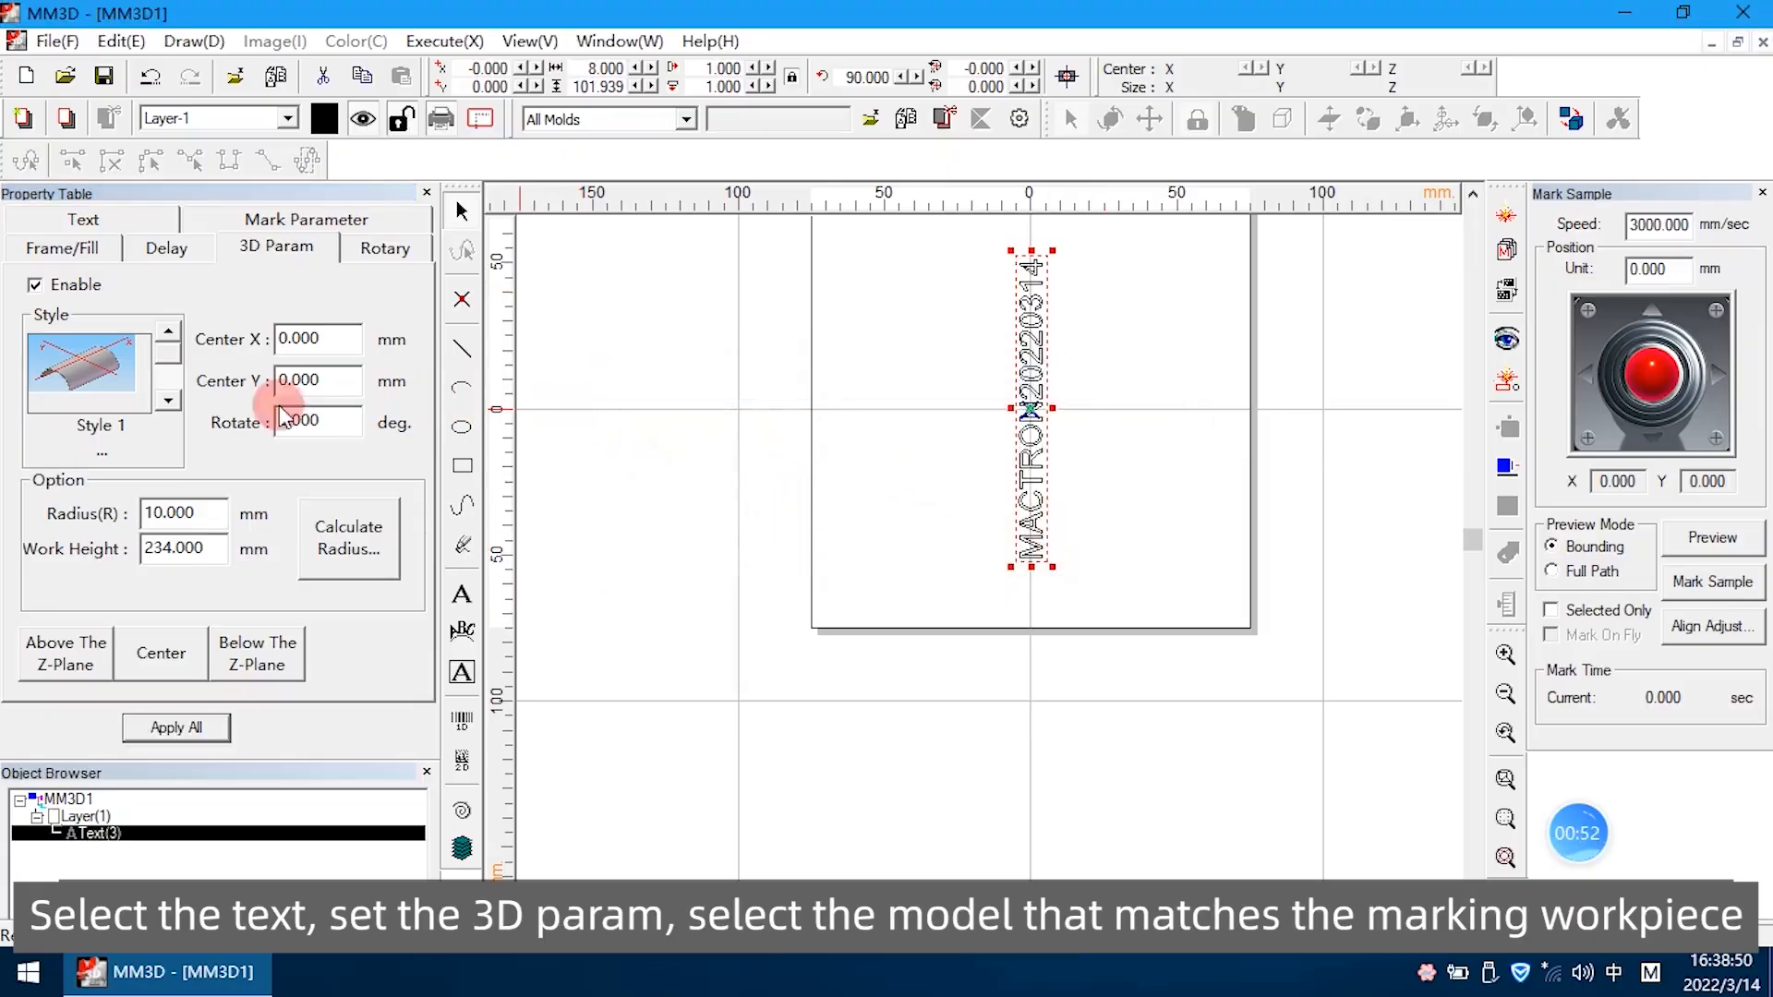
mouse_move(167, 351)
left_mouse_down()
mouse_move(170, 384)
mouse_move(171, 338)
left_mouse_up()
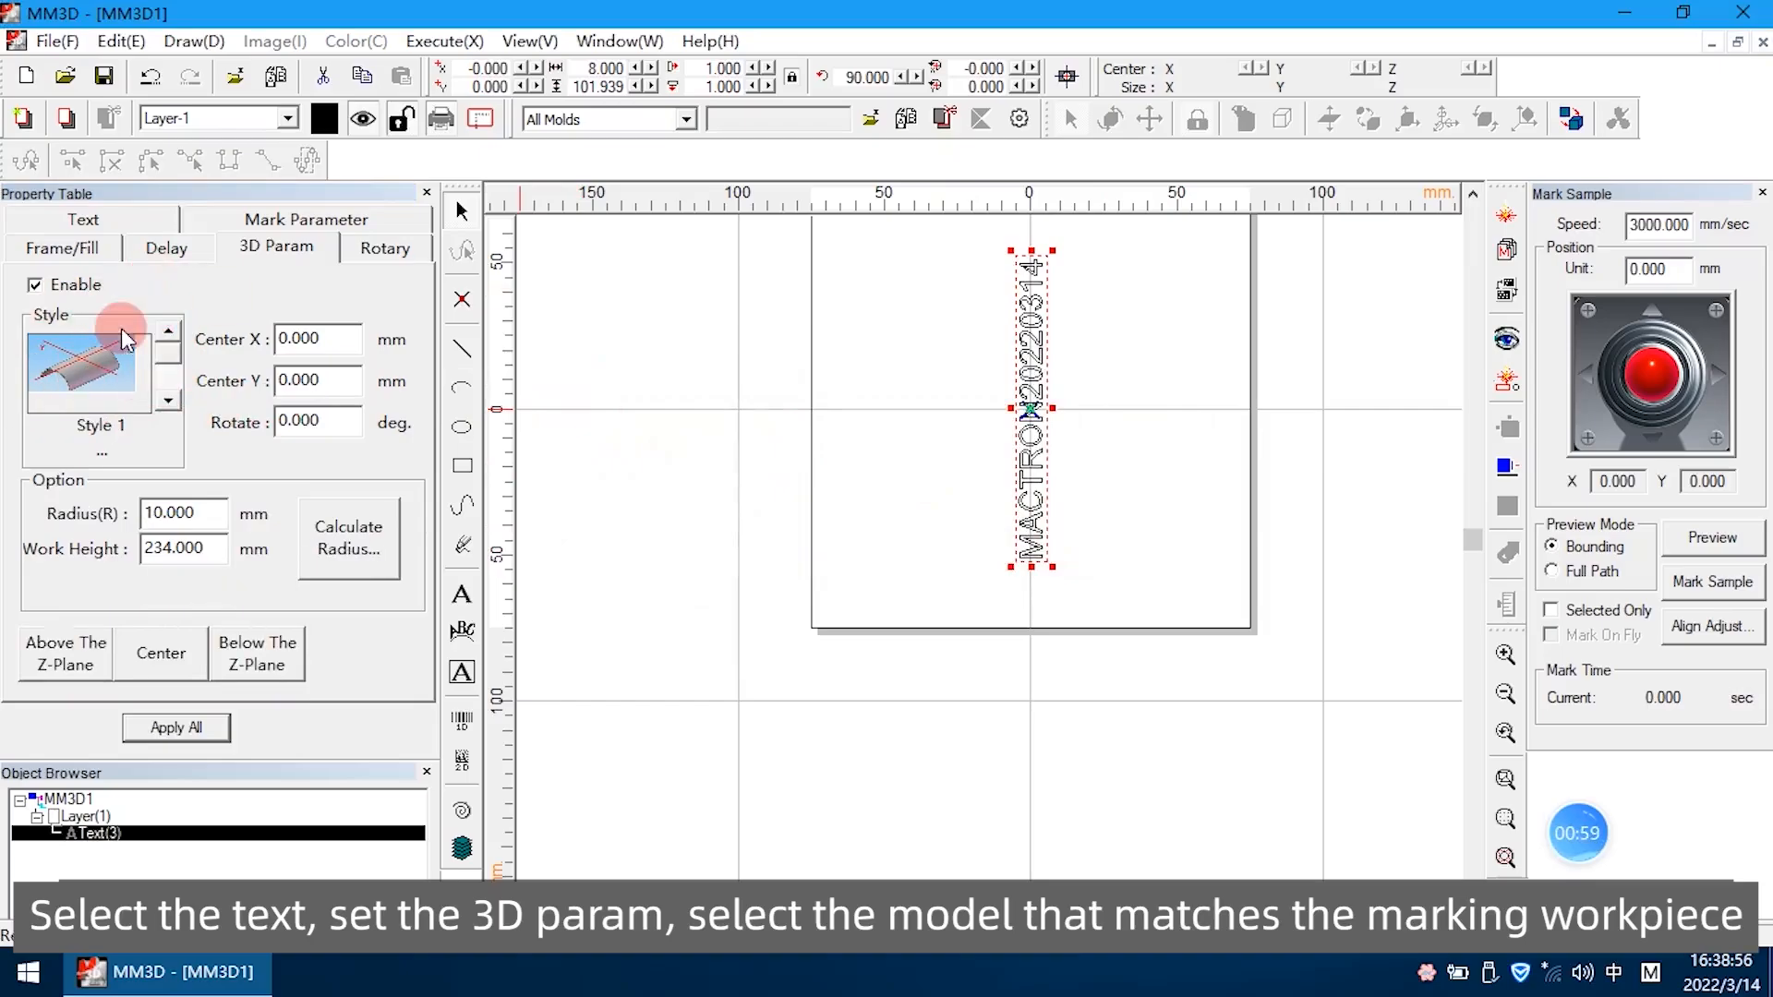
left_click(170, 406)
left_click(169, 332)
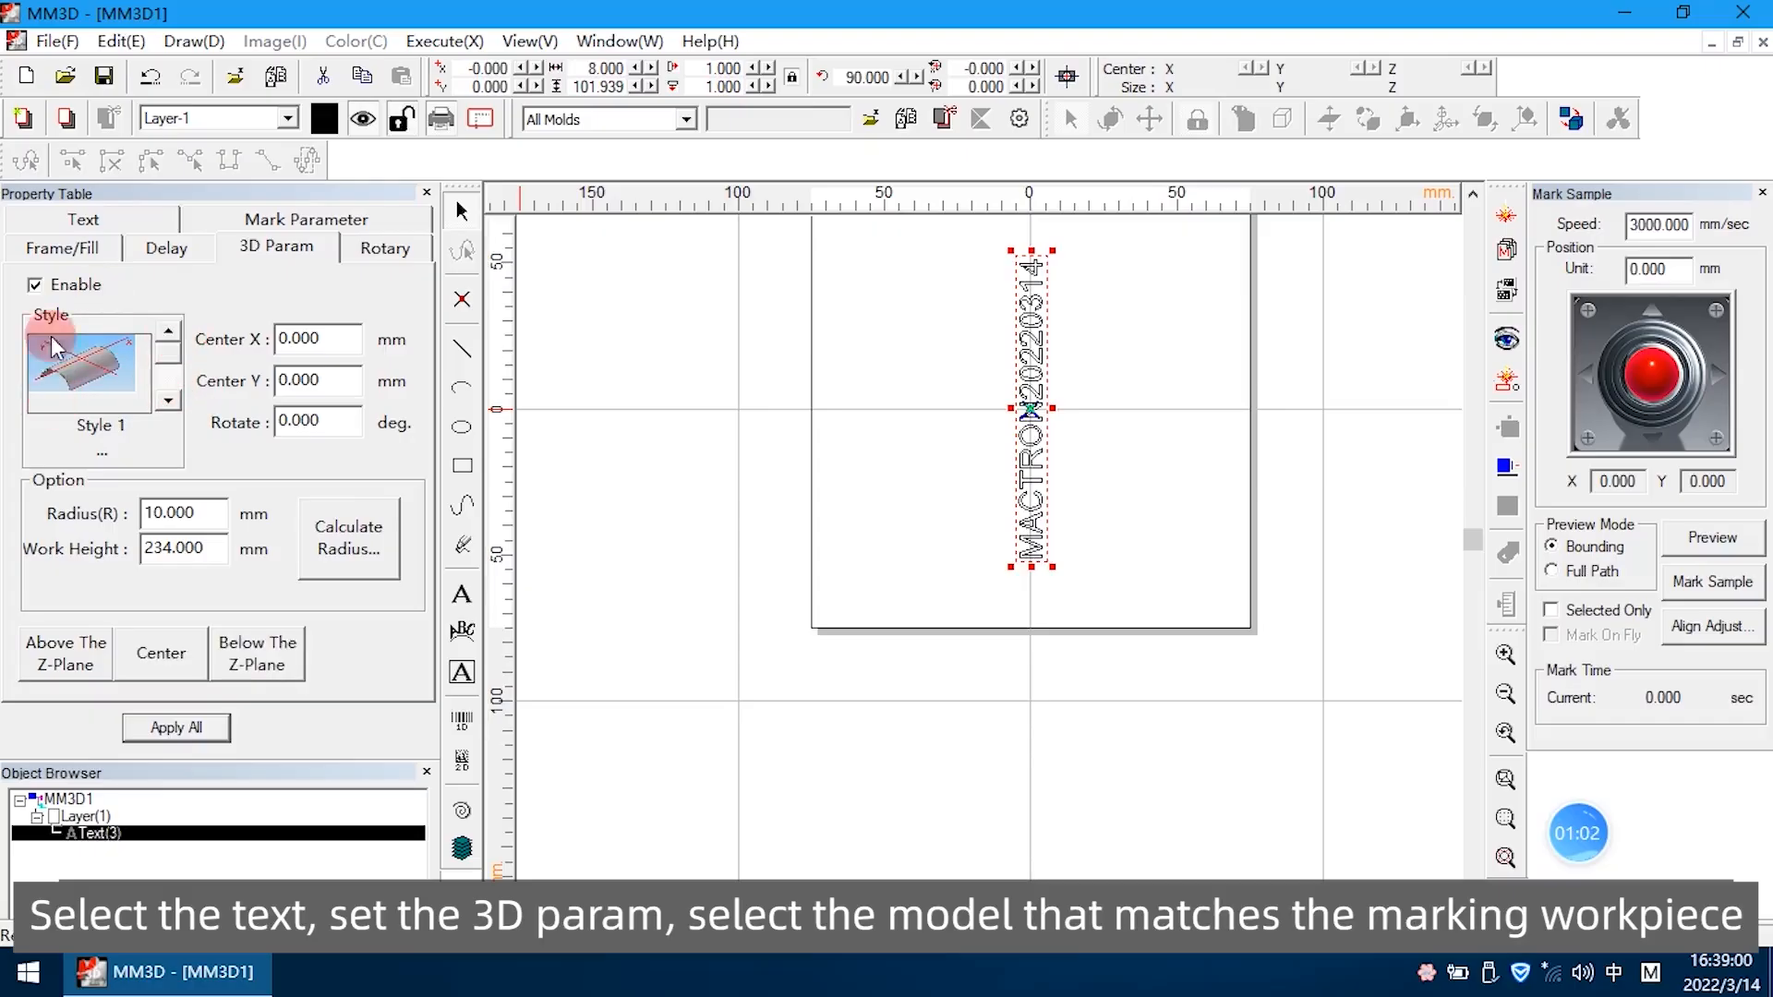
Calculate the model's 60 mm curve radius using a width of 120 mm, and place it below the Z-plane
left_click(359, 551)
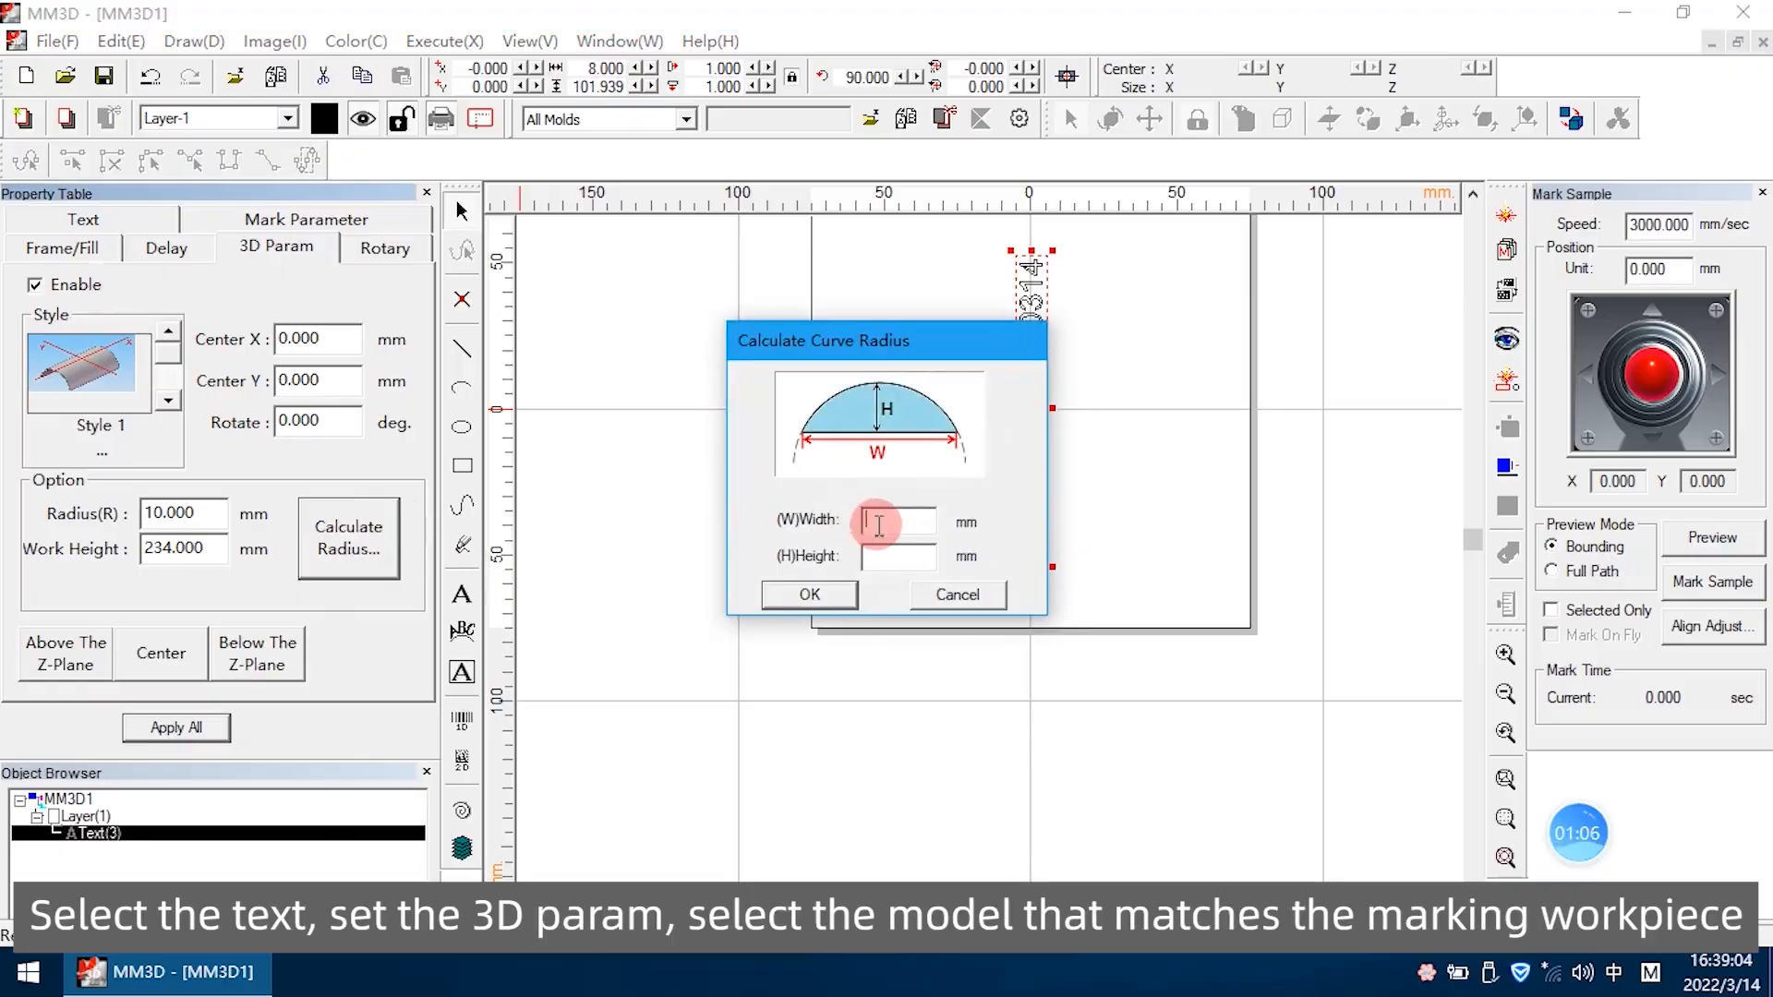
left_click(905, 519)
type("120")
left_click(913, 552)
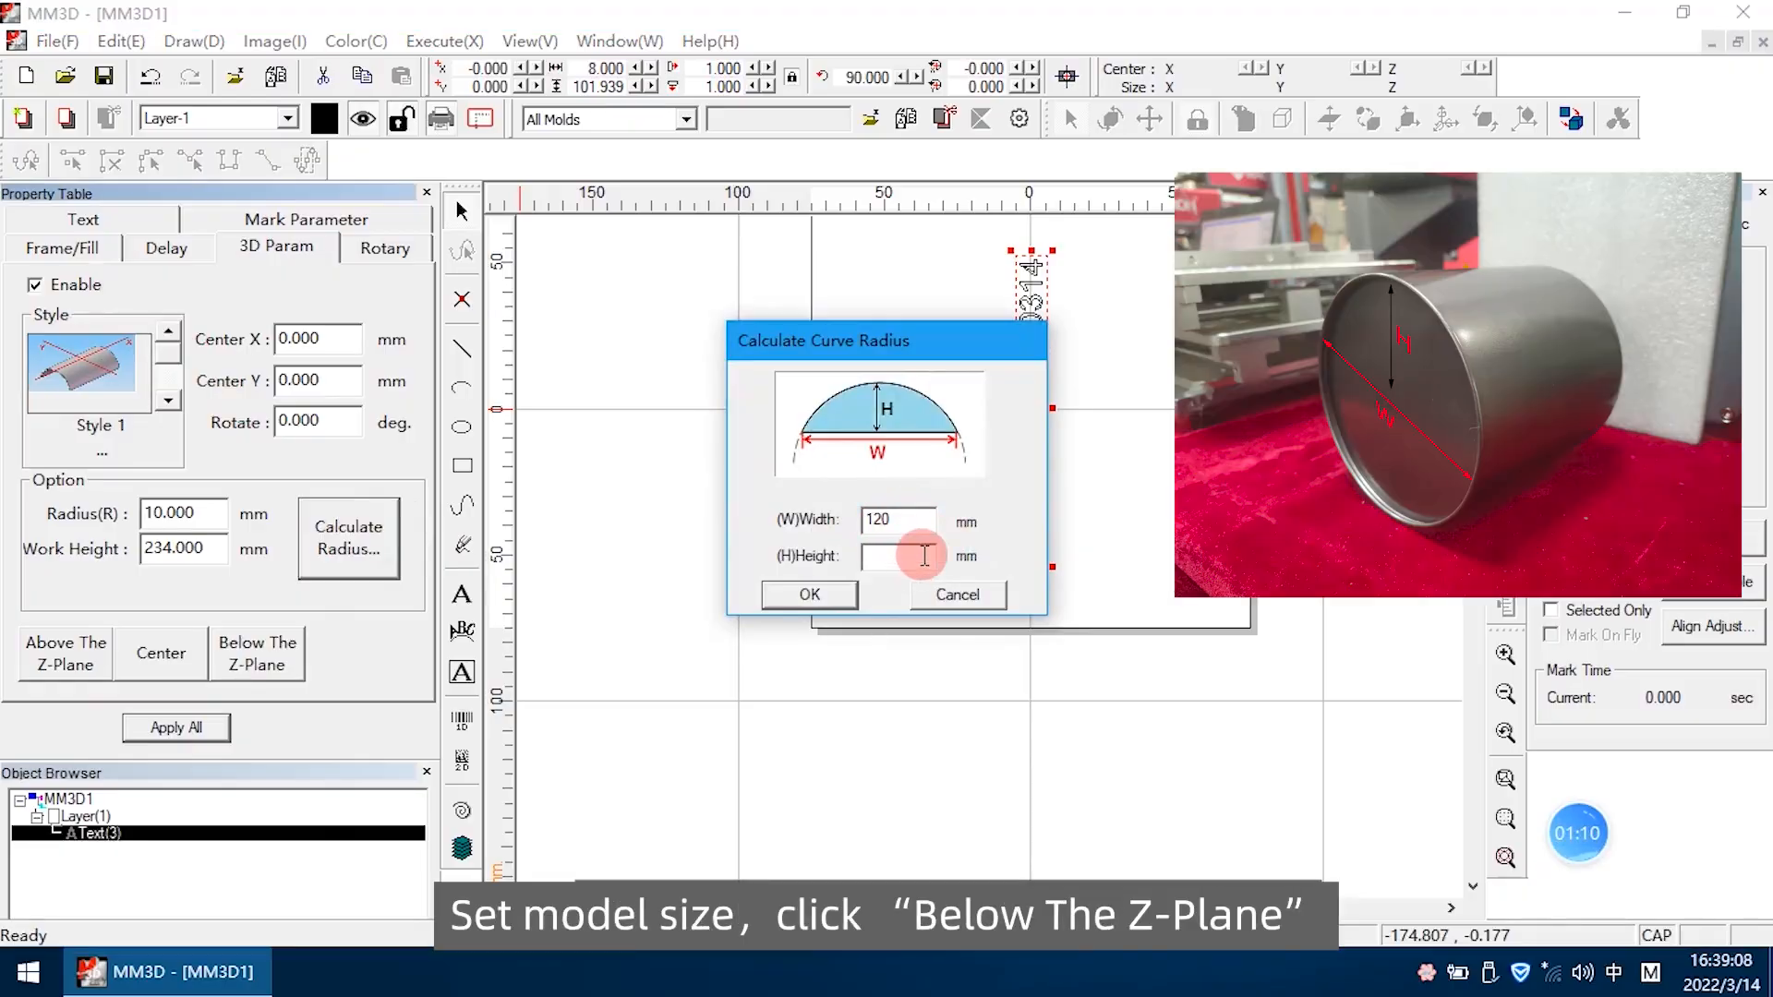
left_click(809, 594)
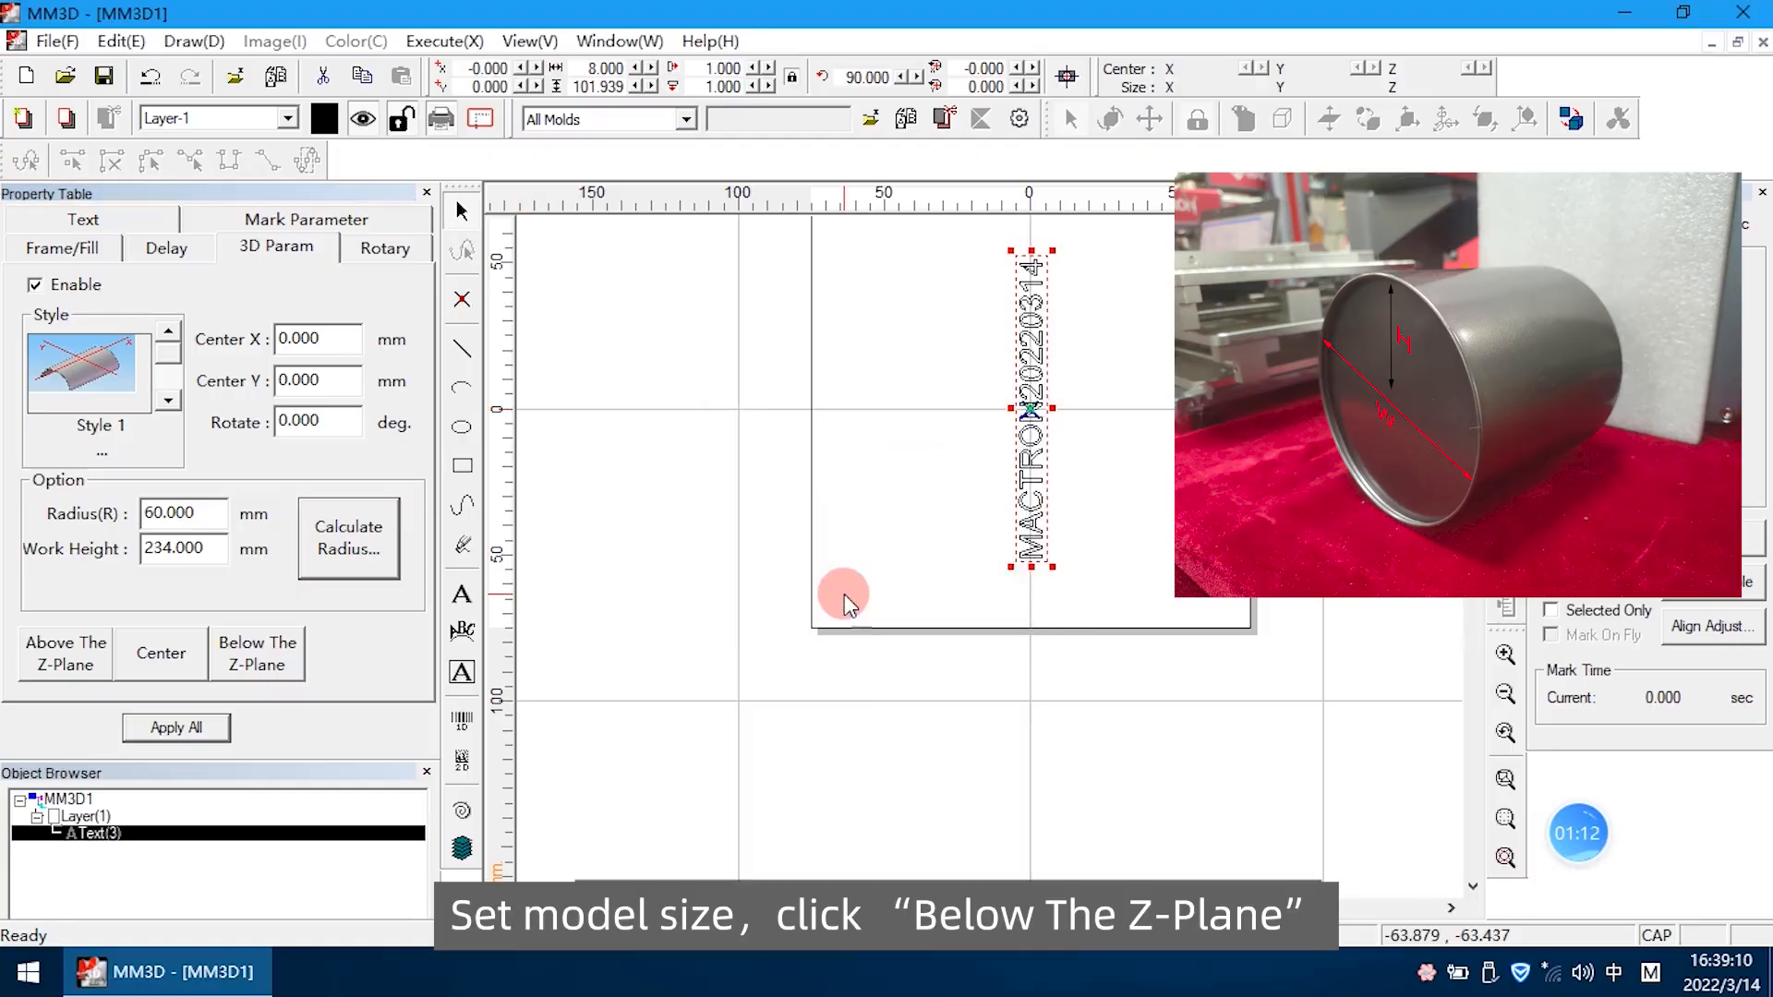
left_click(255, 649)
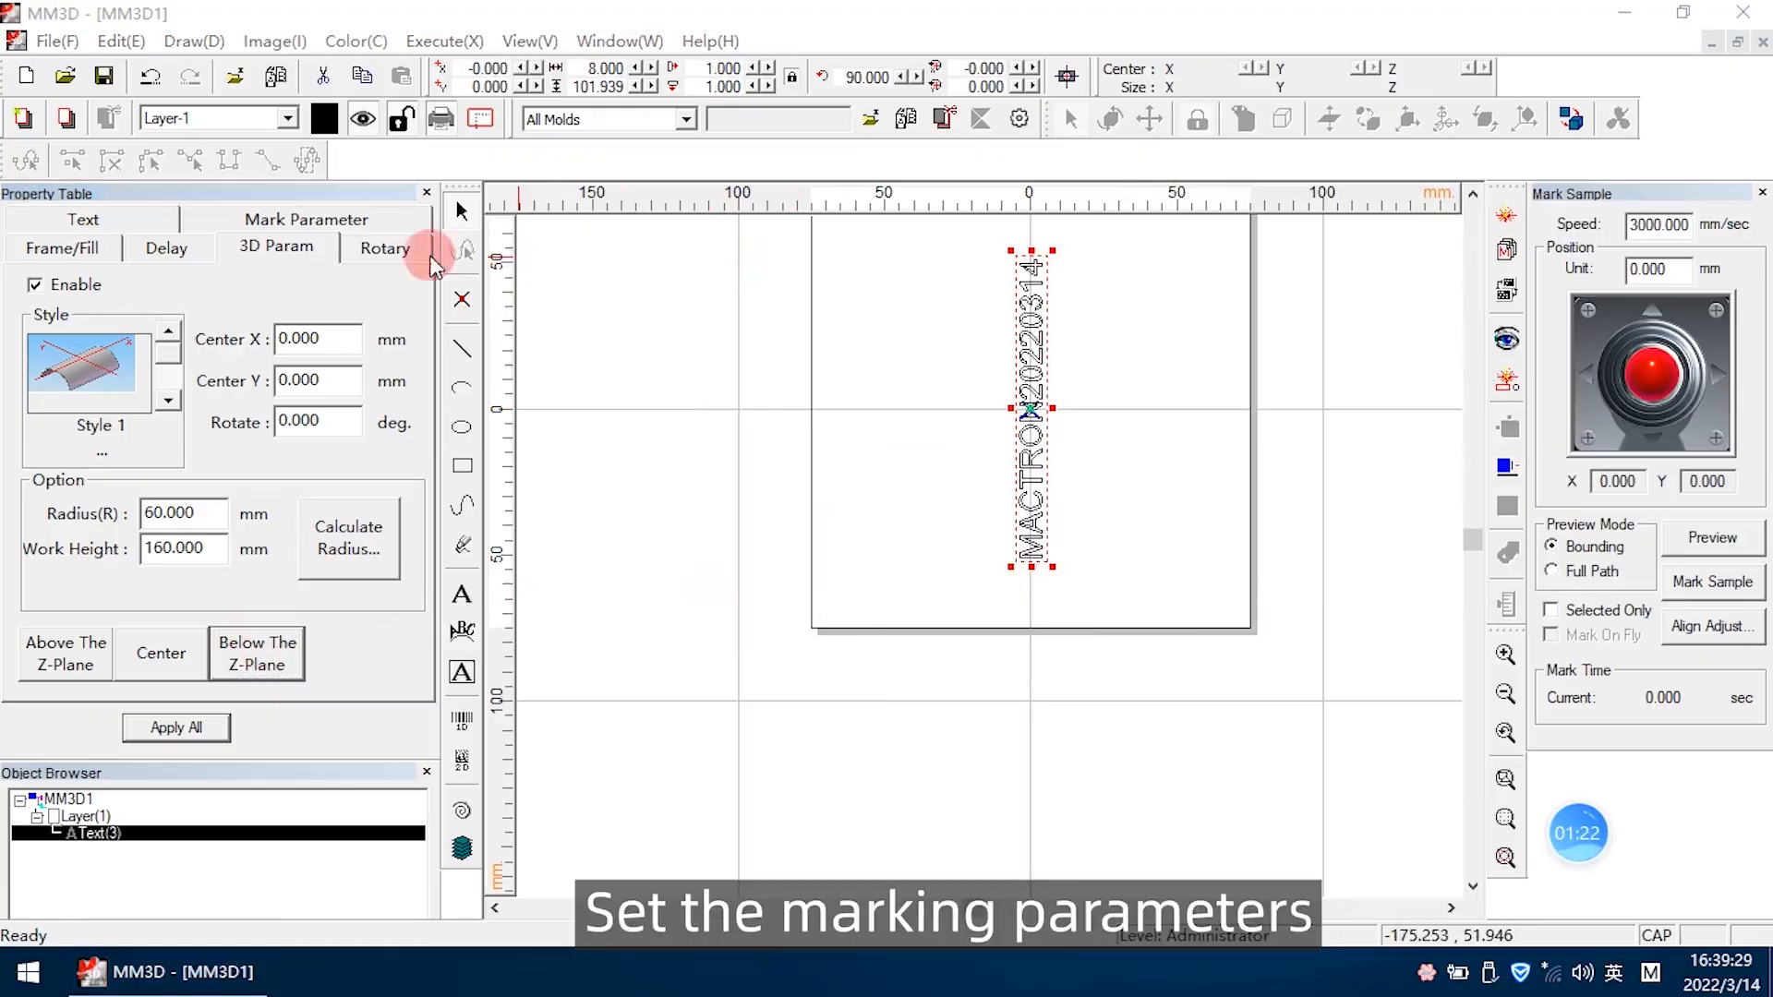
Set the text's marking power to 50 %, frequency to 50 kHz and speed to 1200 mm/sec, and enable Fill
left_click(307, 227)
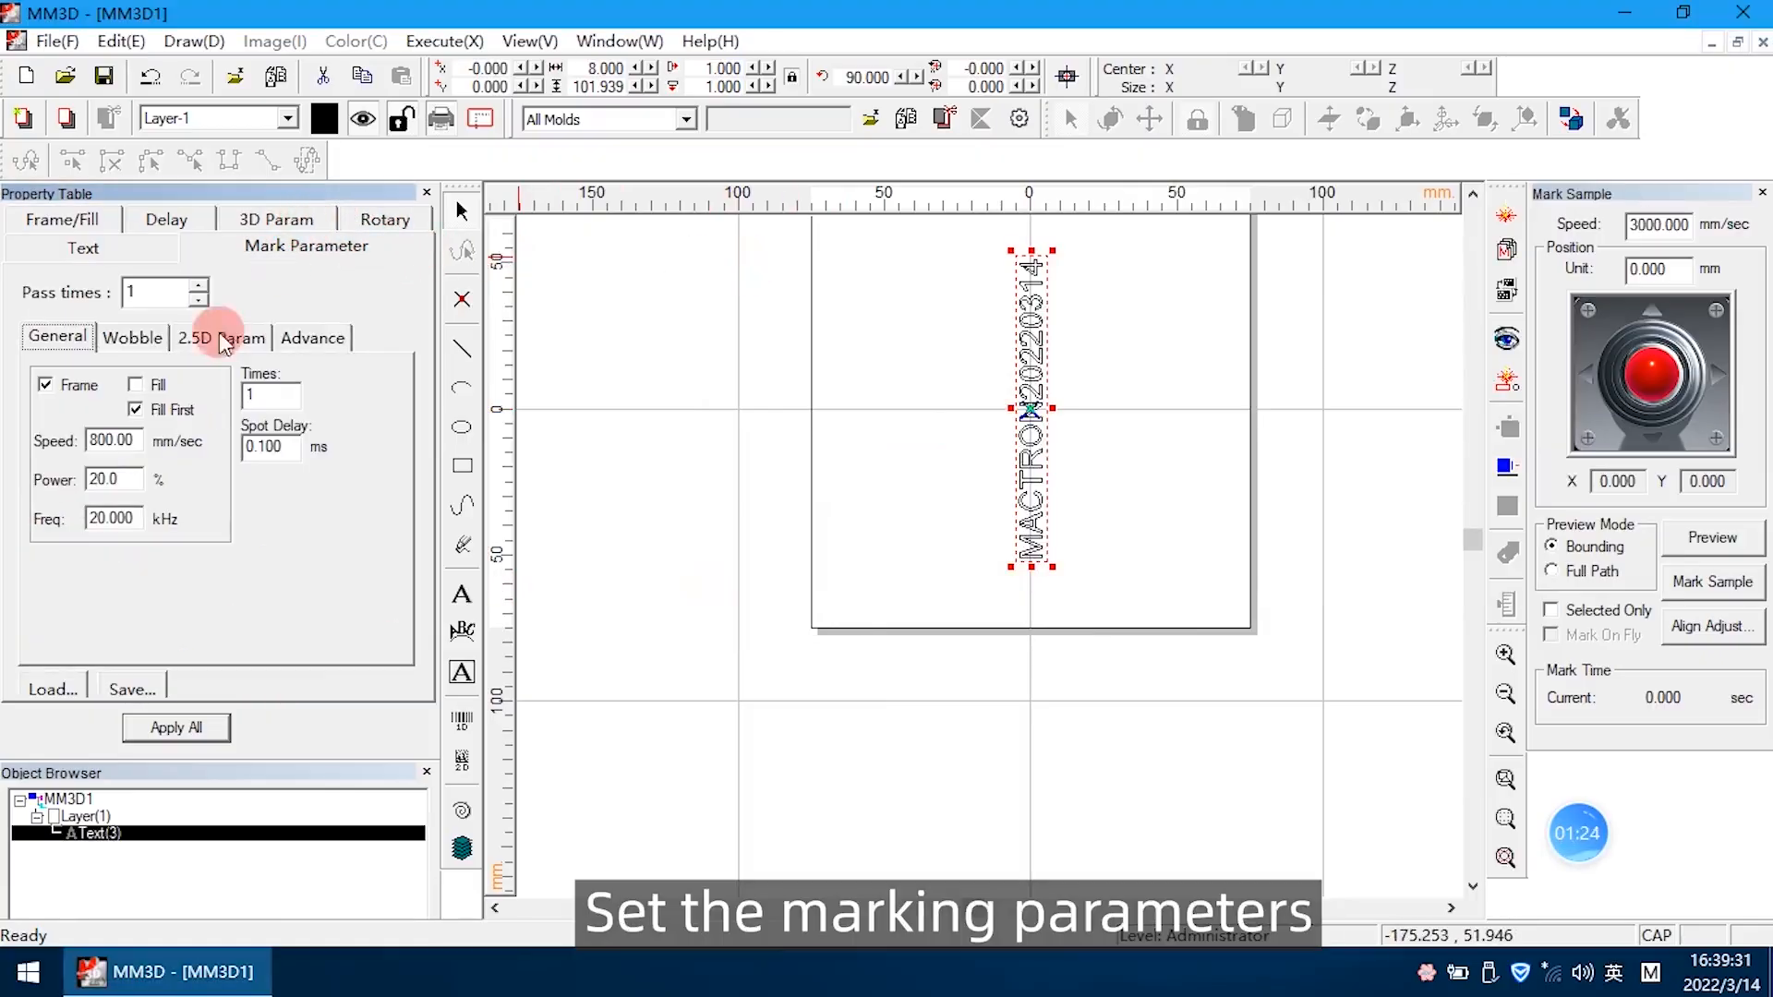
left_click_drag(125, 479, 5, 480)
type("50")
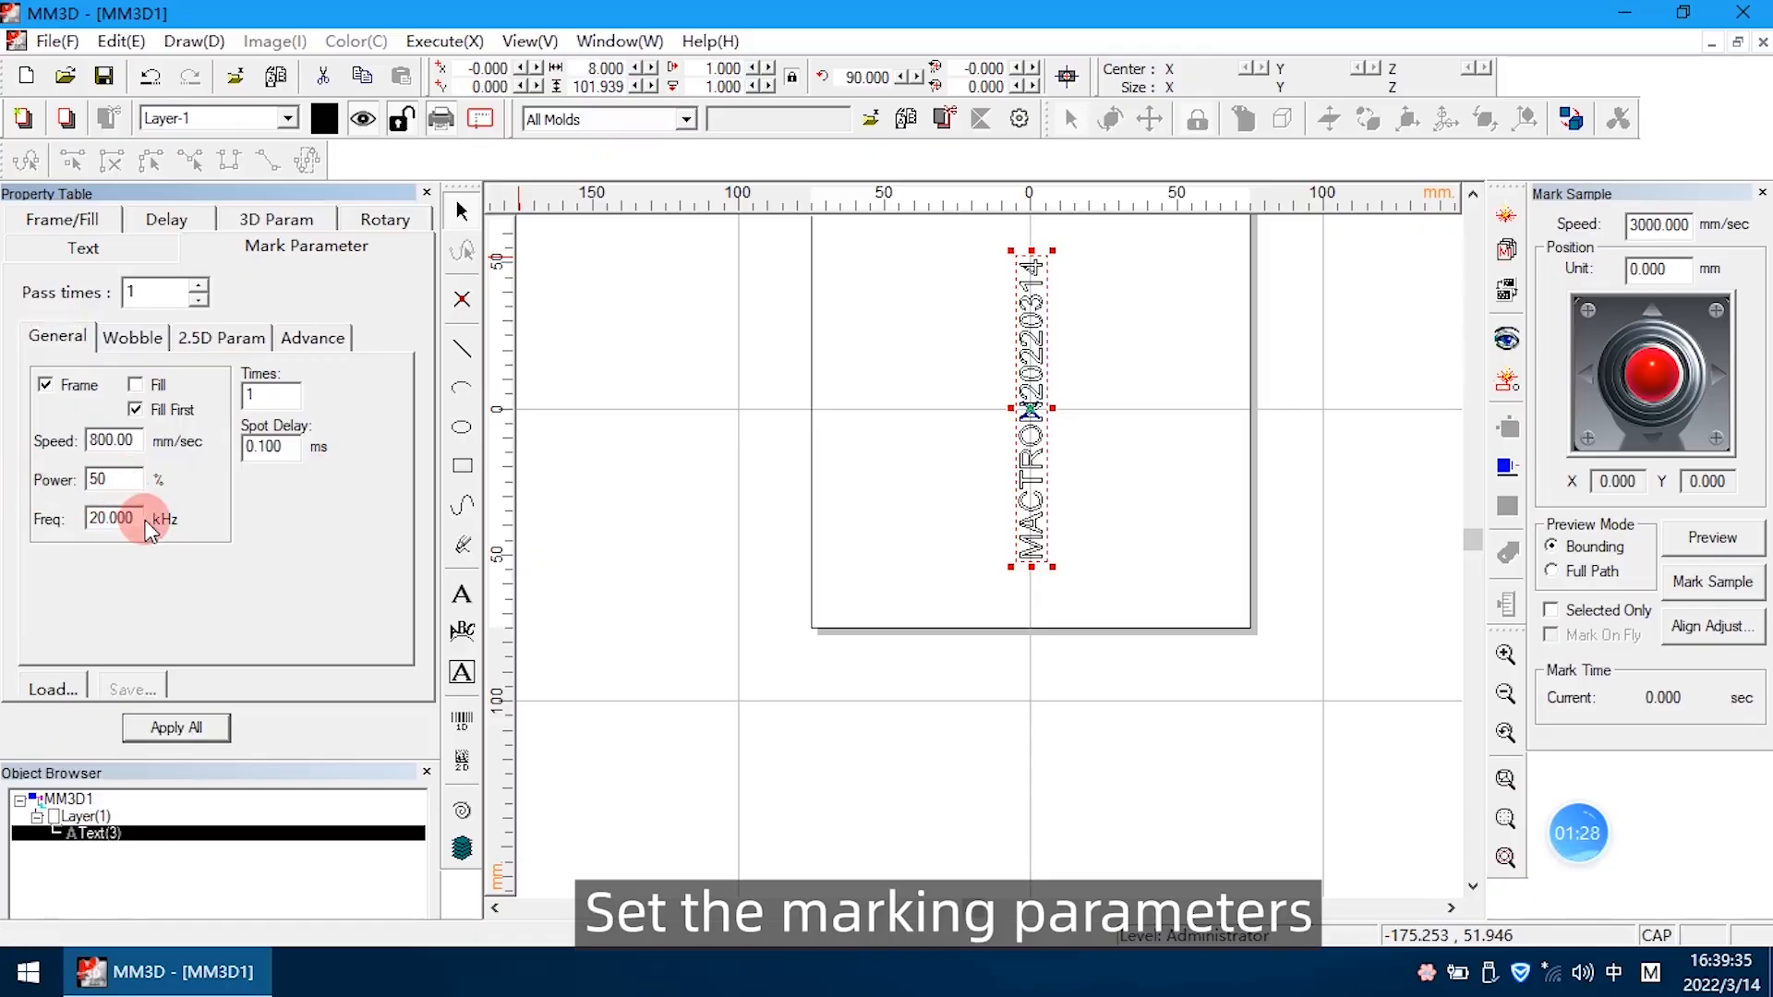
left_click_drag(143, 519, 14, 494)
type("50")
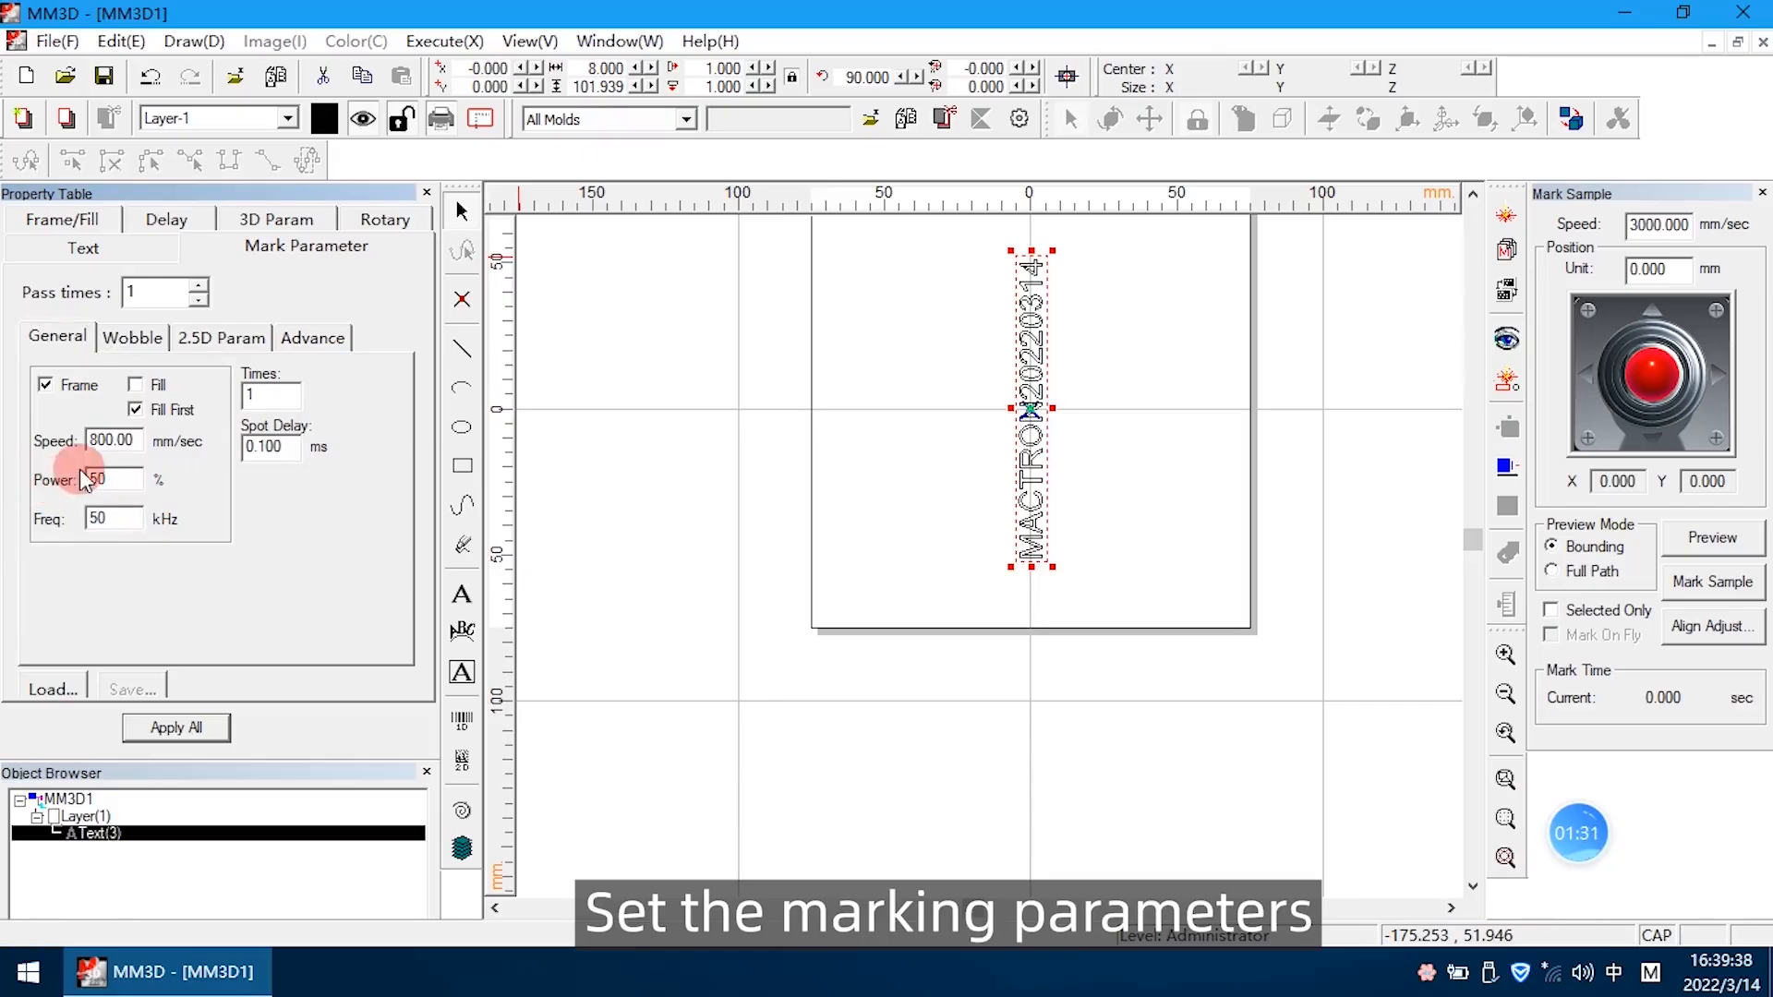
left_click_drag(138, 440, 49, 443)
type("12")
left_click(136, 387)
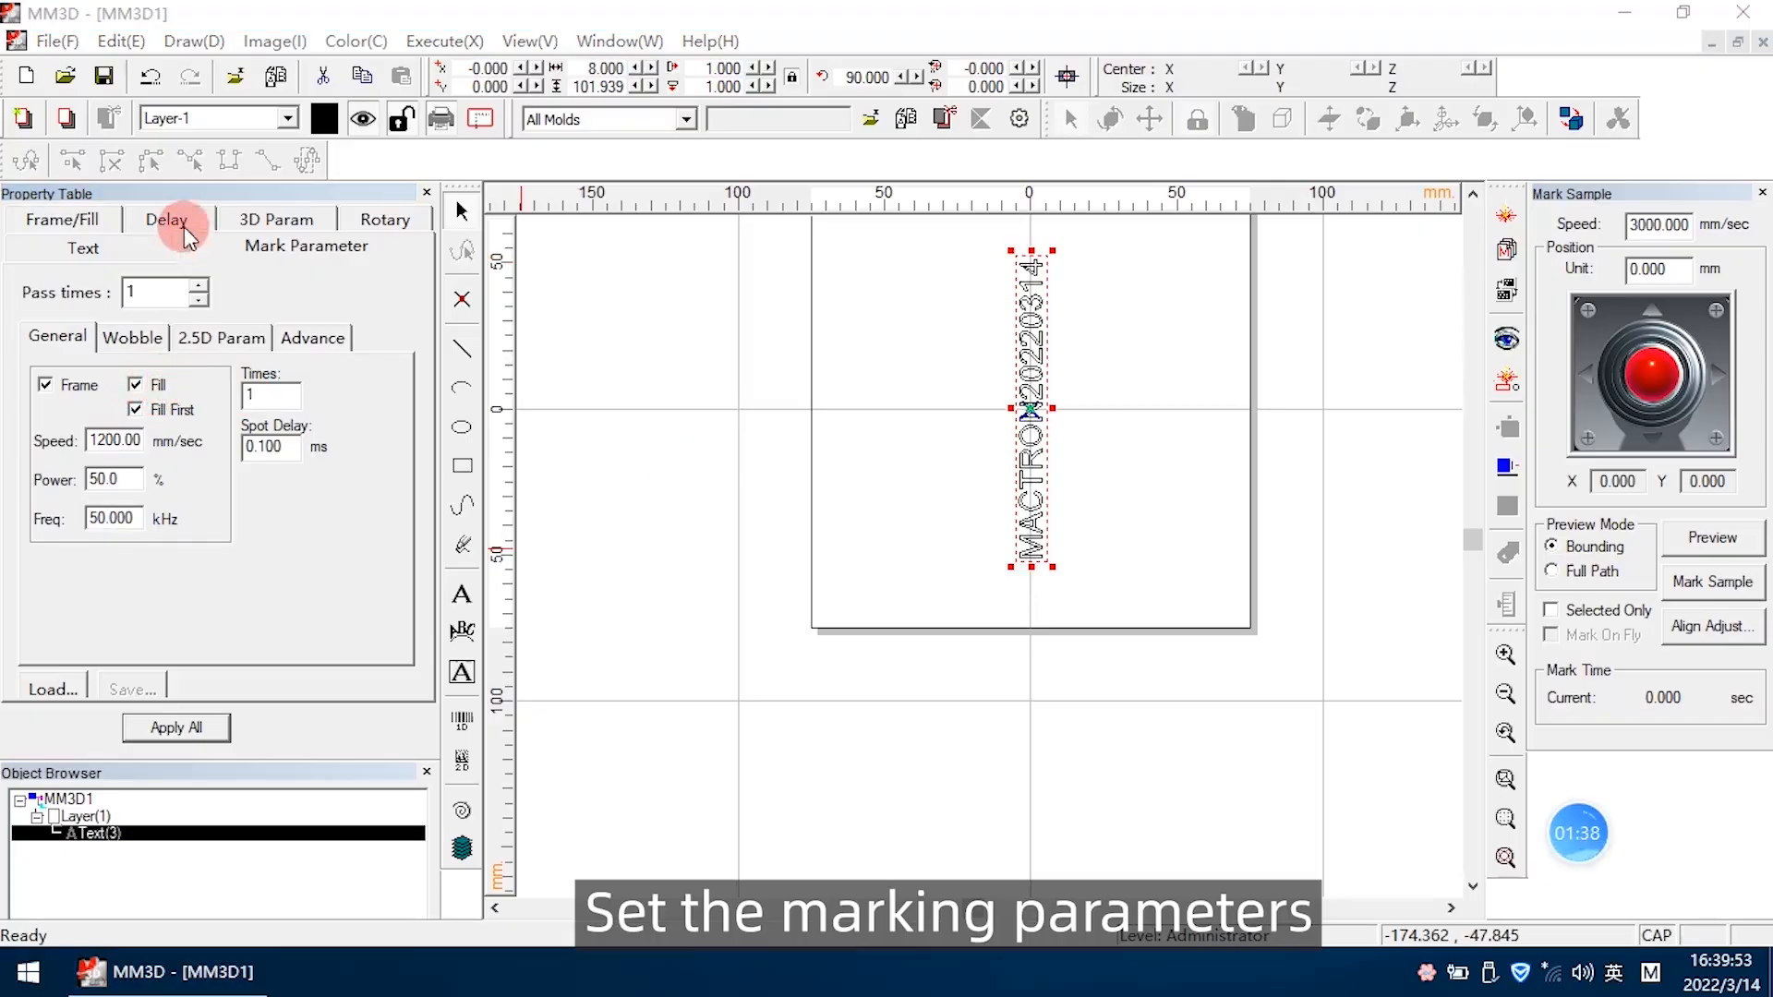
Choose the fourth fill style, the serpentine one, set the fill pitch to 0.05, and apply the settings to the text
left_click(82, 234)
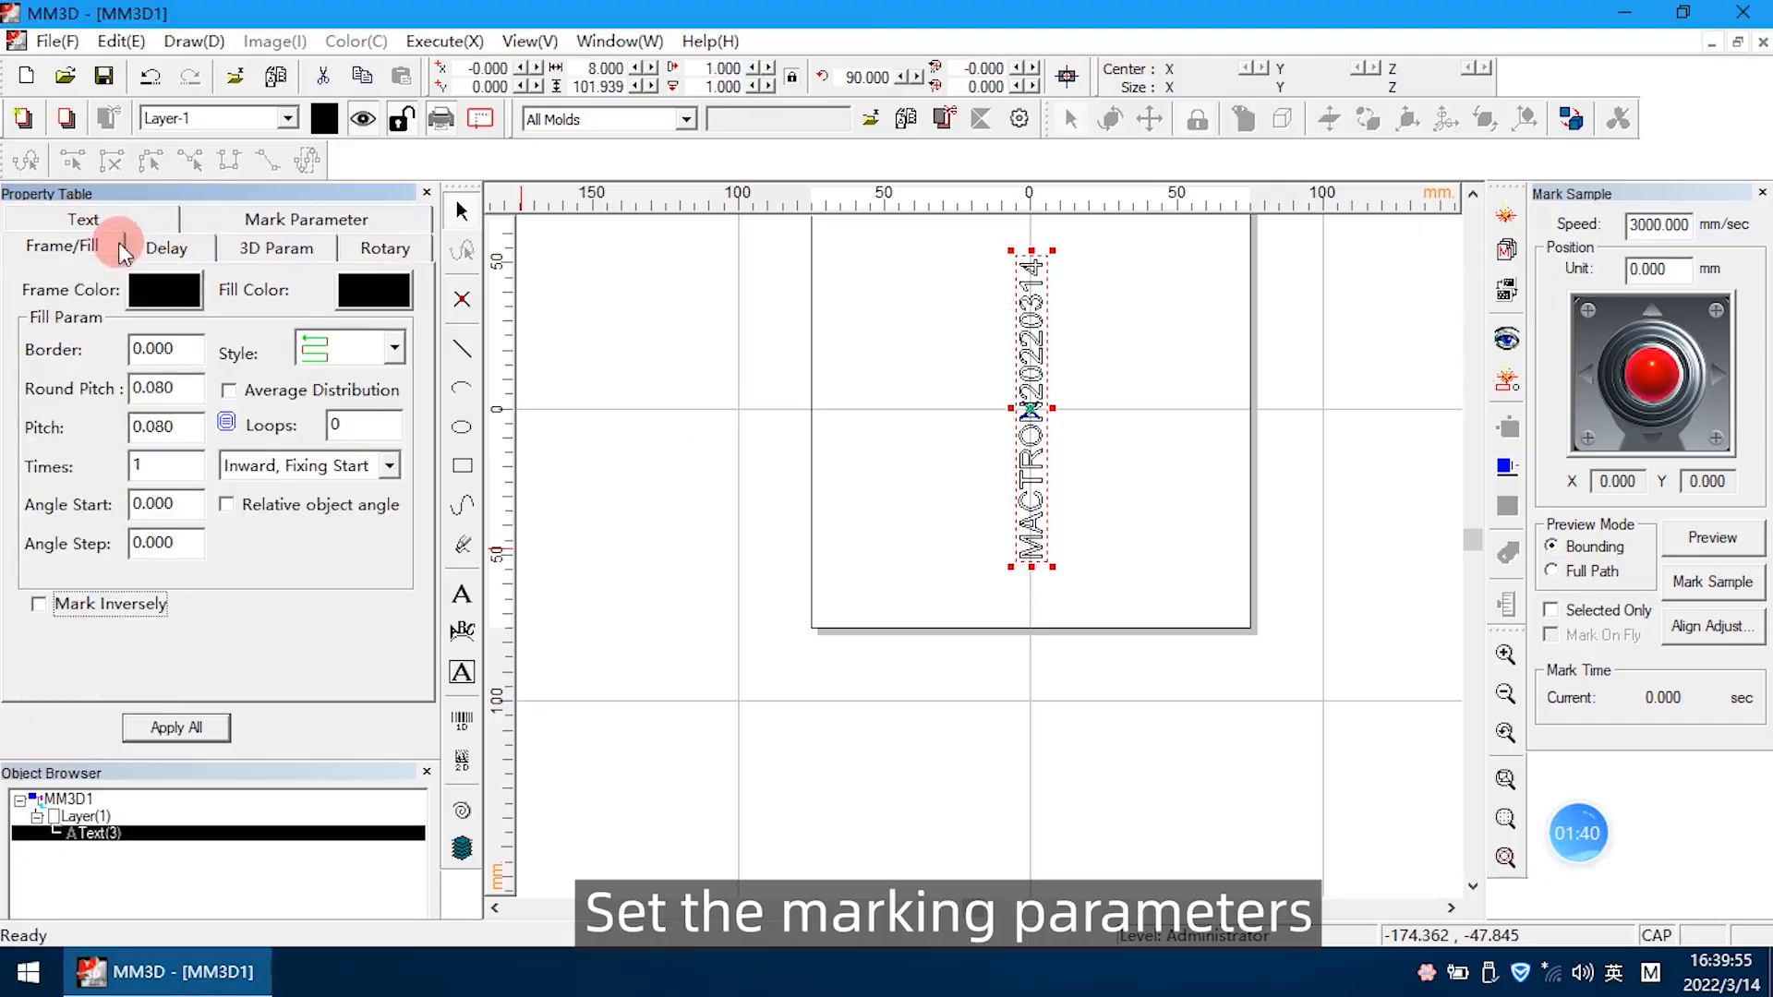
left_click(397, 350)
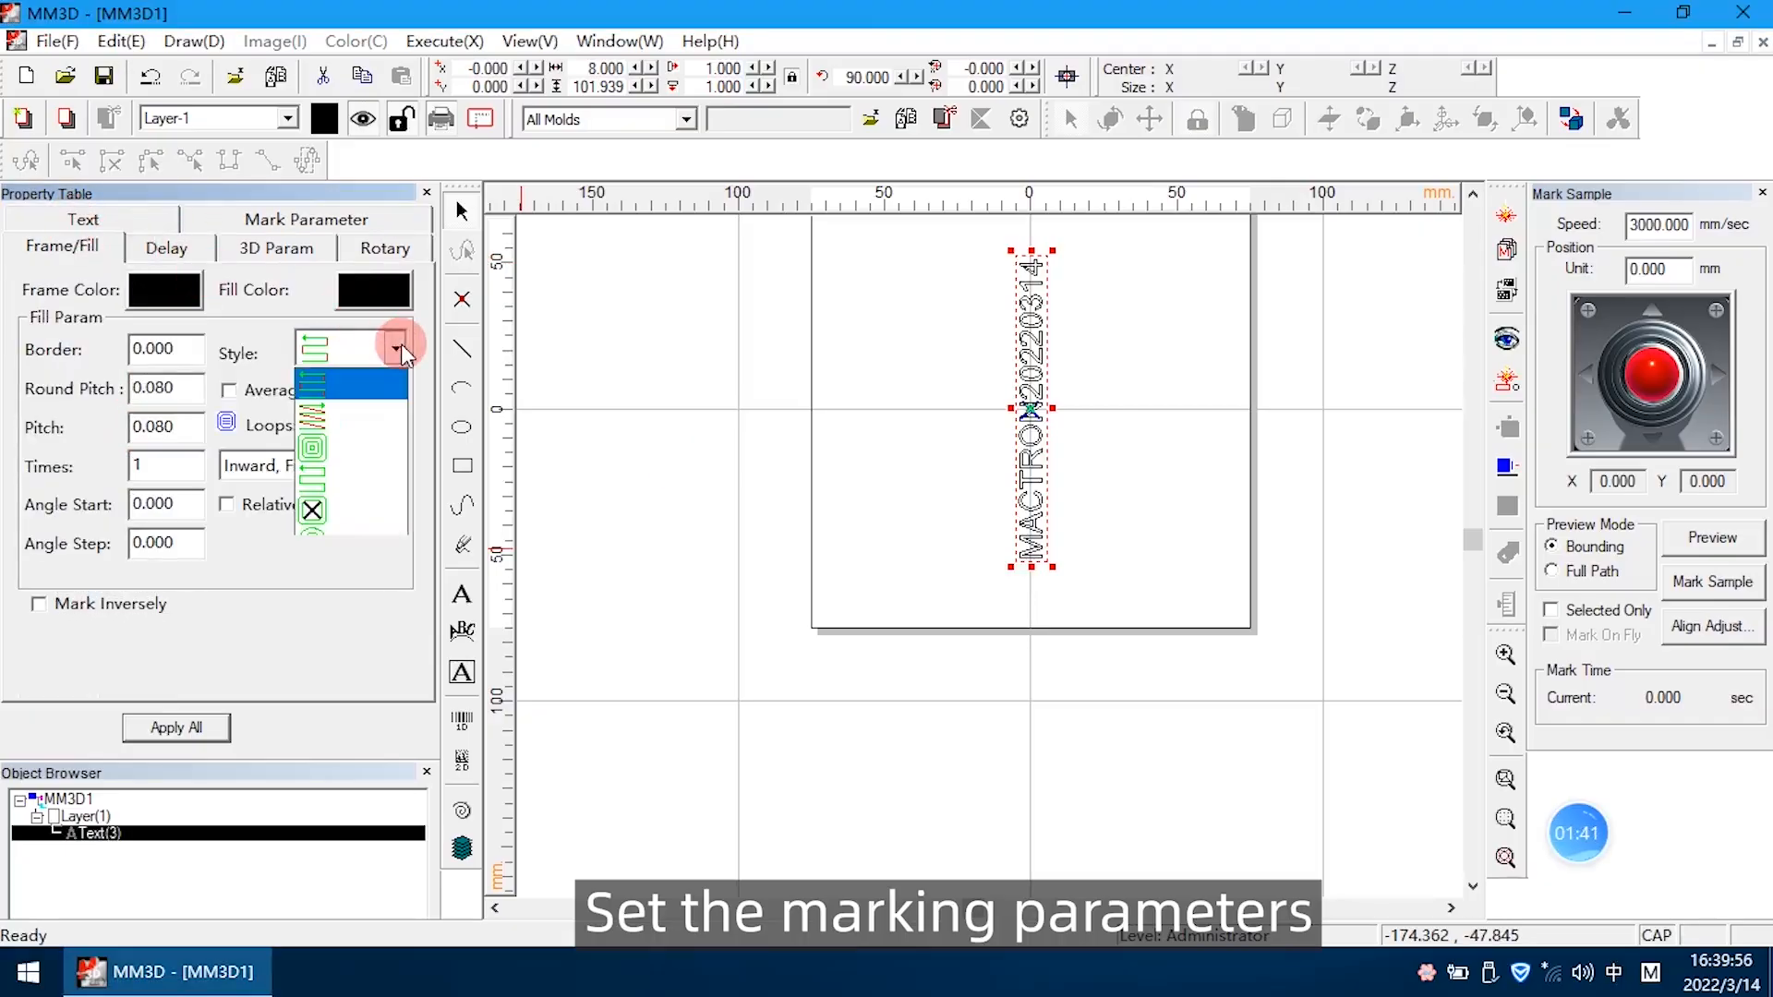
left_click(343, 471)
left_click_drag(154, 427, 206, 427)
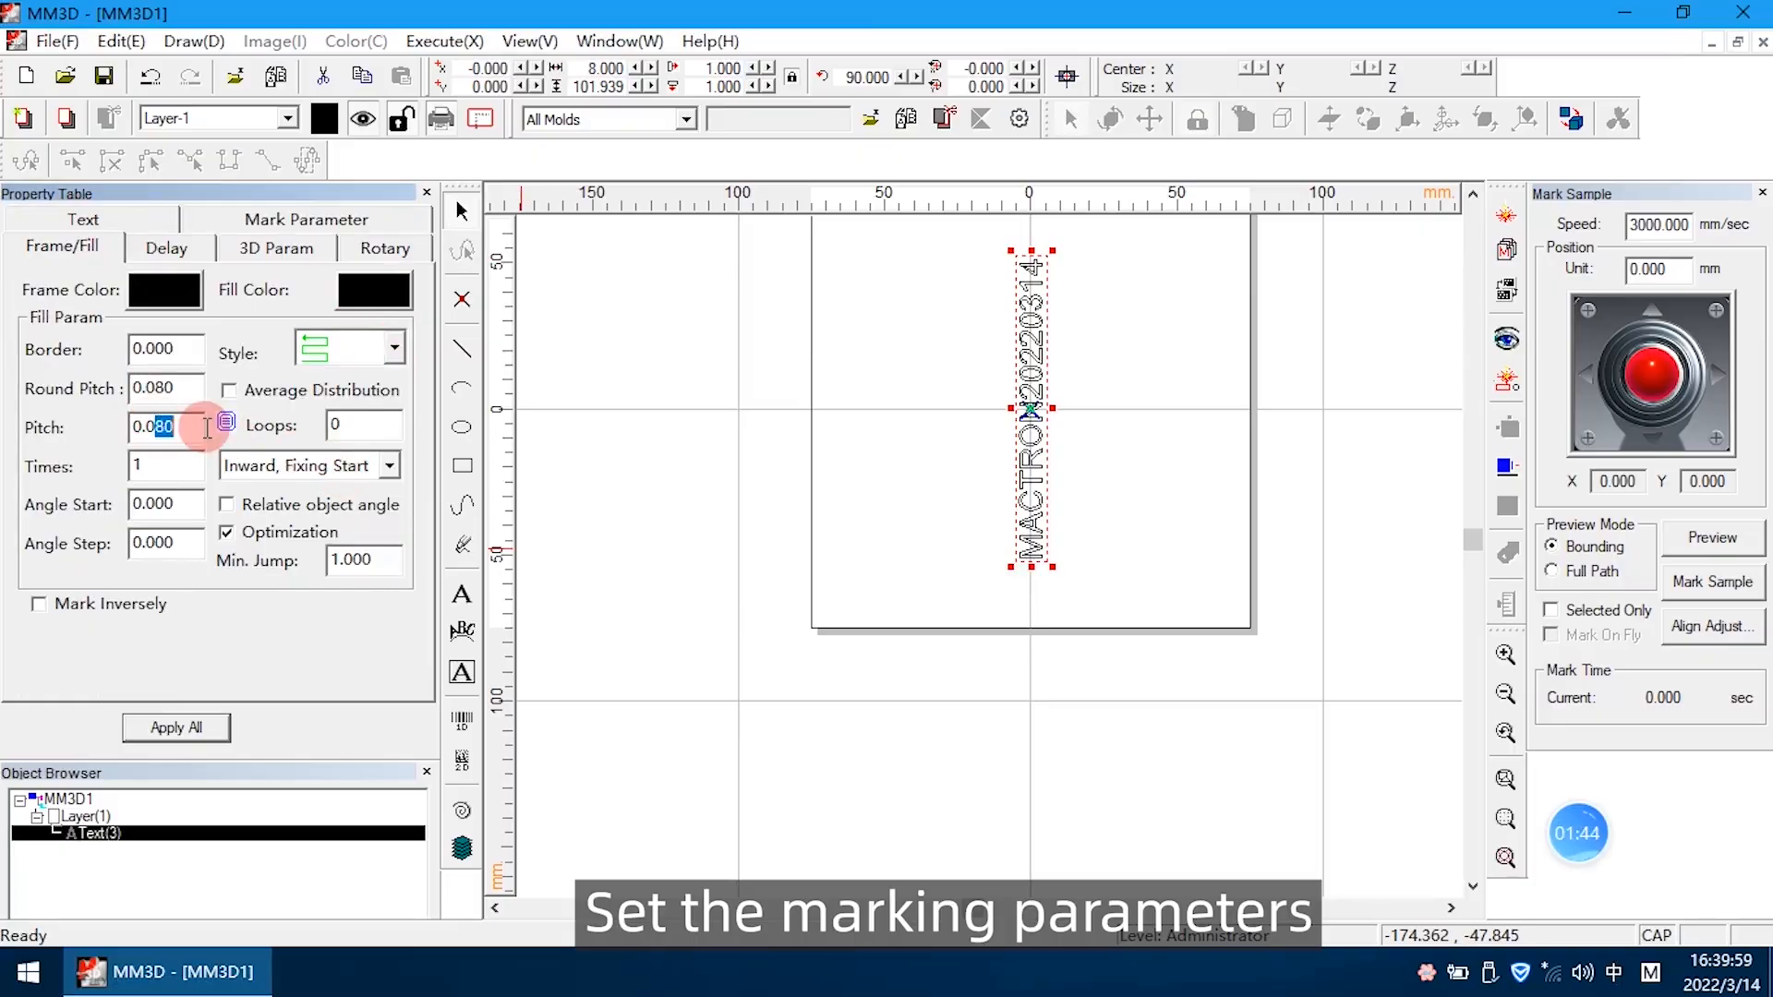
type("5")
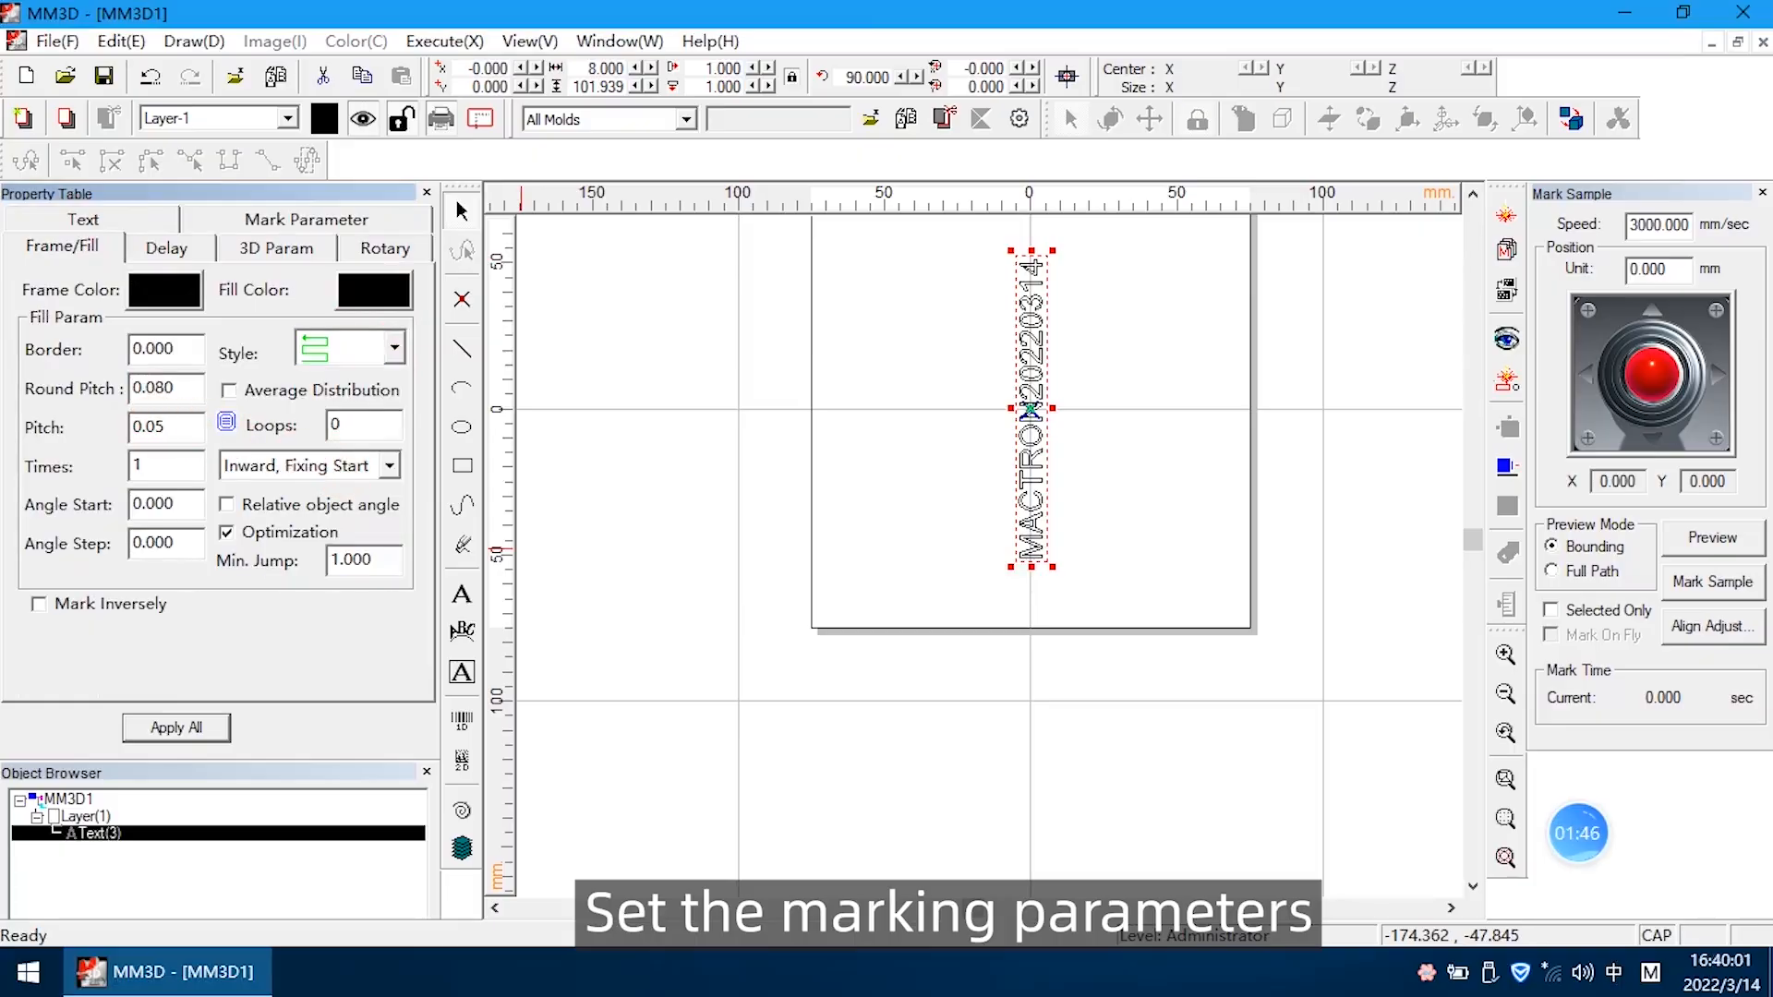
left_click(215, 728)
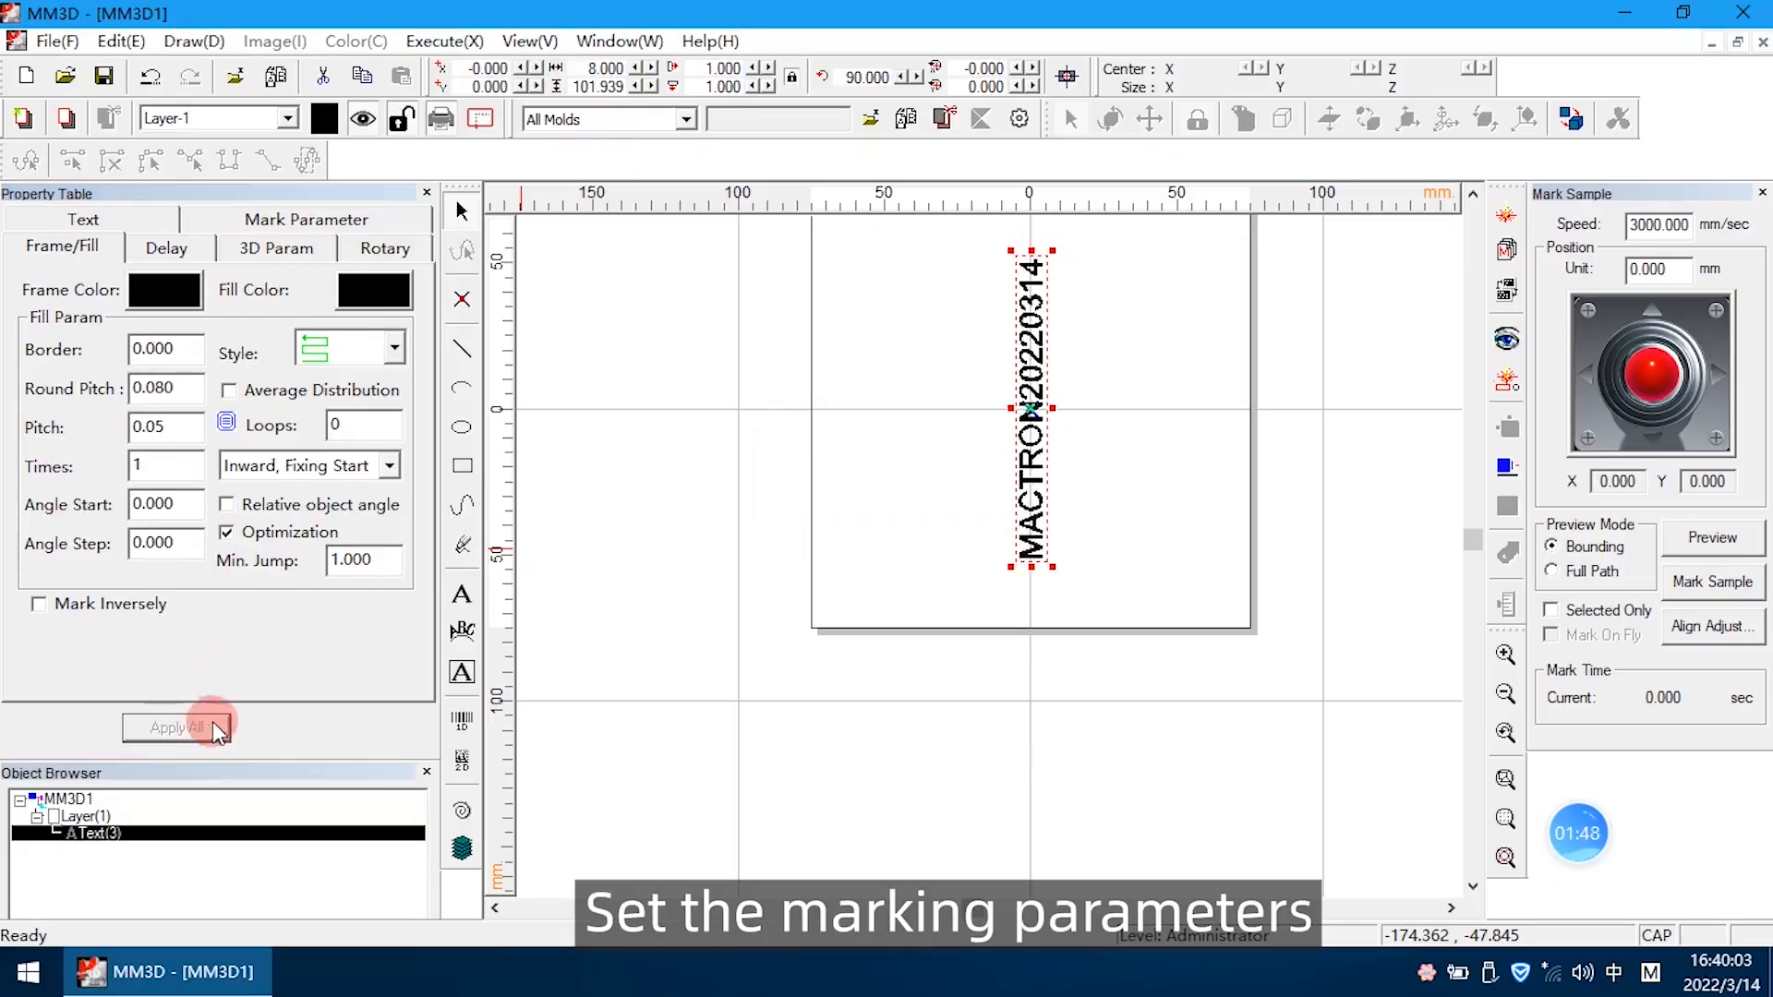
Preview the text's marking position in Bounding mode, stopping and restarting the preview
scroll(1062, 337, "up", 4)
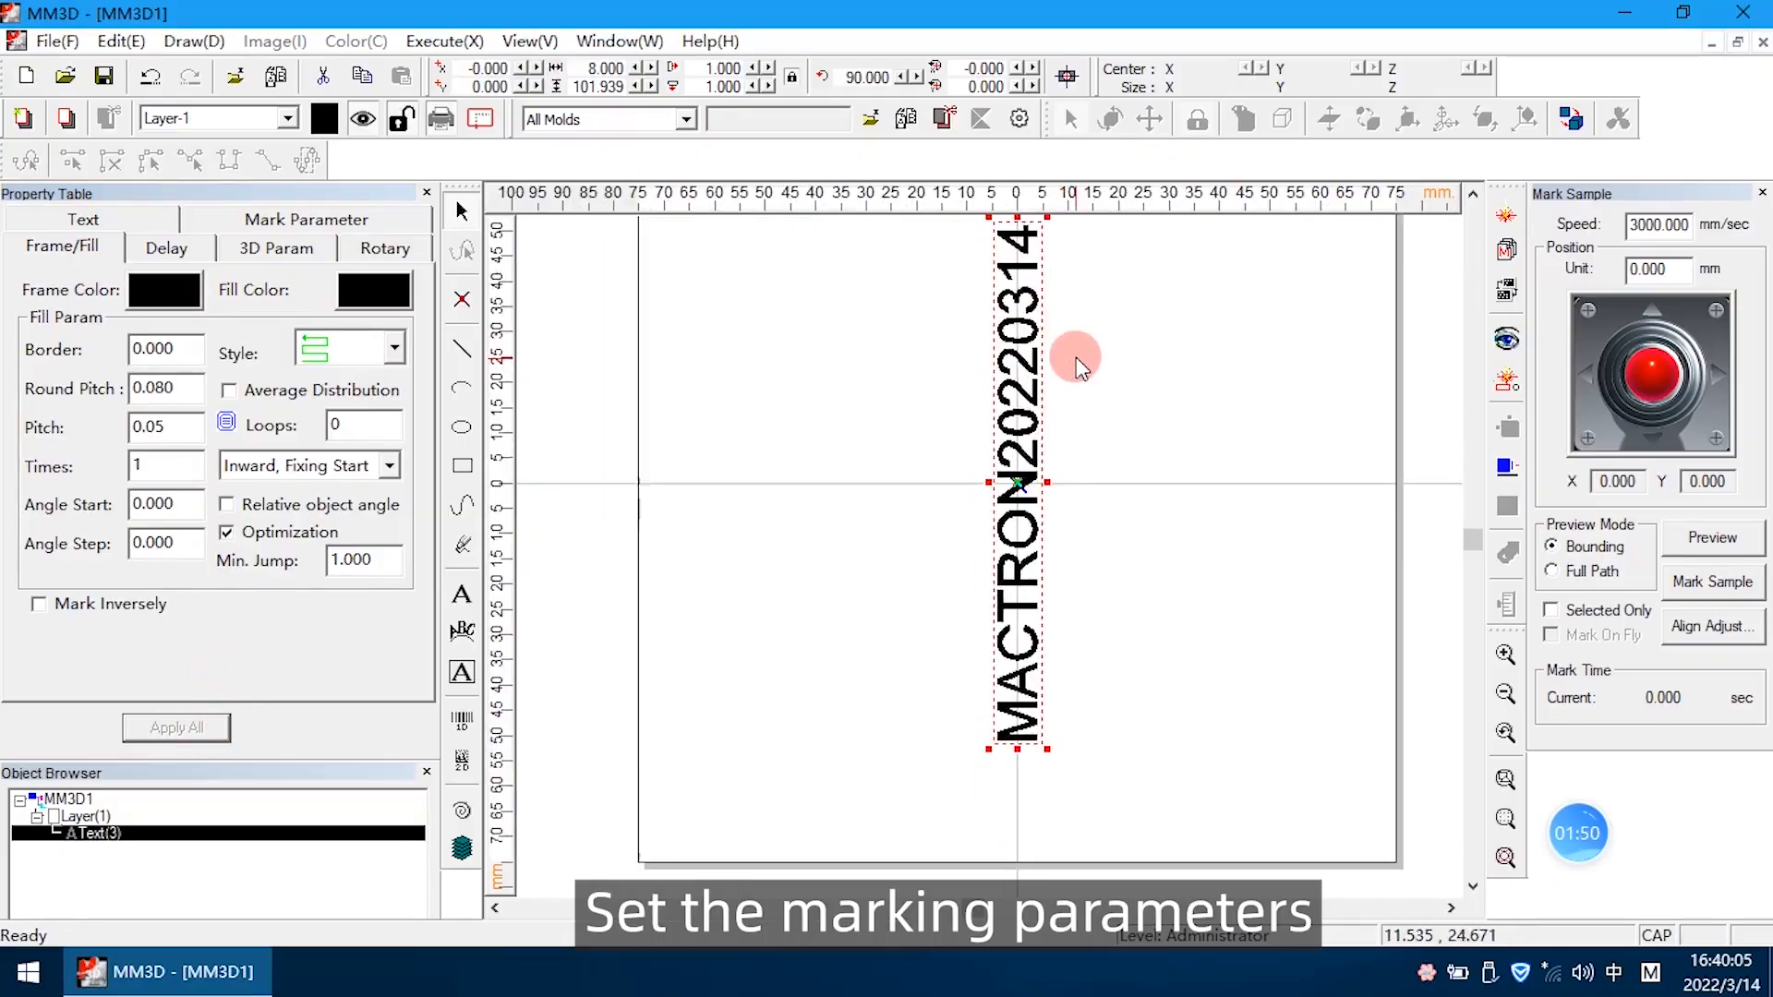
left_click(1714, 539)
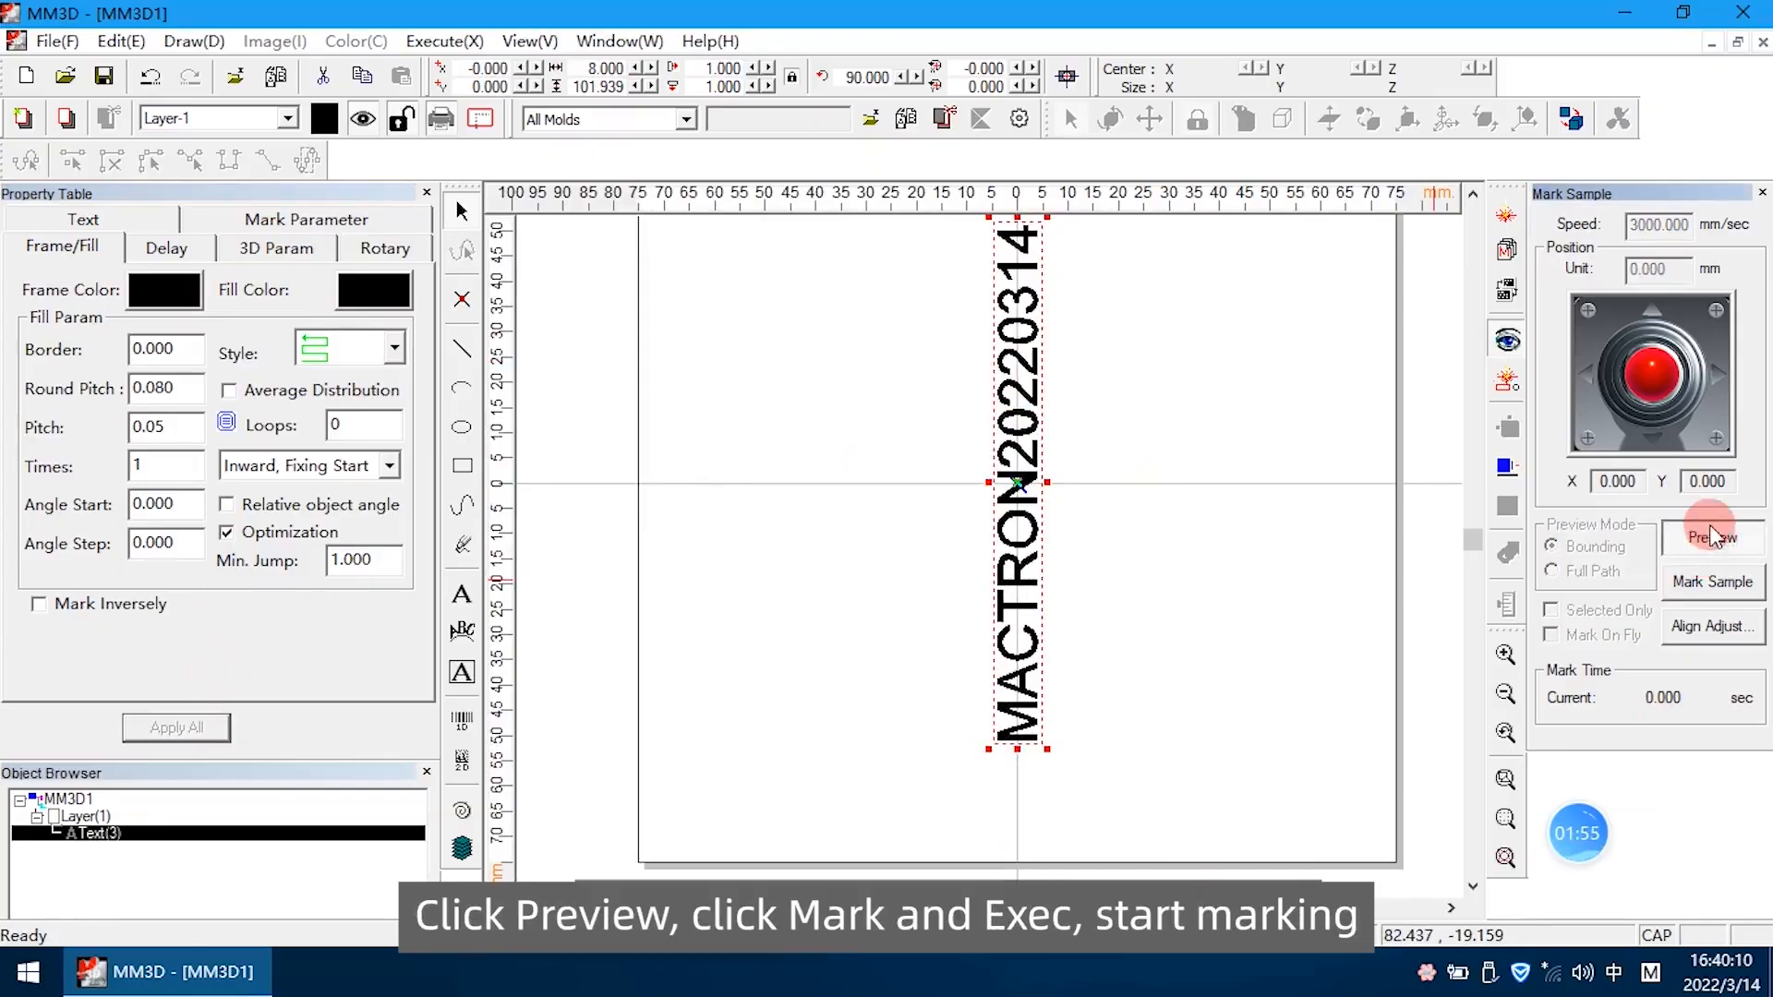
left_click(1699, 536)
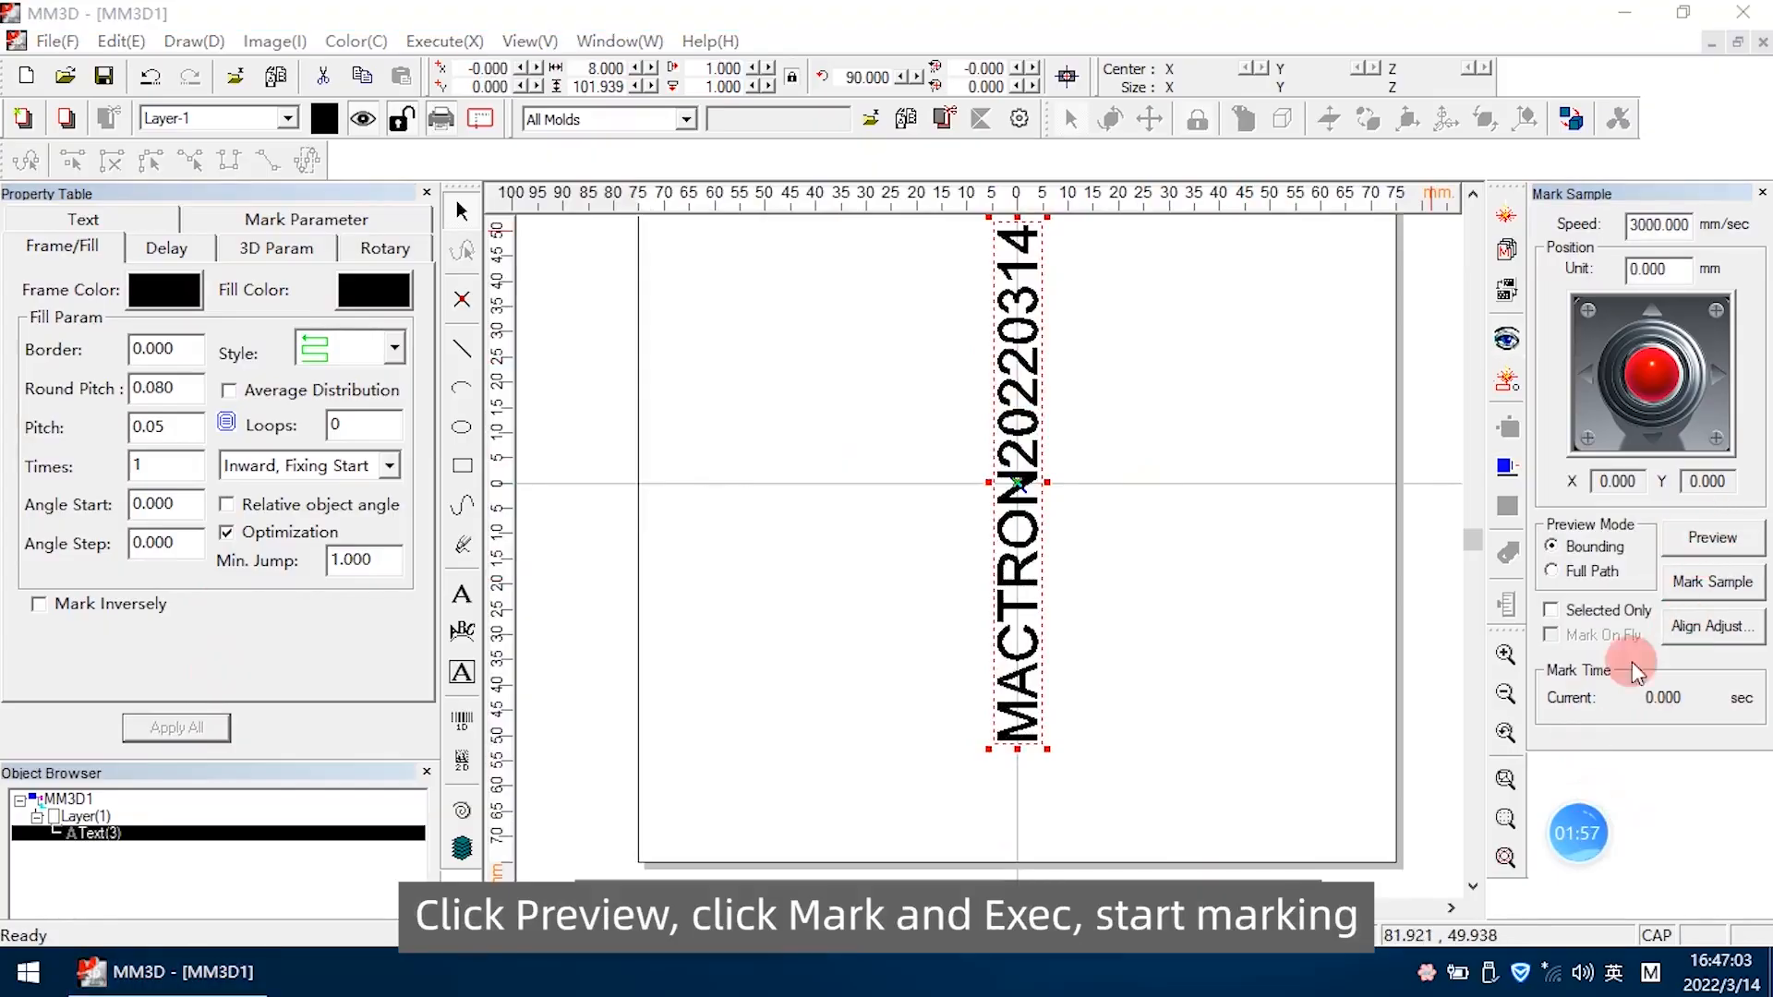
left_click(1718, 543)
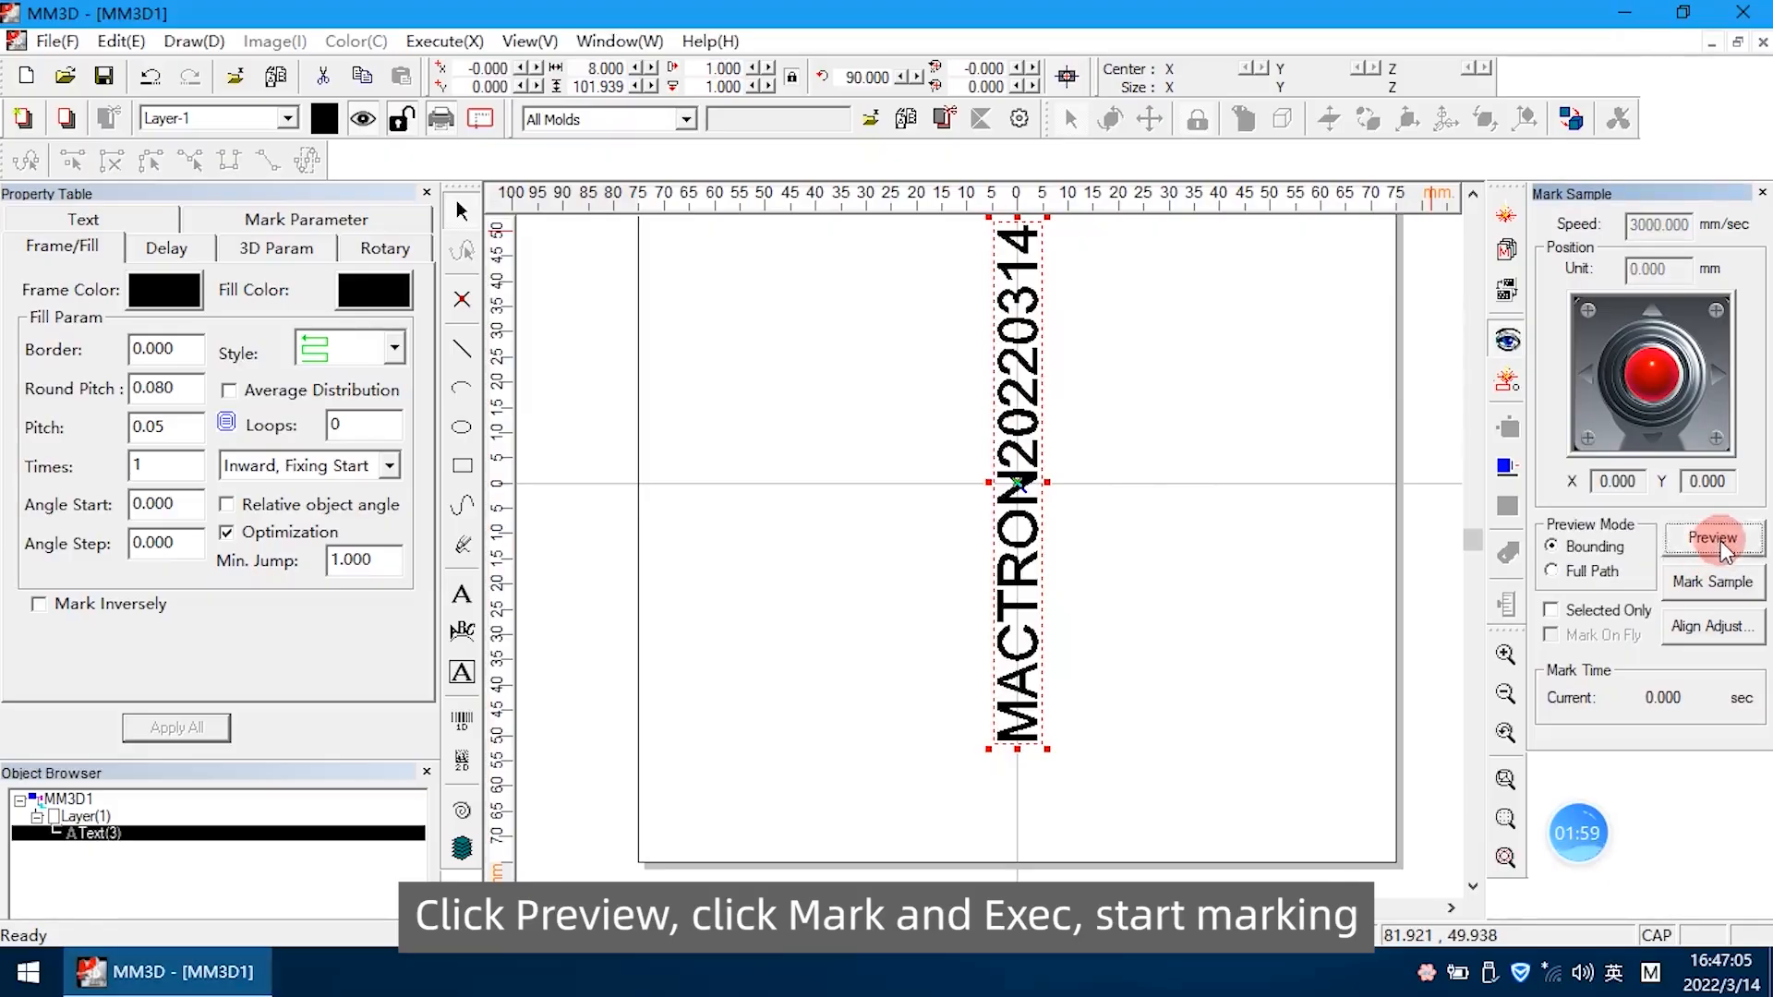
Start laser marking of the selected text and execute it in Selected marking mode
left_click(1505, 226)
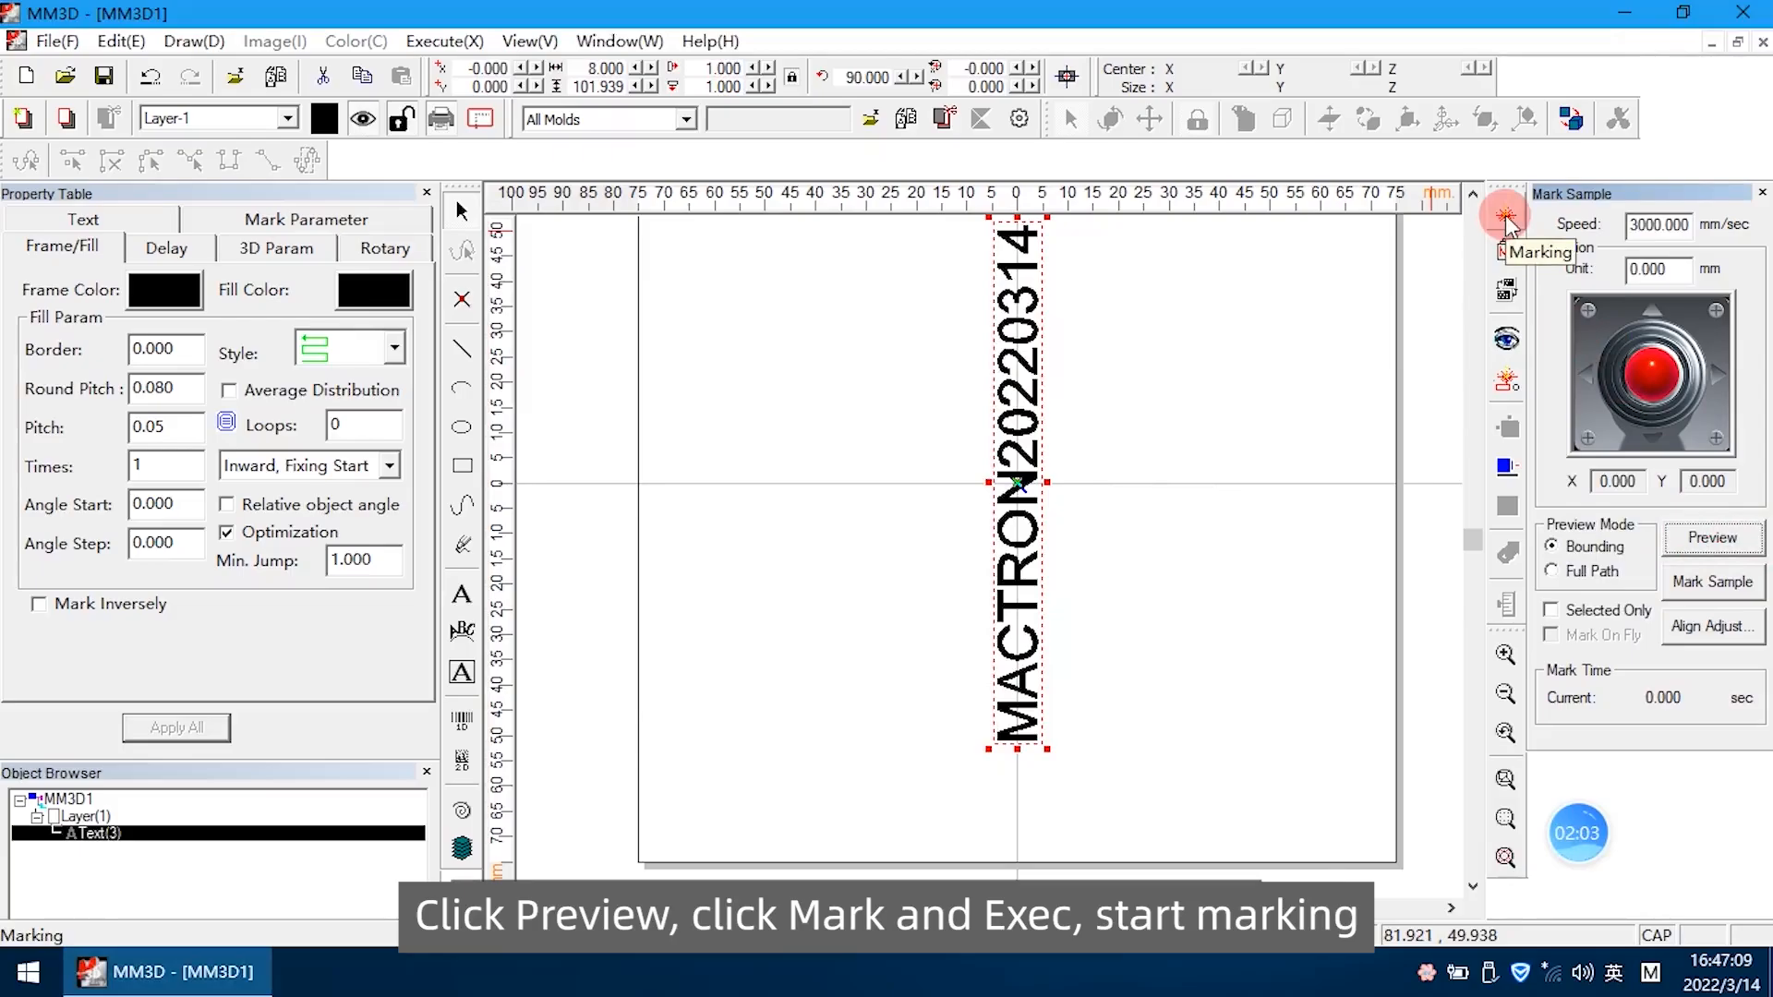
left_click(1187, 515)
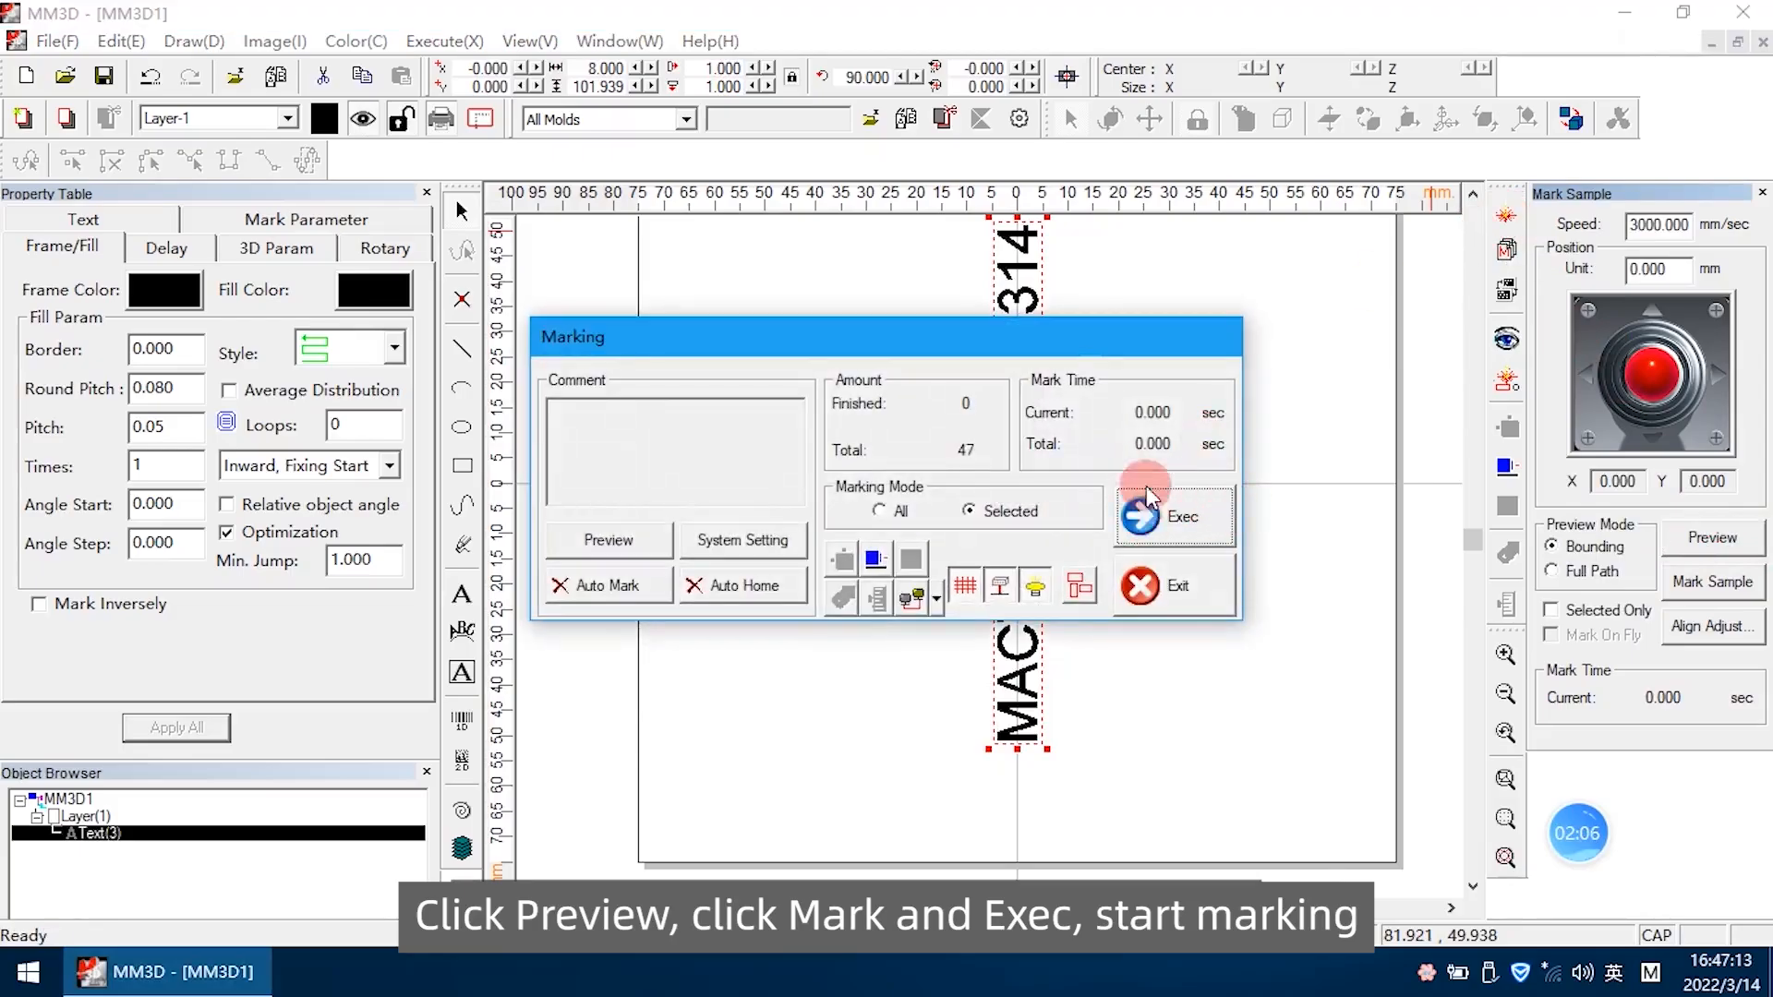
left_click(1175, 519)
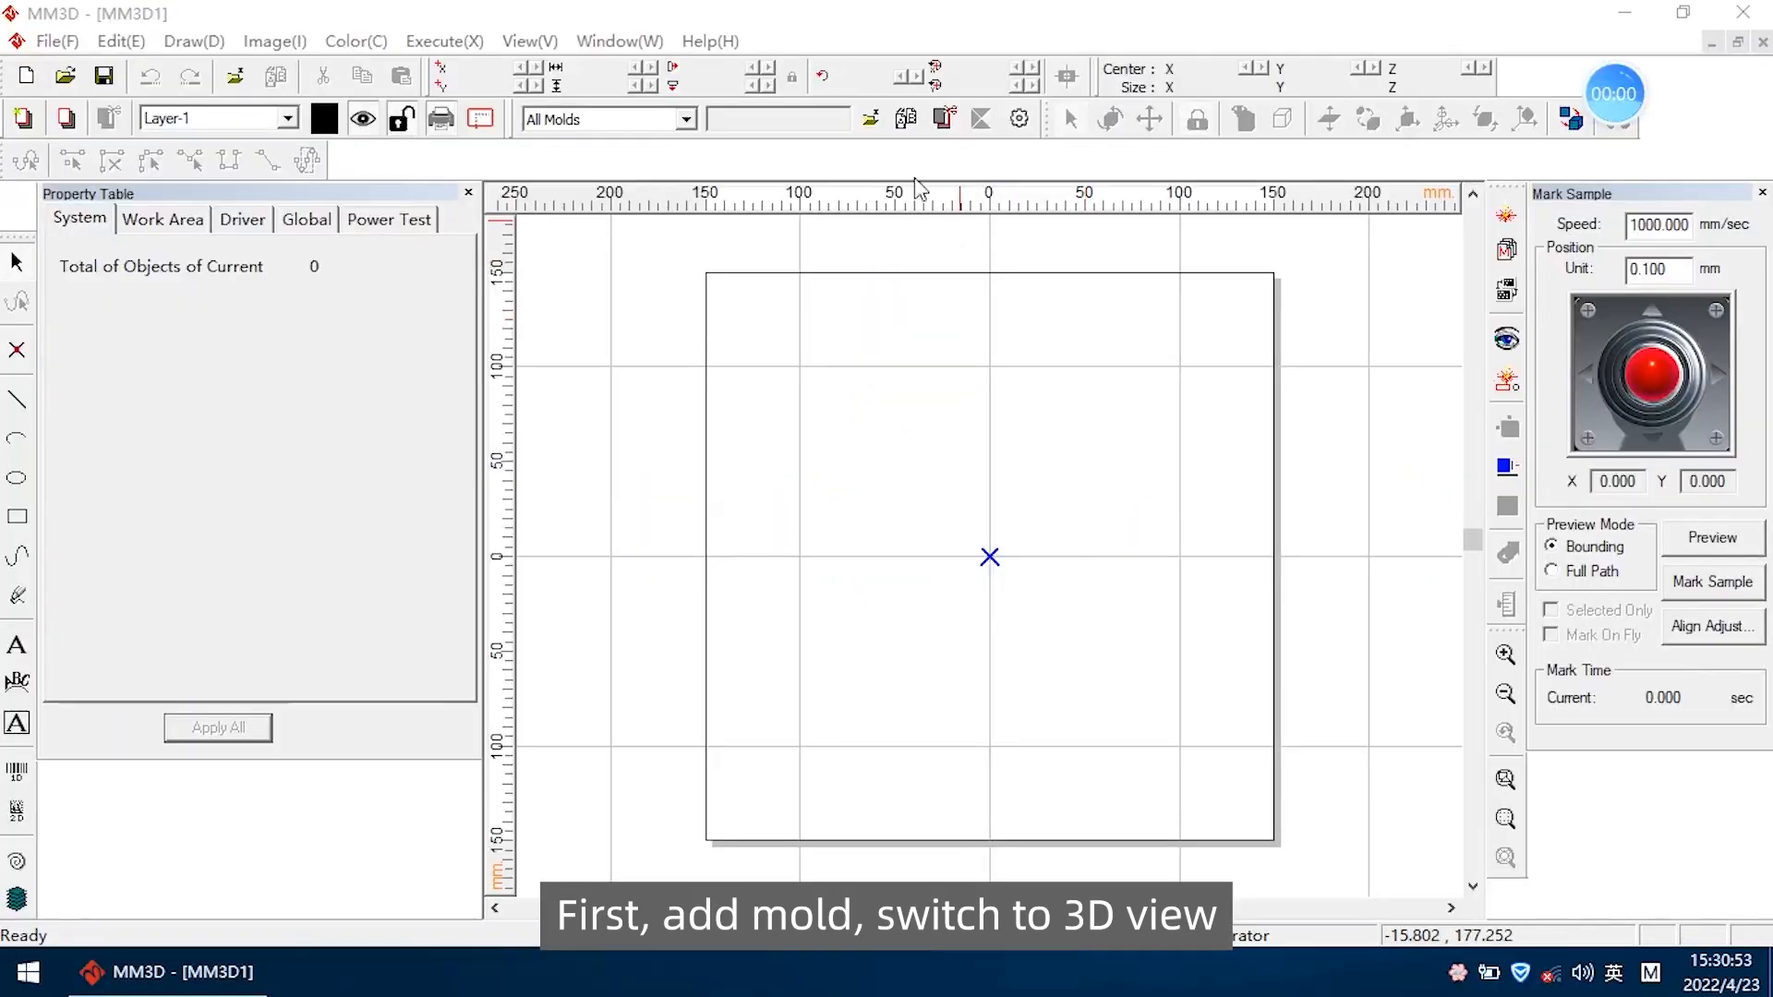
Load the cup mold 打标杯子.STL into the new document and switch to the 3D view
left_click(875, 124)
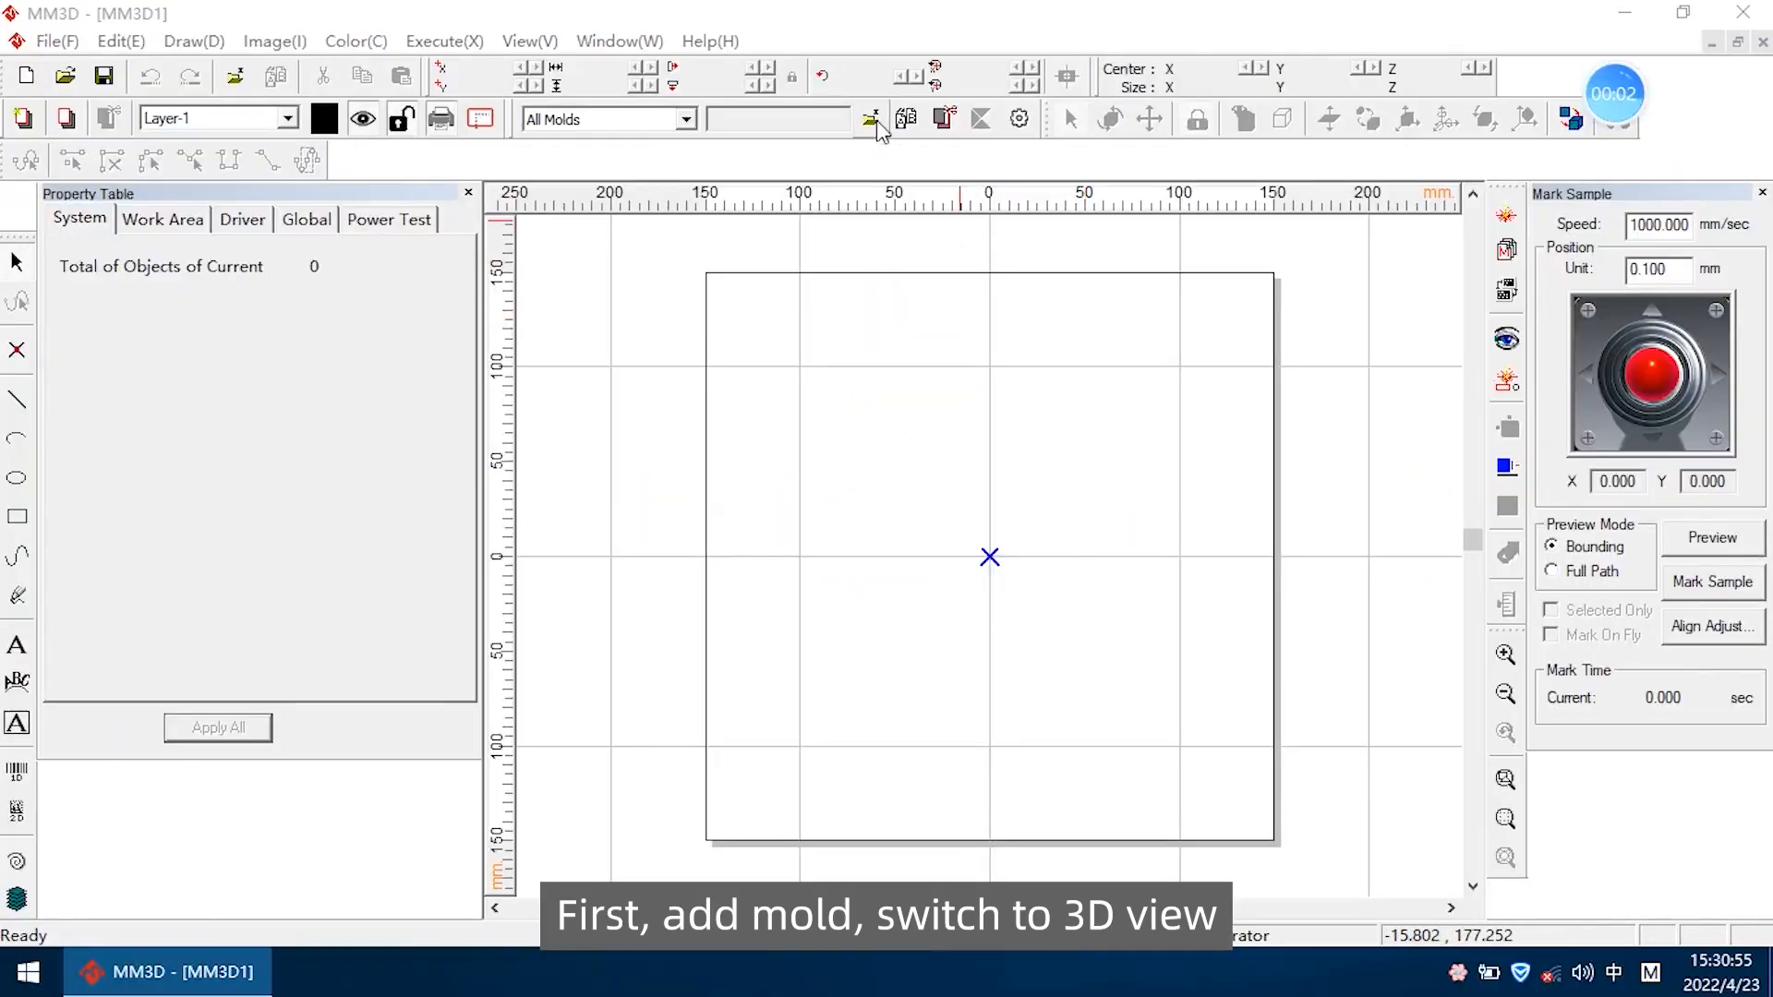
left_click(757, 353)
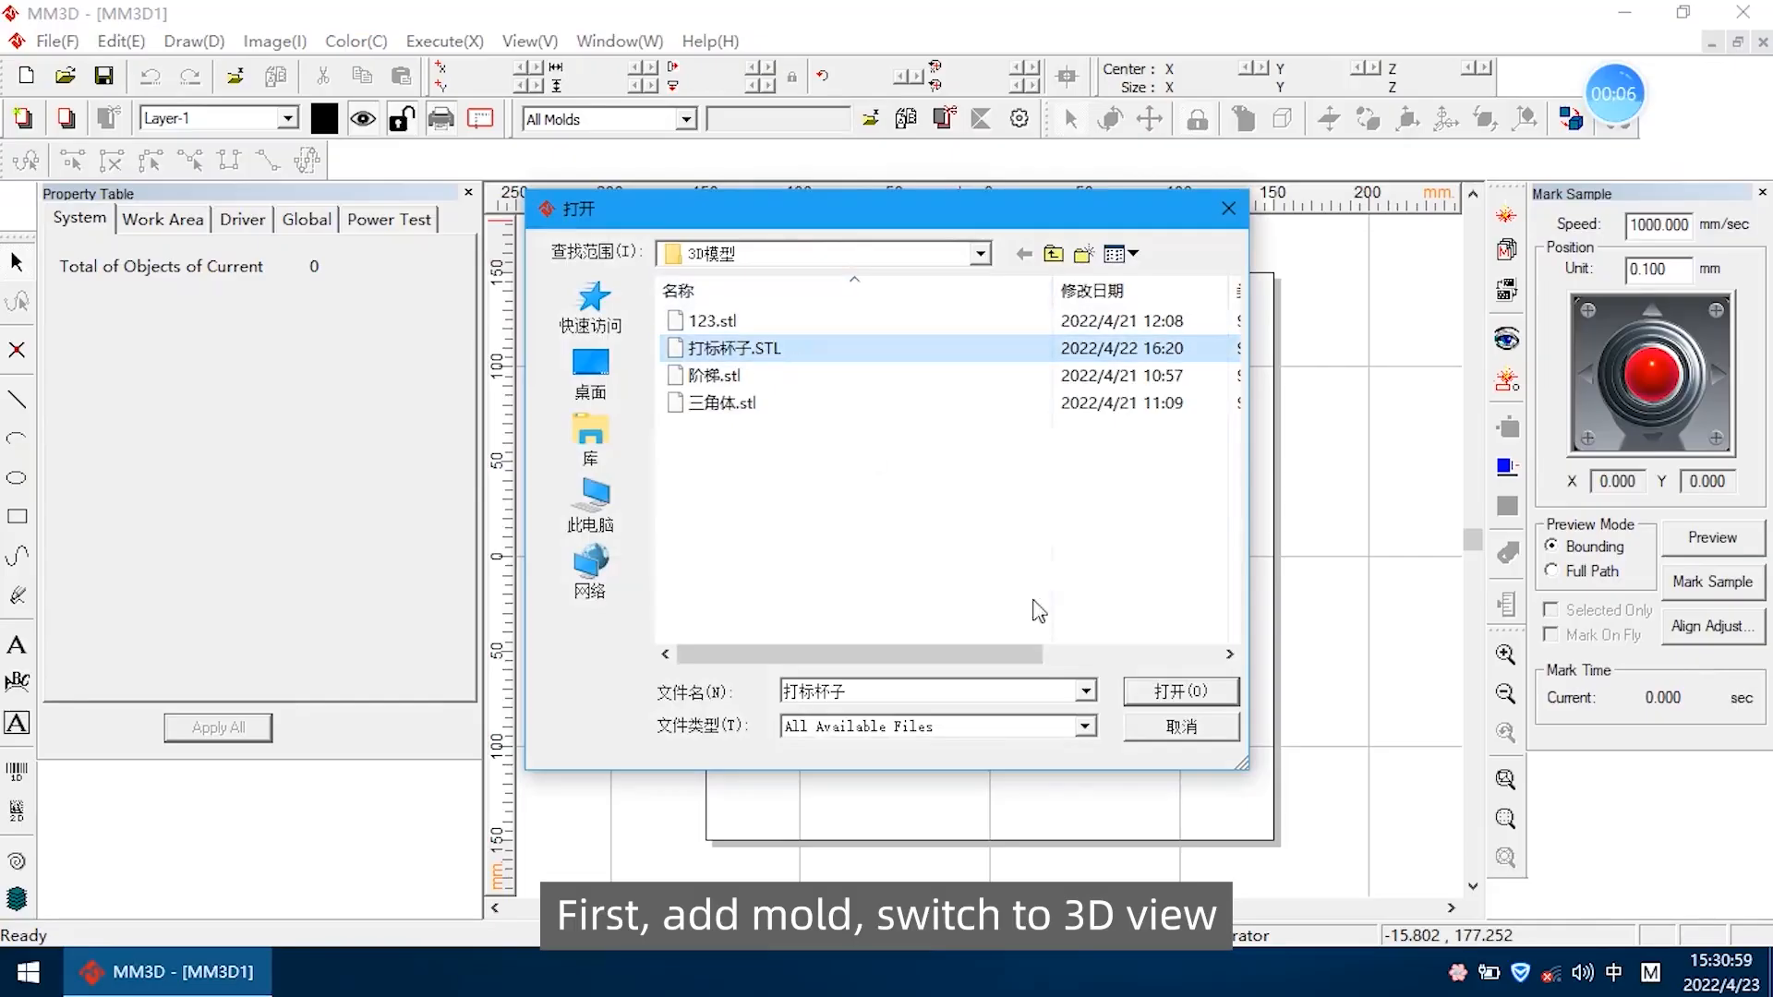
left_click(1168, 691)
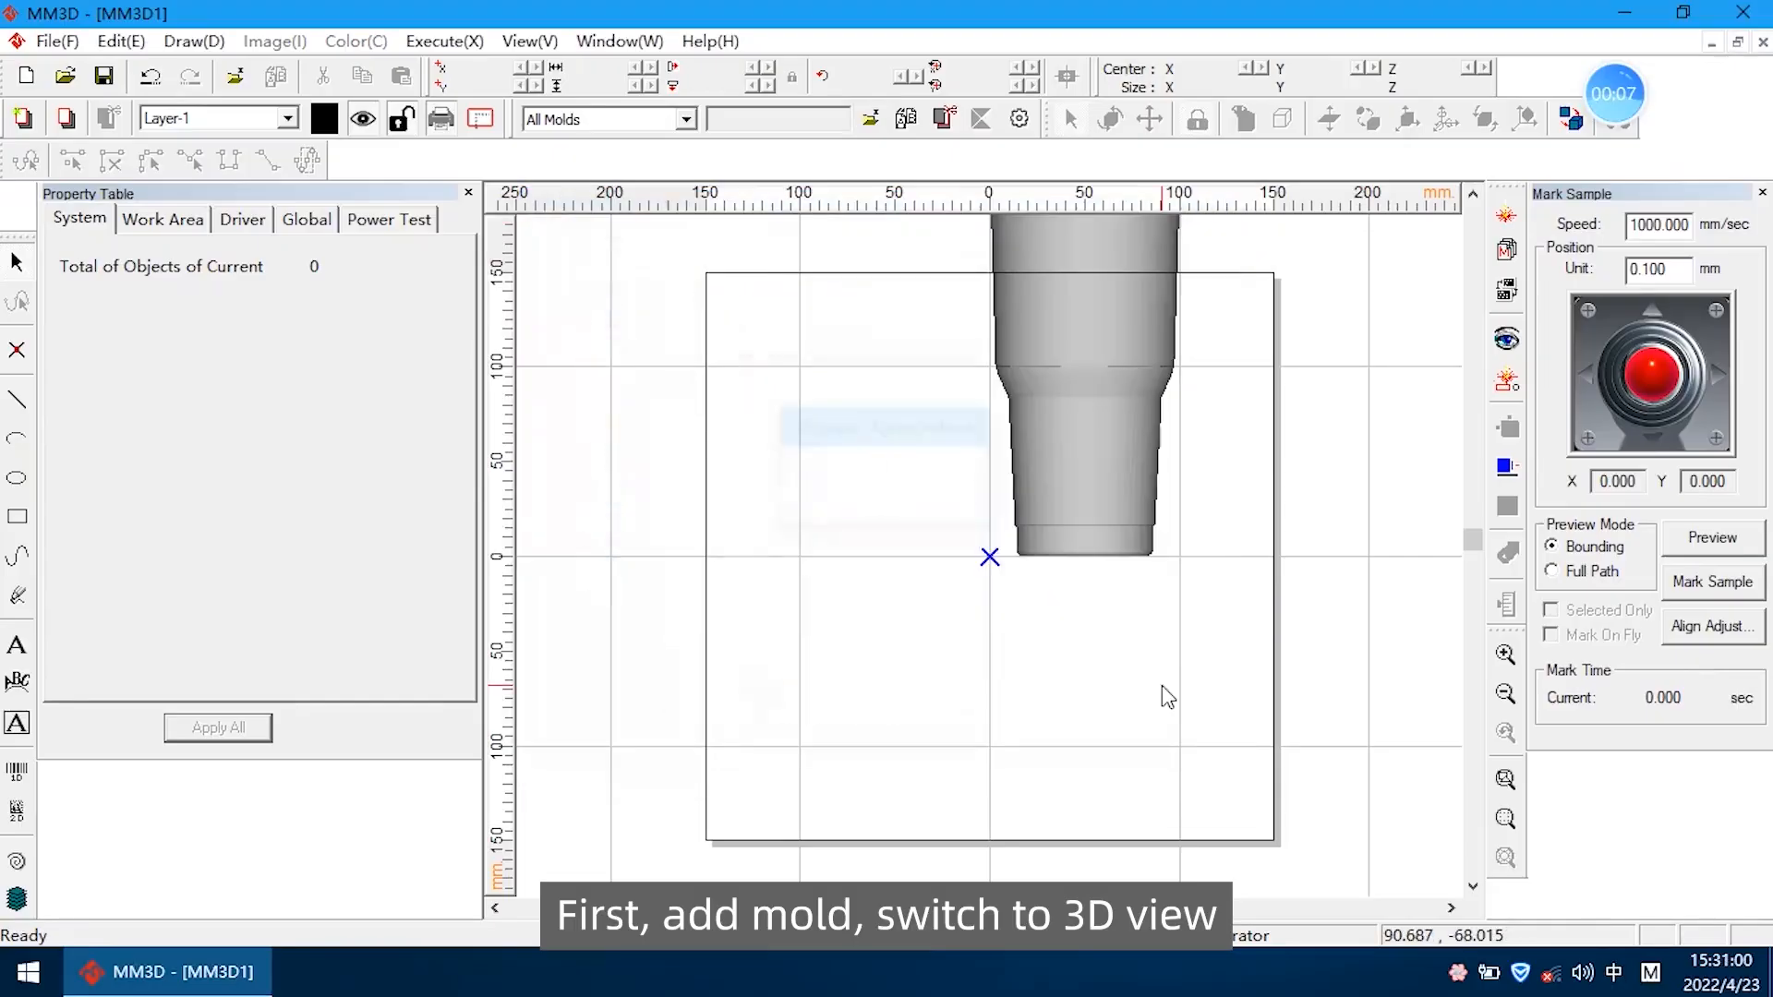
left_click(1571, 122)
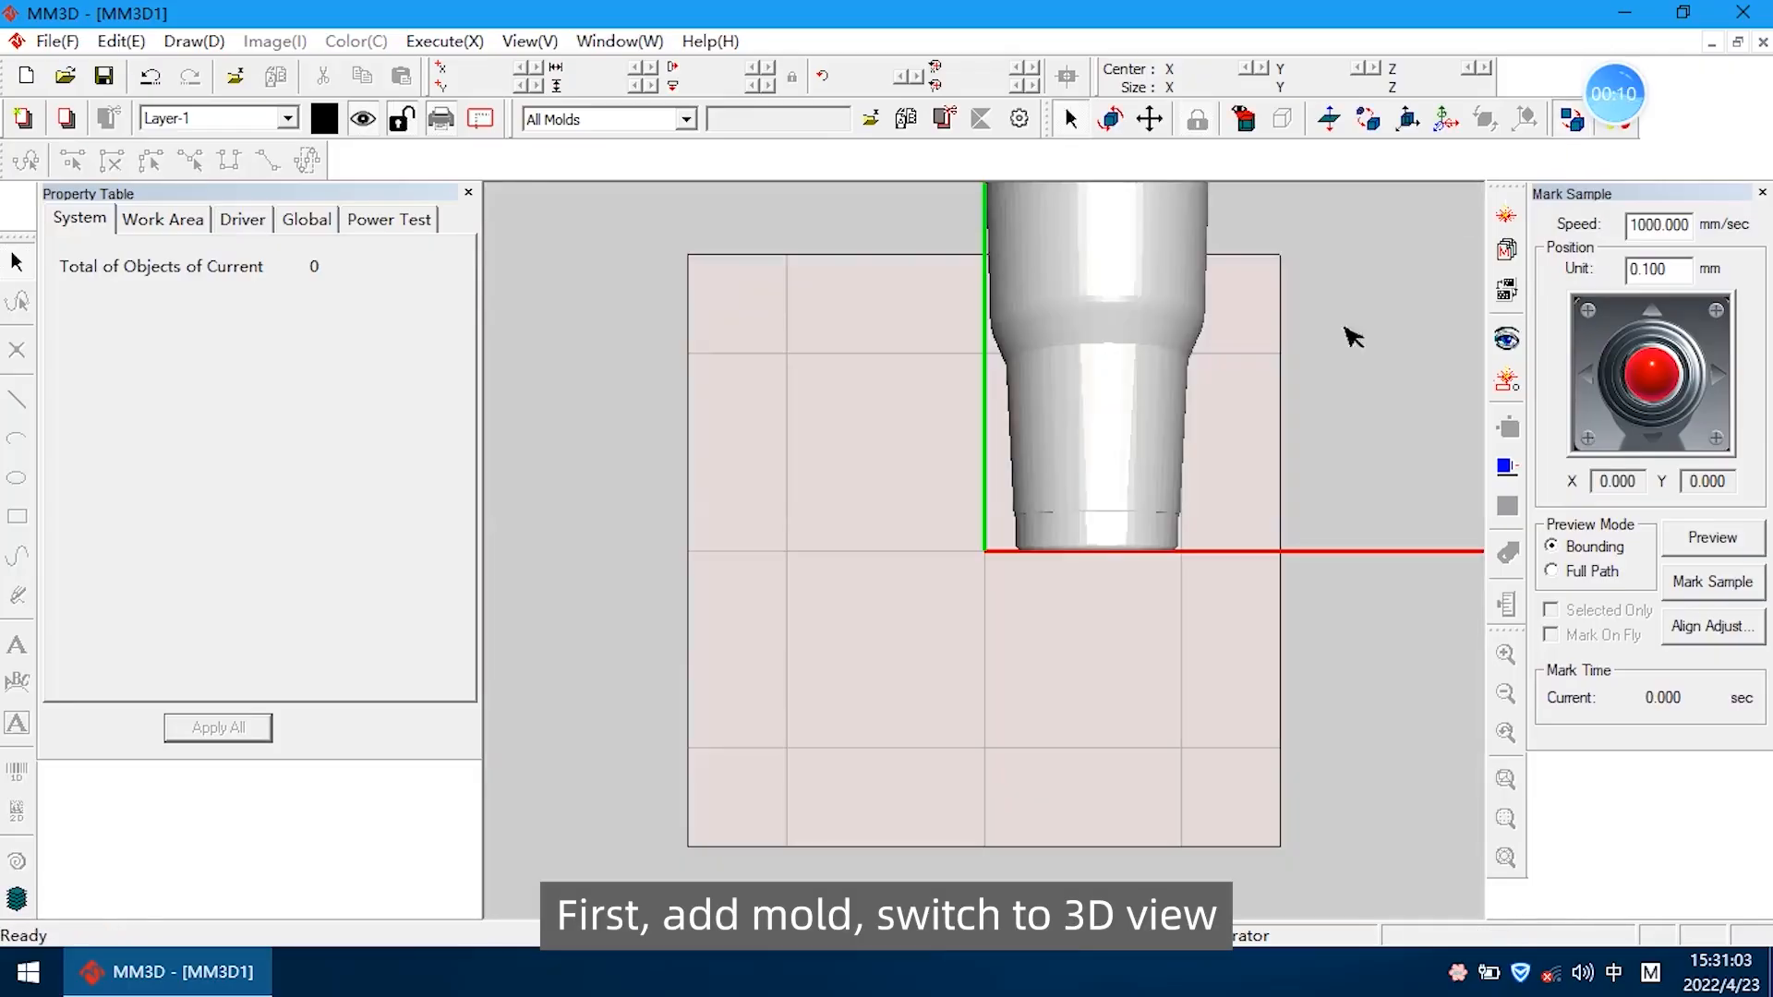
left_click(1244, 120)
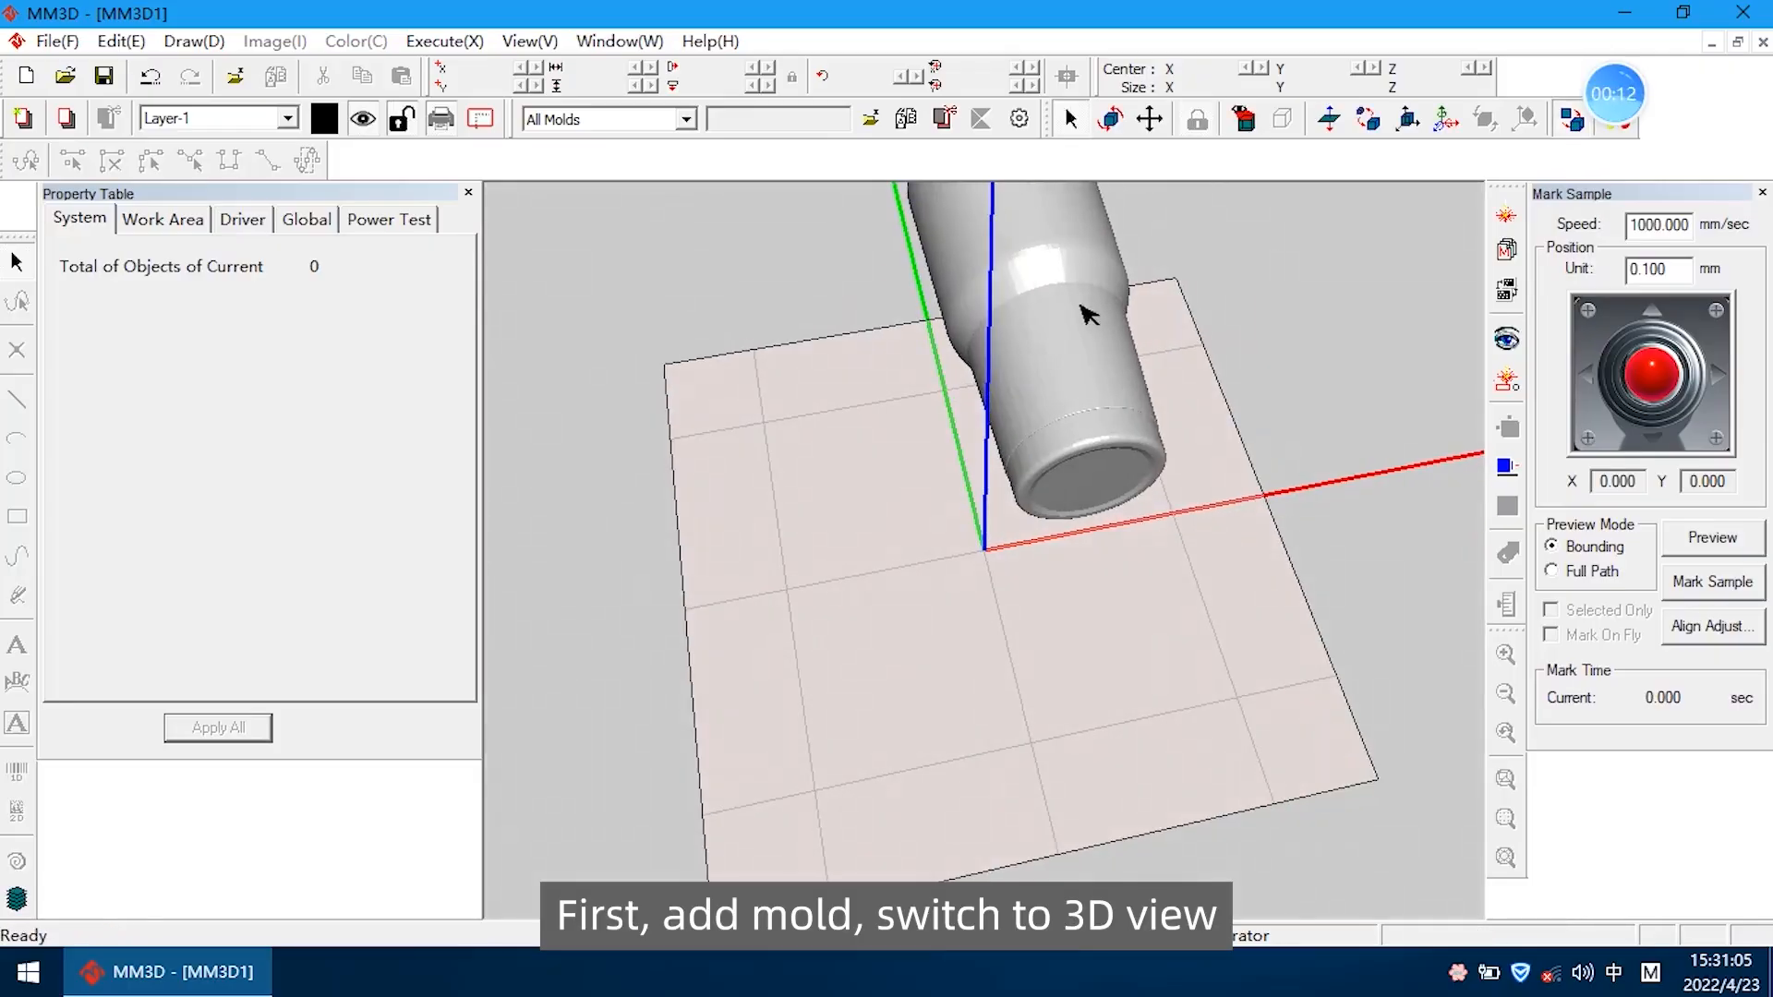
Select the cup mold and use Move Mold to place it below the Z-plane, followed by the center at 0, 0, 0
left_click(1048, 291)
scroll(1048, 304, "down", 3)
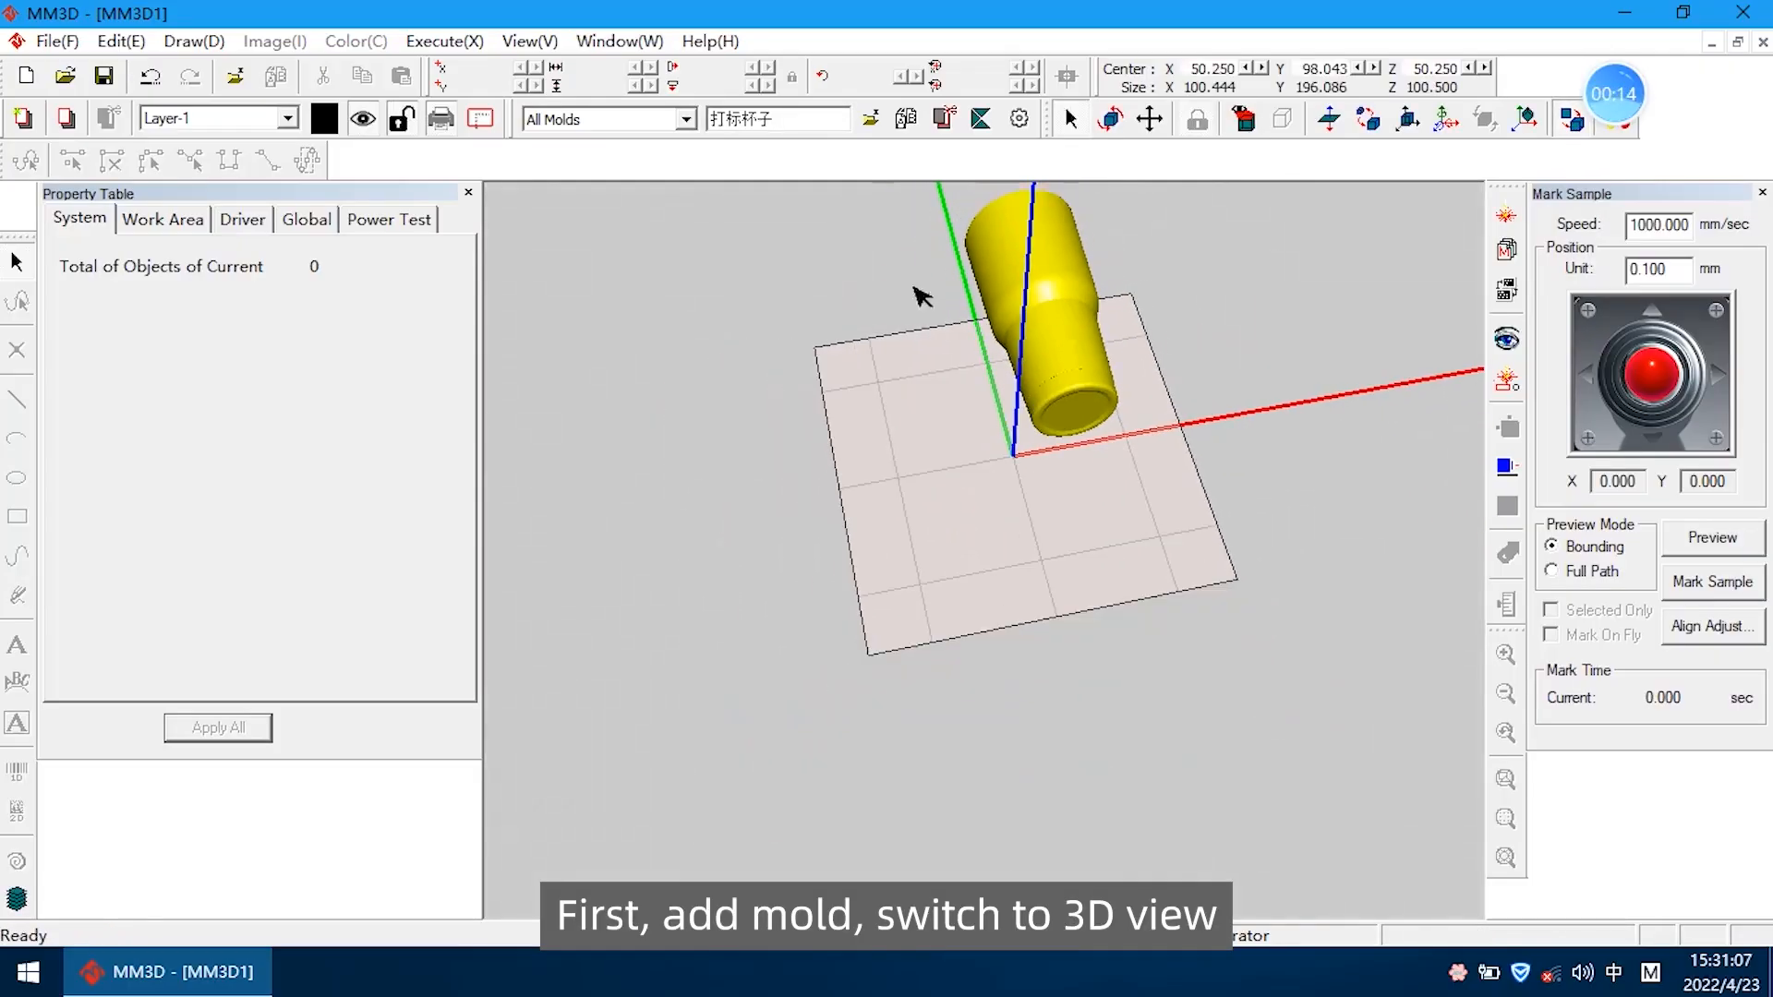
left_click(895, 227)
left_click(1058, 281)
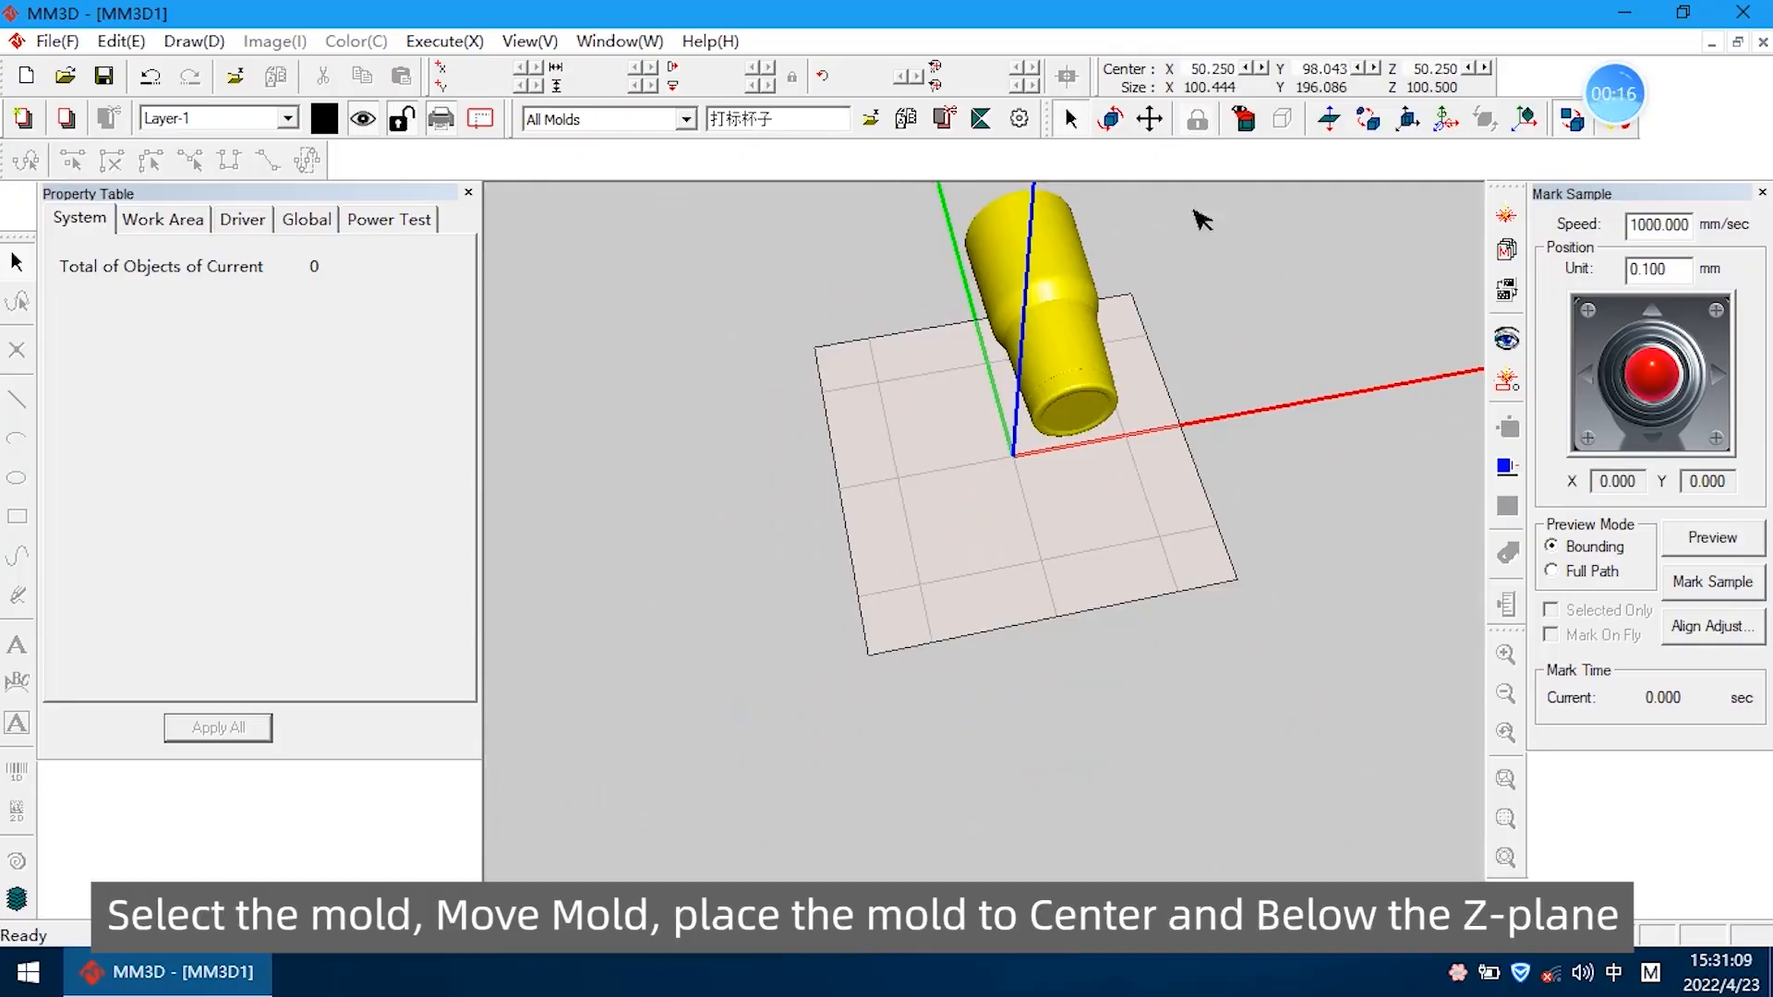
left_click(1408, 121)
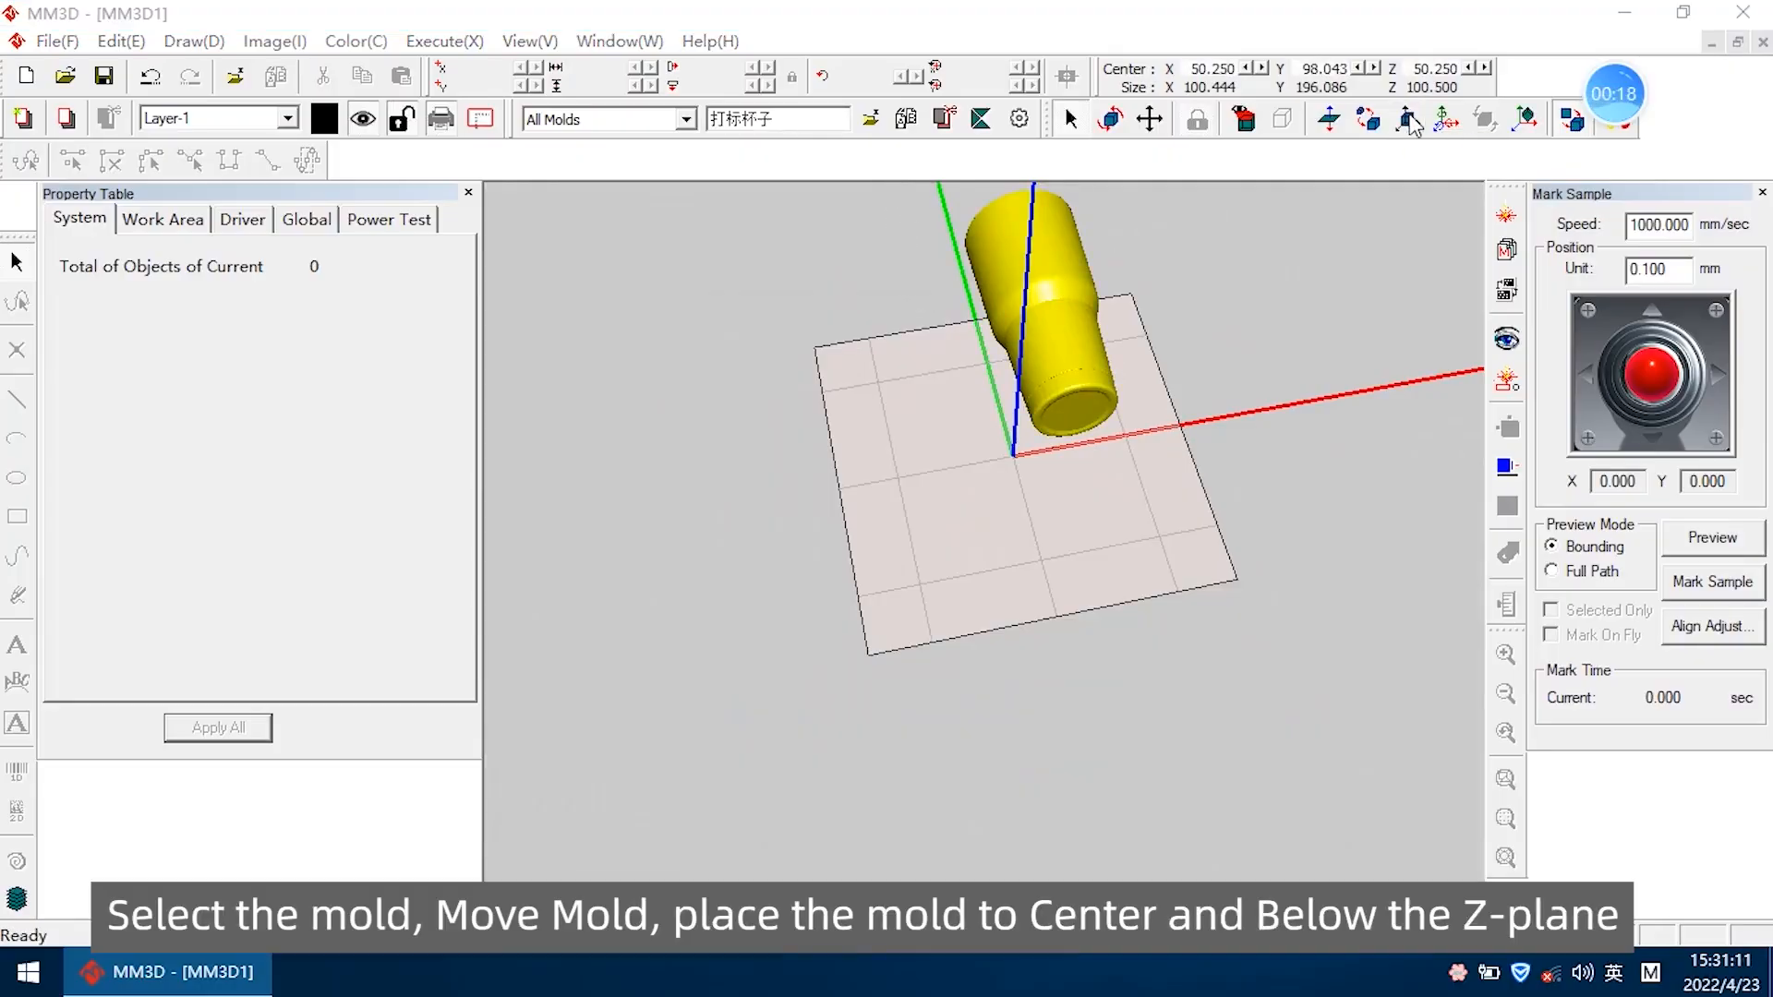
left_click_drag(893, 328, 649, 250)
left_click(543, 431)
left_click(552, 478)
left_click(589, 535)
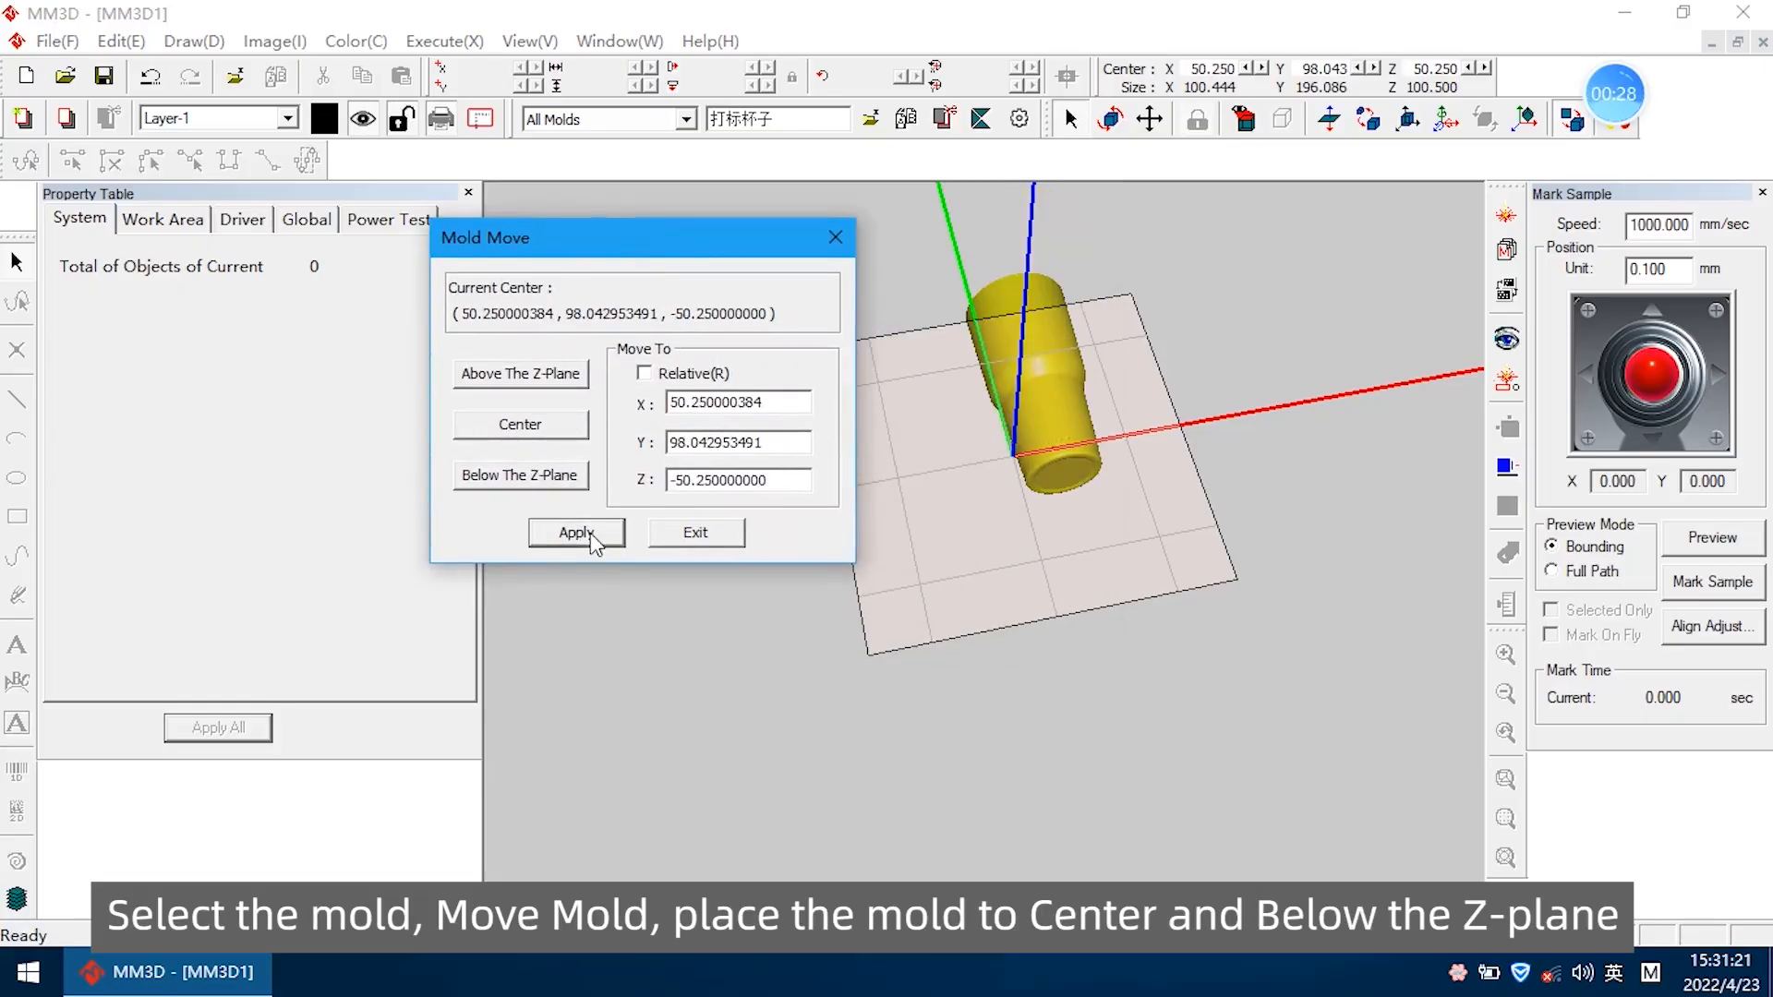
left_click(560, 431)
left_click(588, 535)
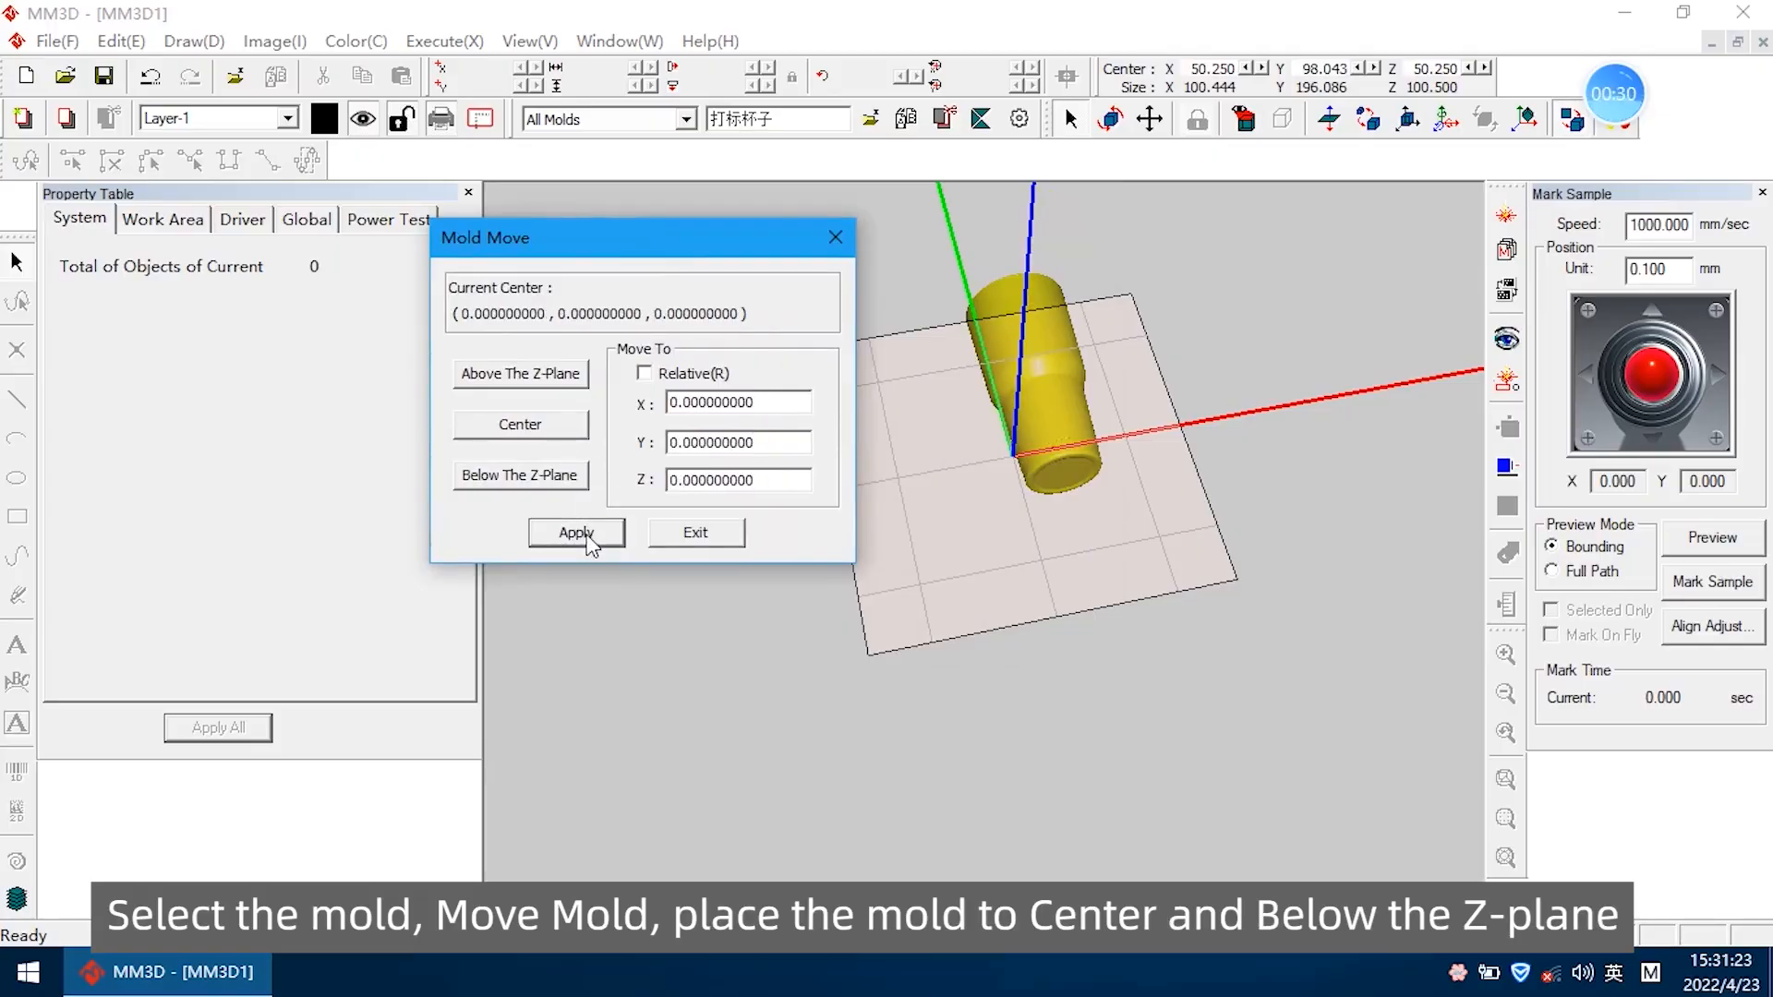
left_click(698, 531)
Move the centered cup mold below the Z-plane, to Z -50.25, and inspect its placement from several angles
middle_click_drag(1219, 467, 1007, 407)
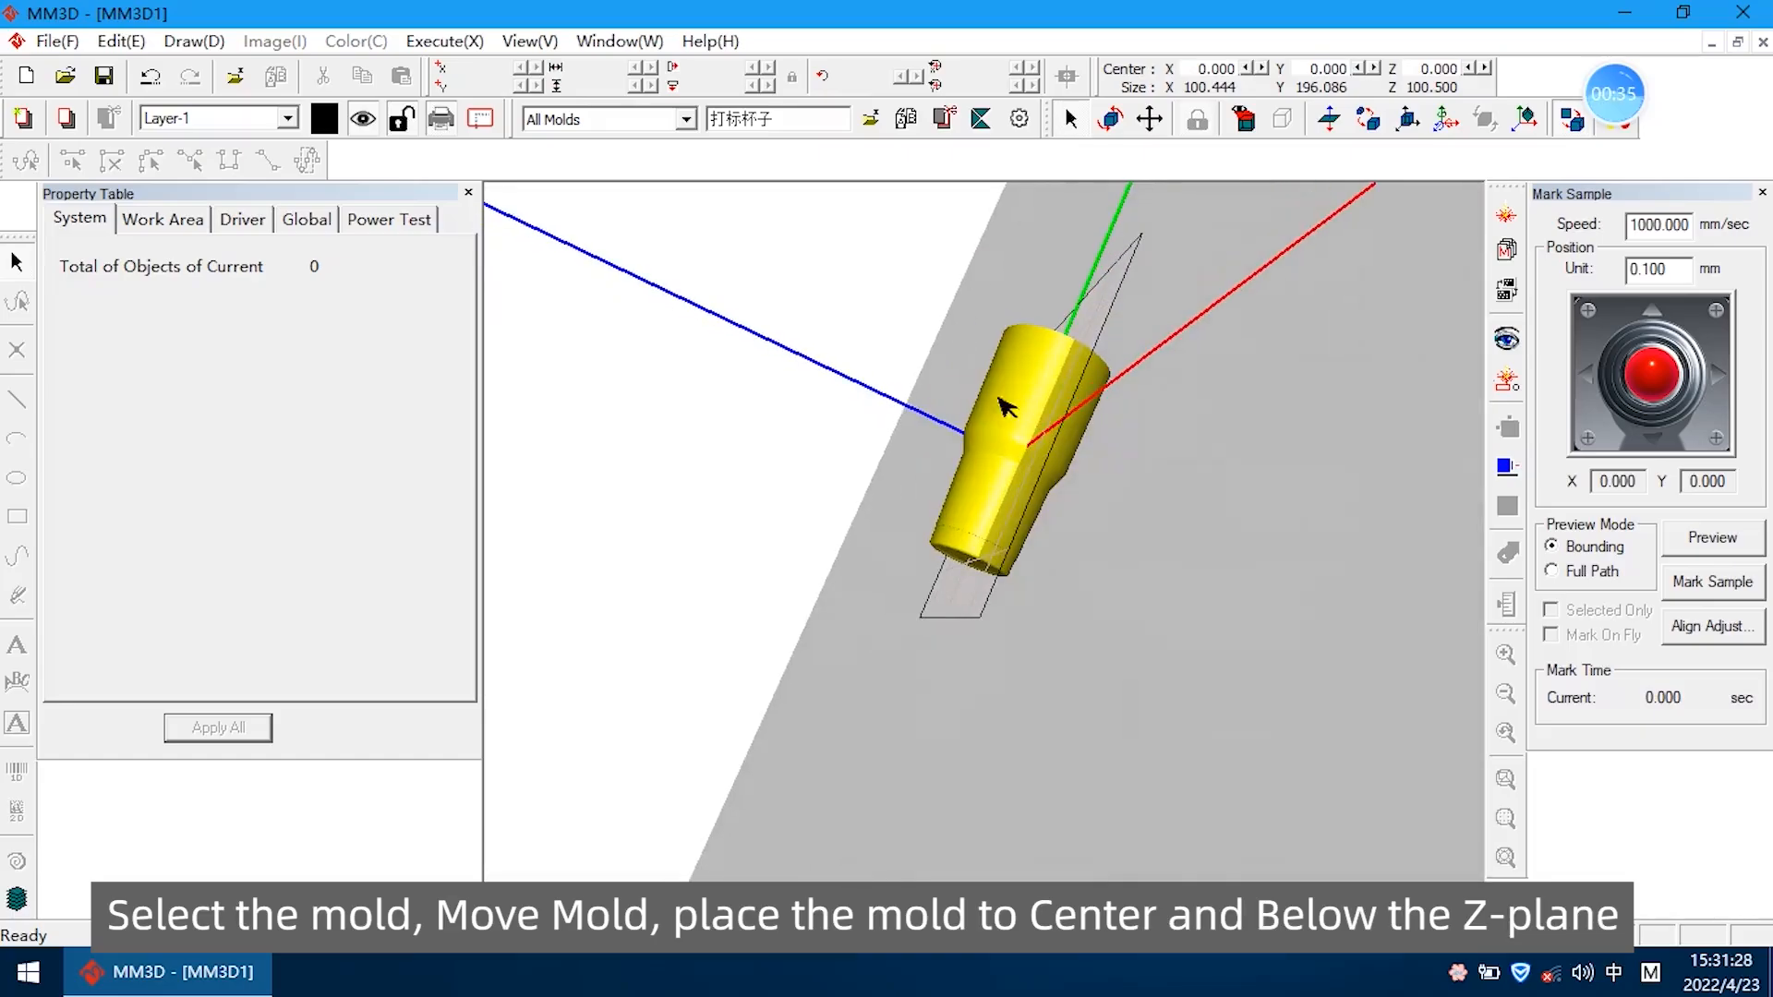
left_click(1410, 126)
left_click_drag(864, 323, 649, 277)
left_click(565, 507)
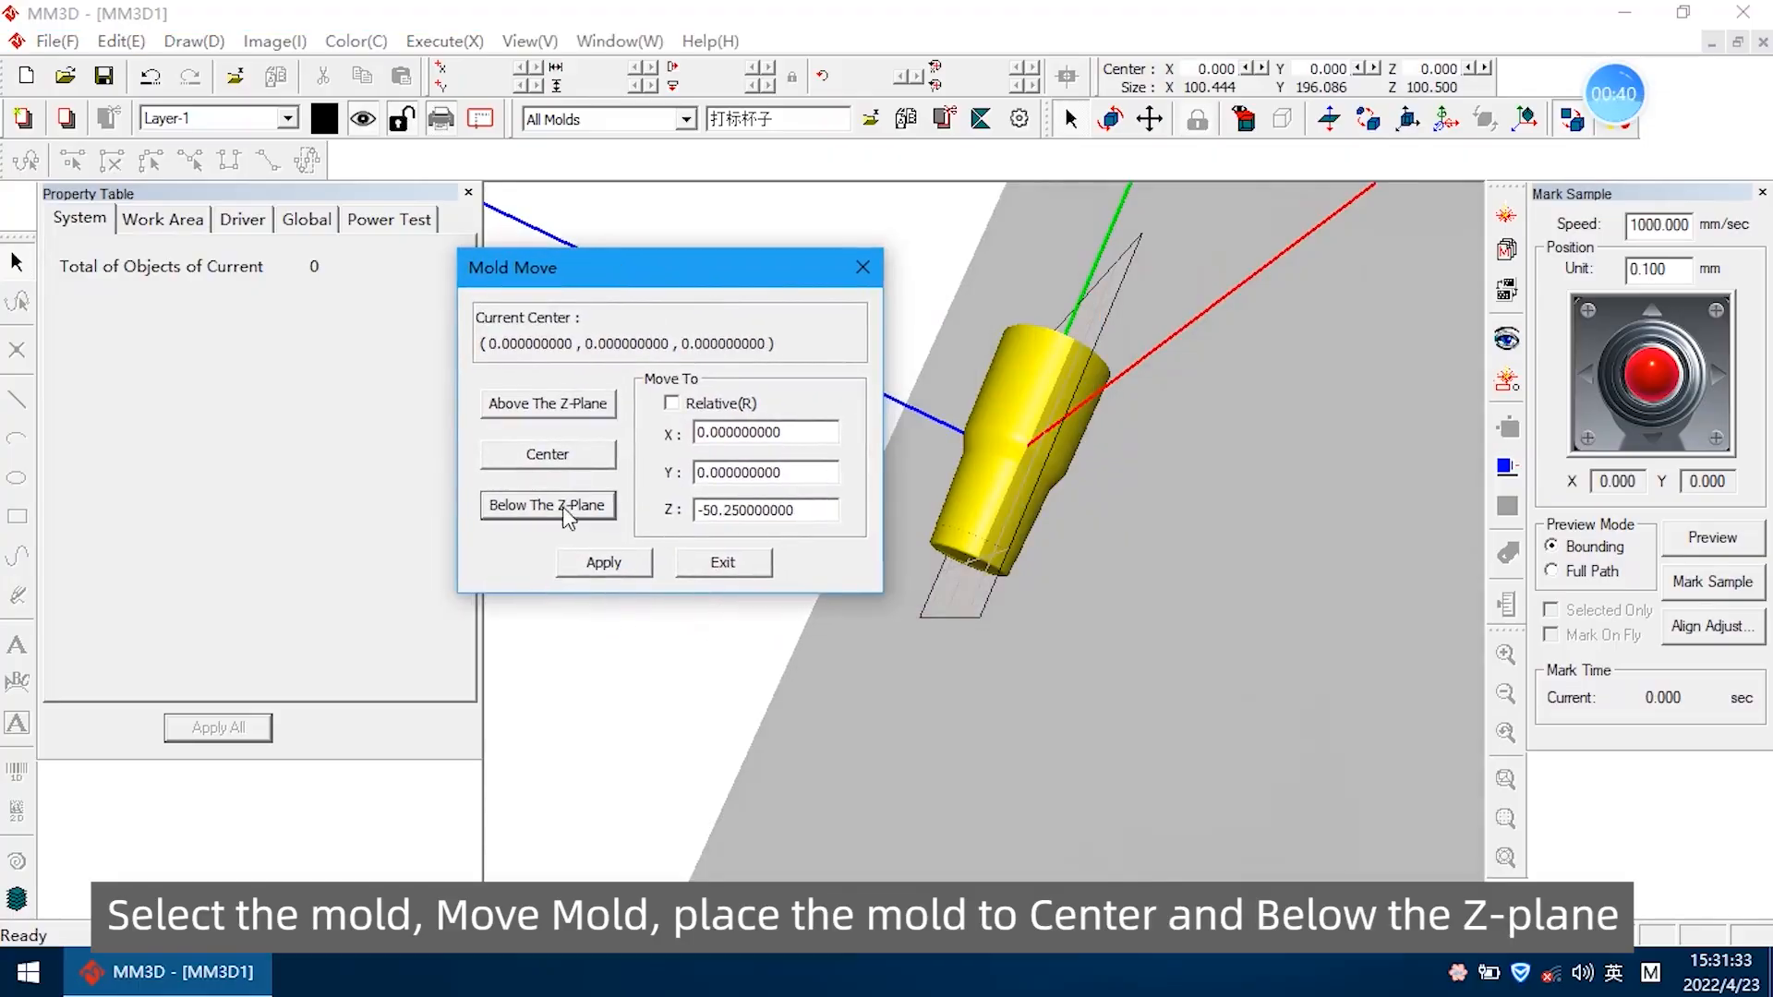
left_click(637, 569)
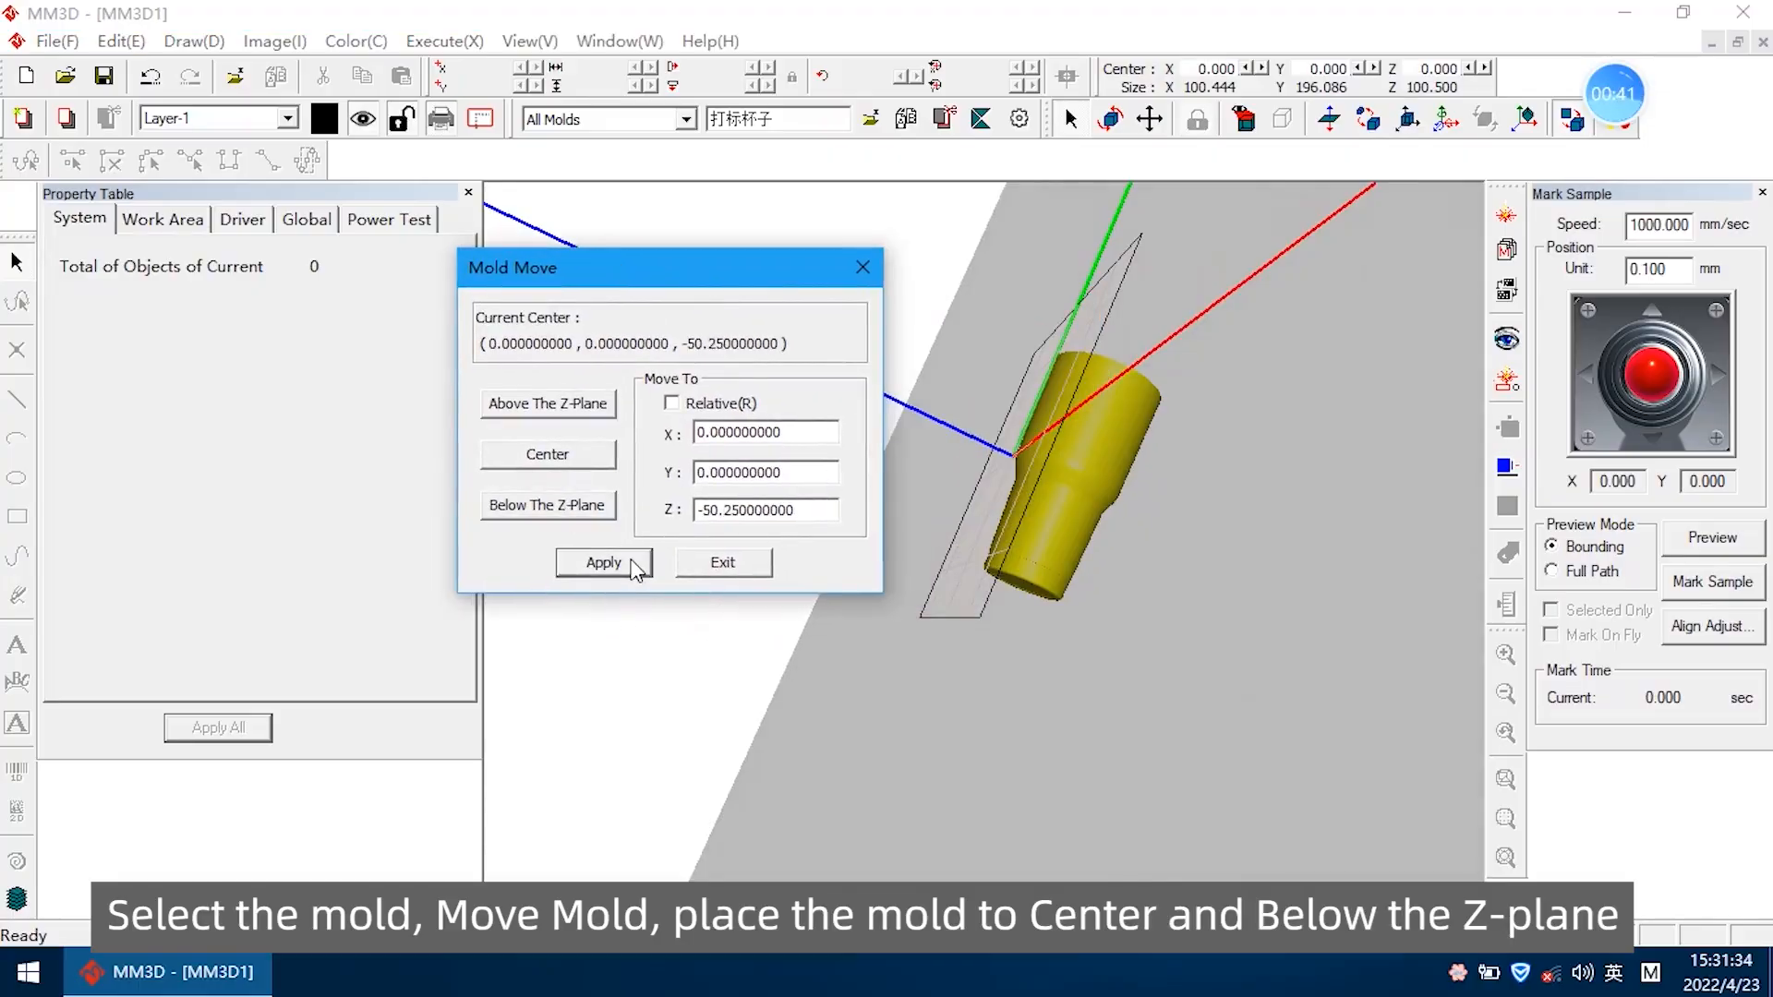
left_click(731, 567)
middle_click_drag(990, 439, 1274, 432)
middle_click_drag(1041, 388, 1233, 434)
scroll(1065, 431, "up", 5)
middle_click_drag(1097, 465, 1026, 366)
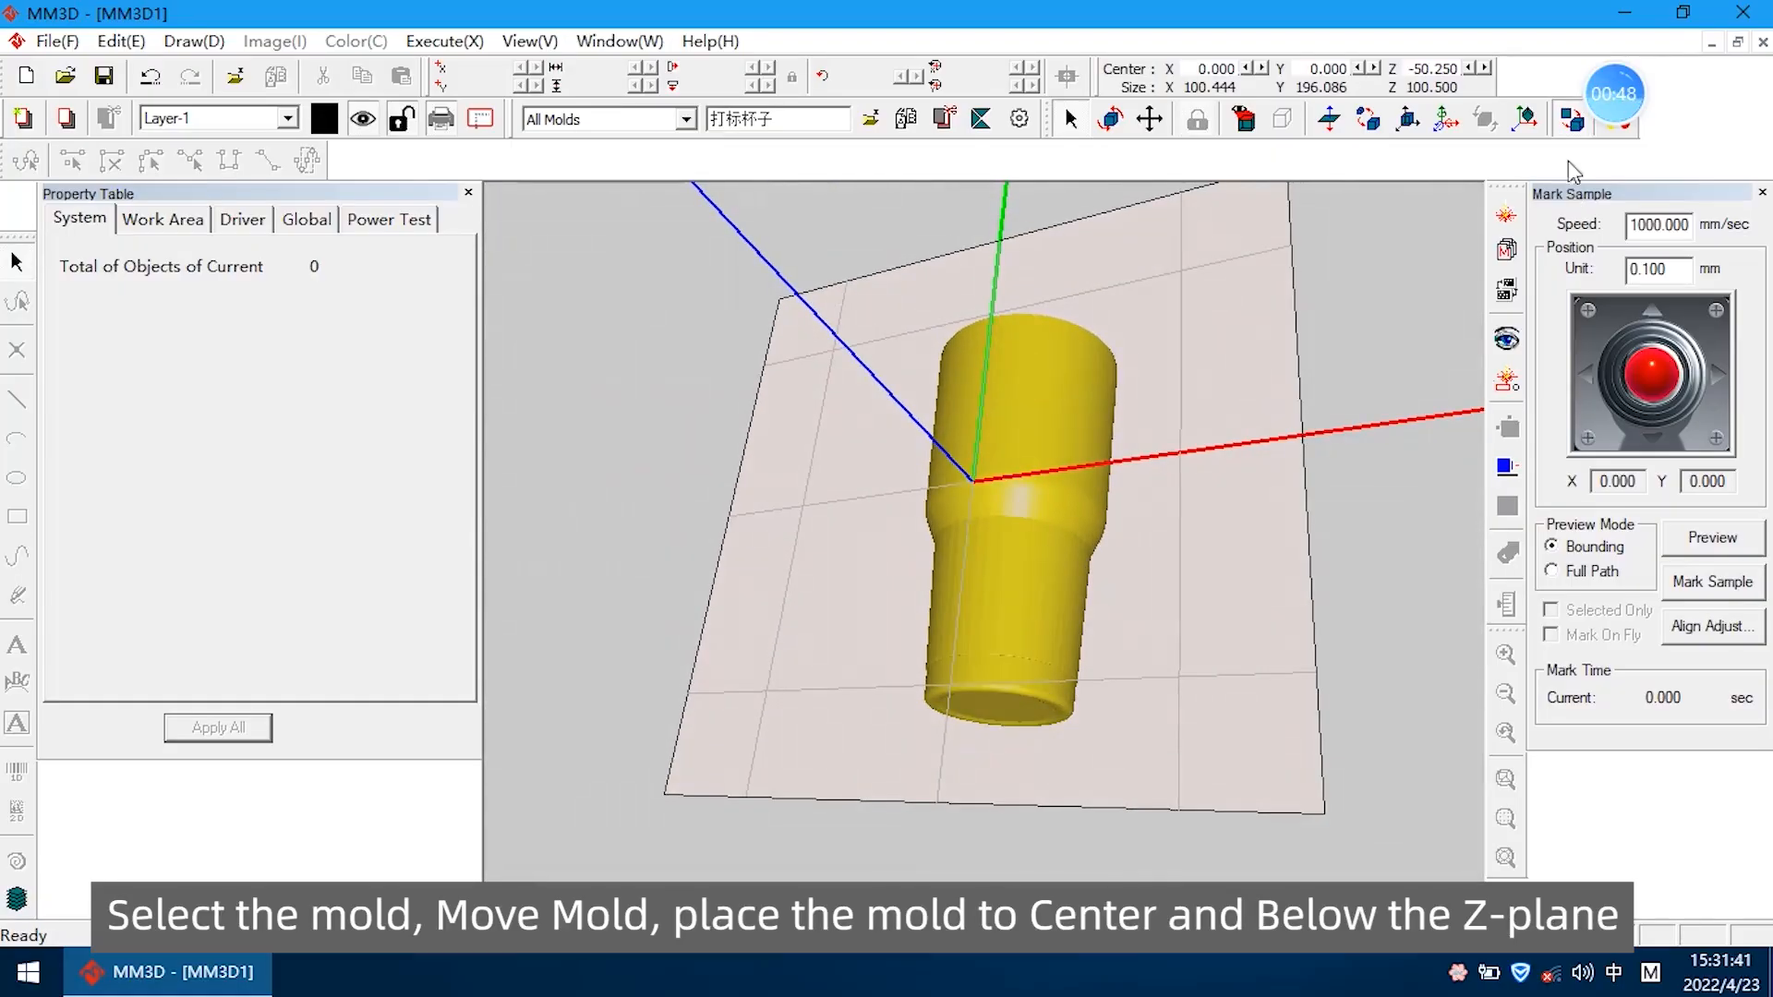
In the 2D view, import the arrow graphic 箭头.ai and shorten it from its lower end to about 80 mm high
left_click(1571, 120)
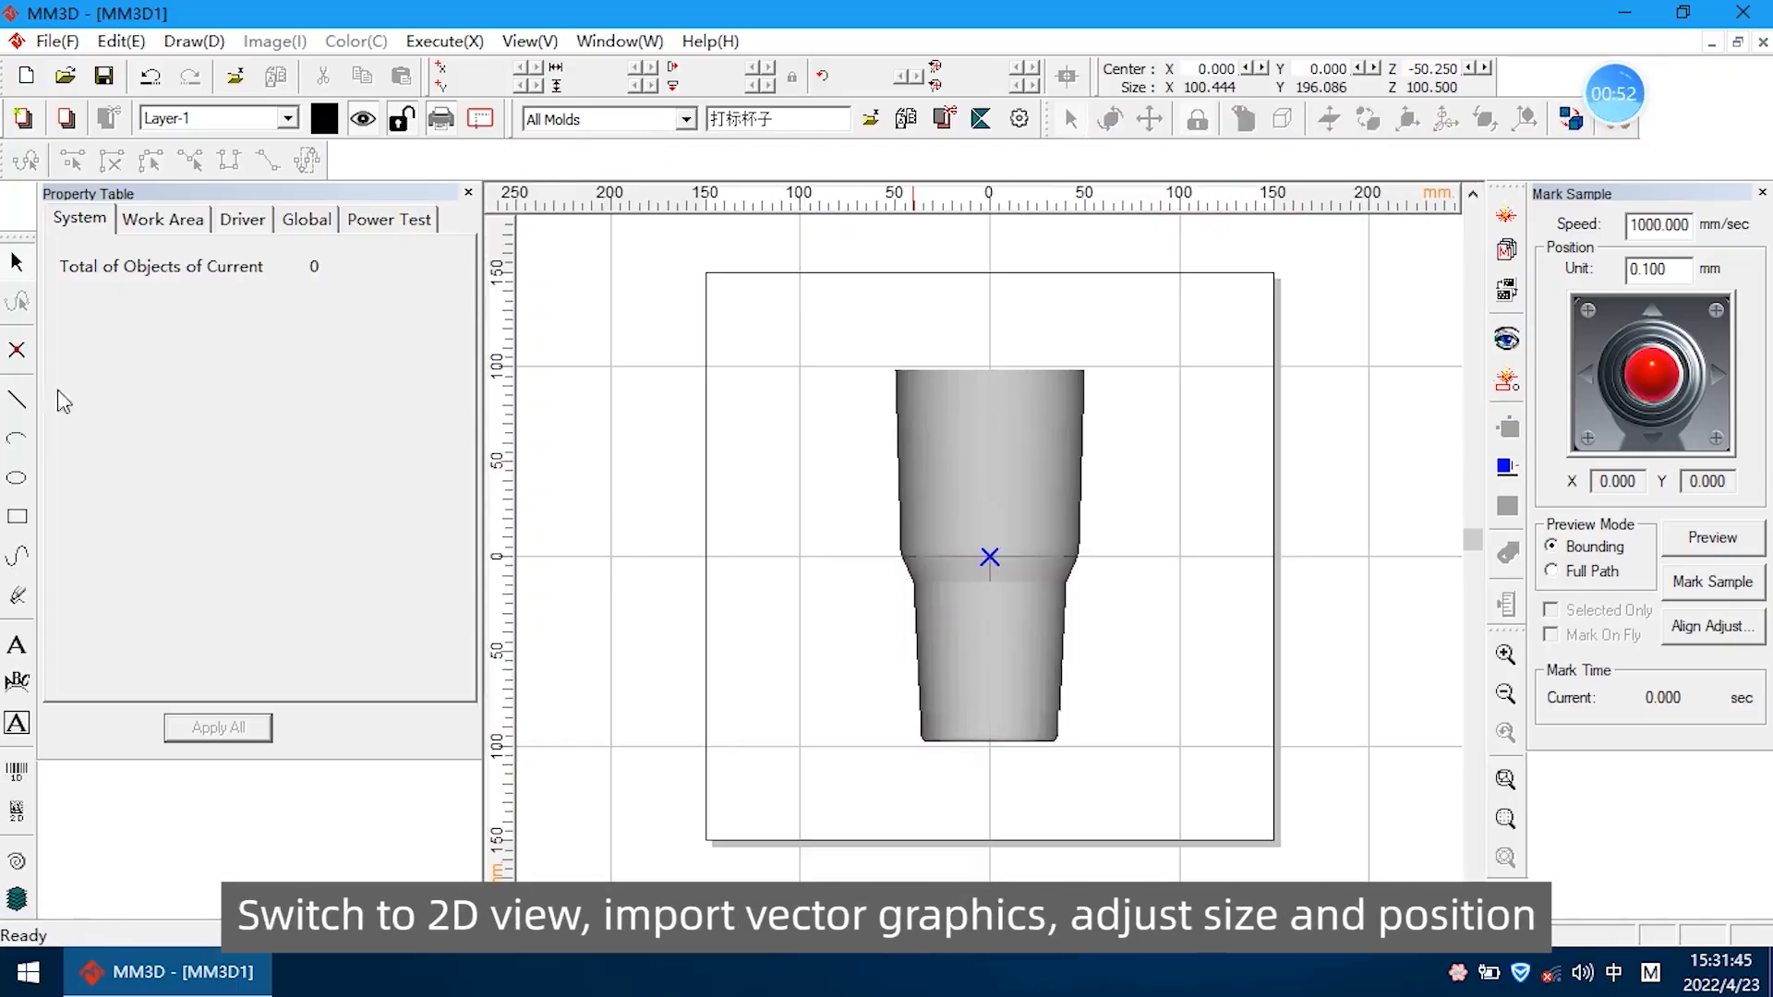
left_click(43, 42)
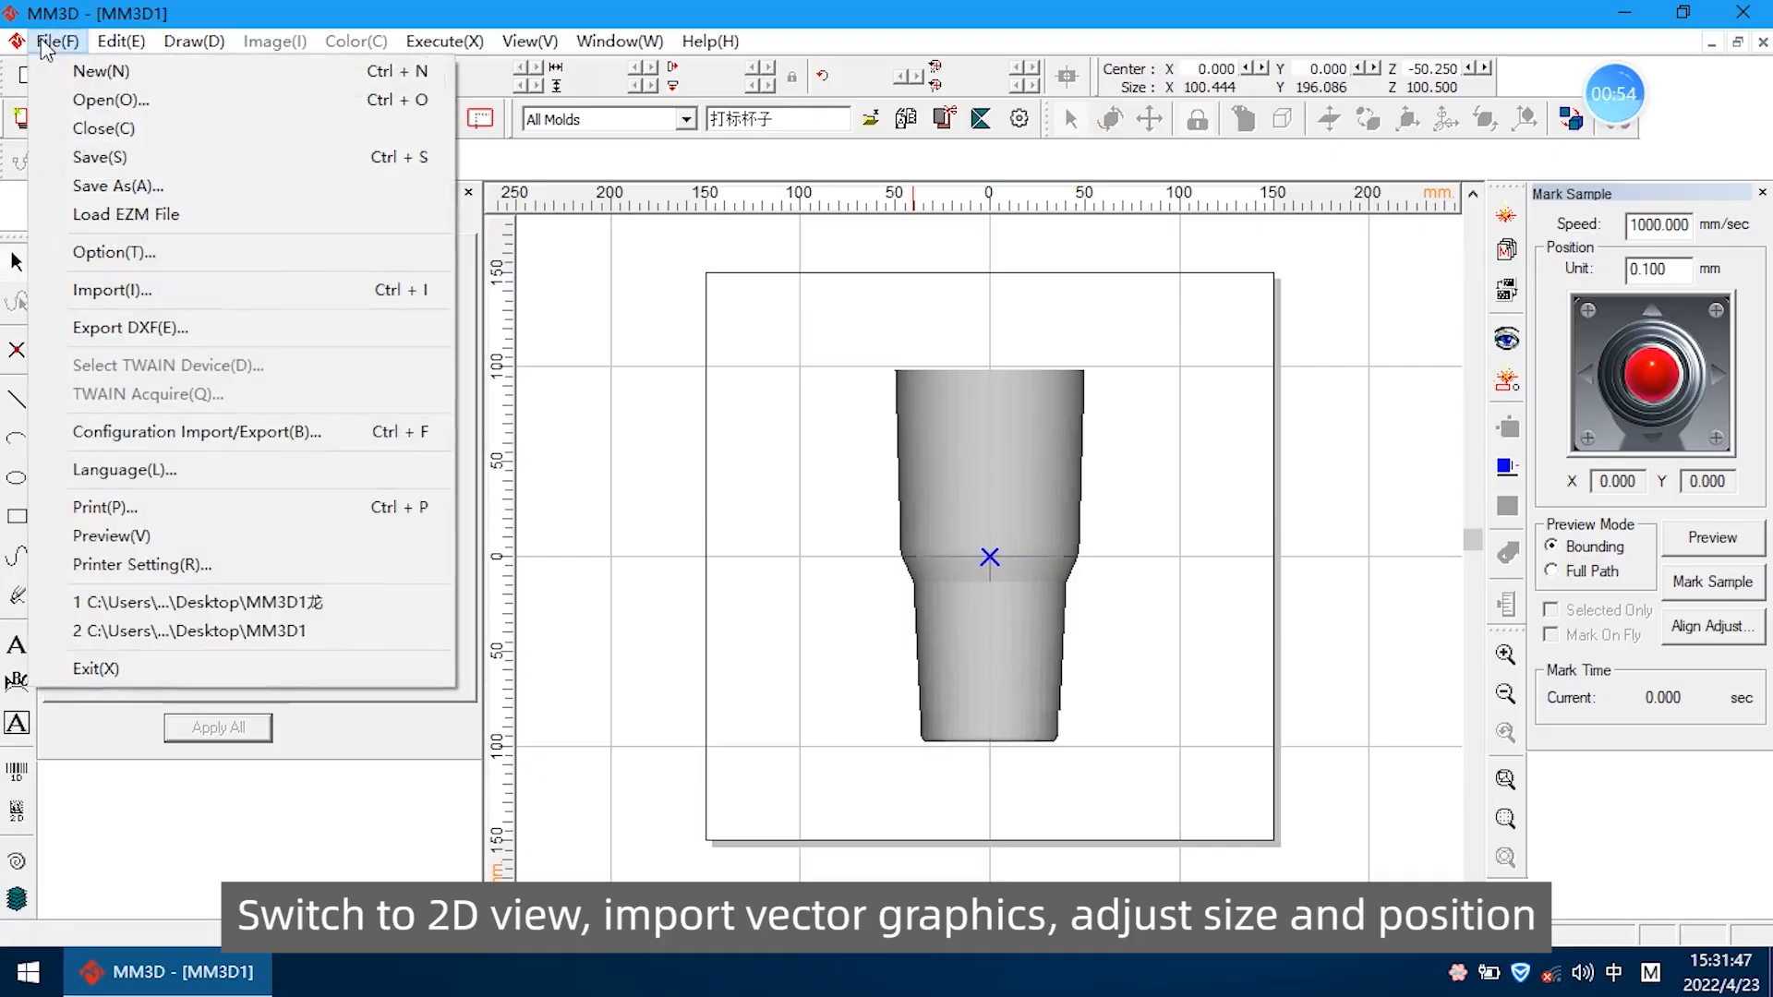
left_click(125, 292)
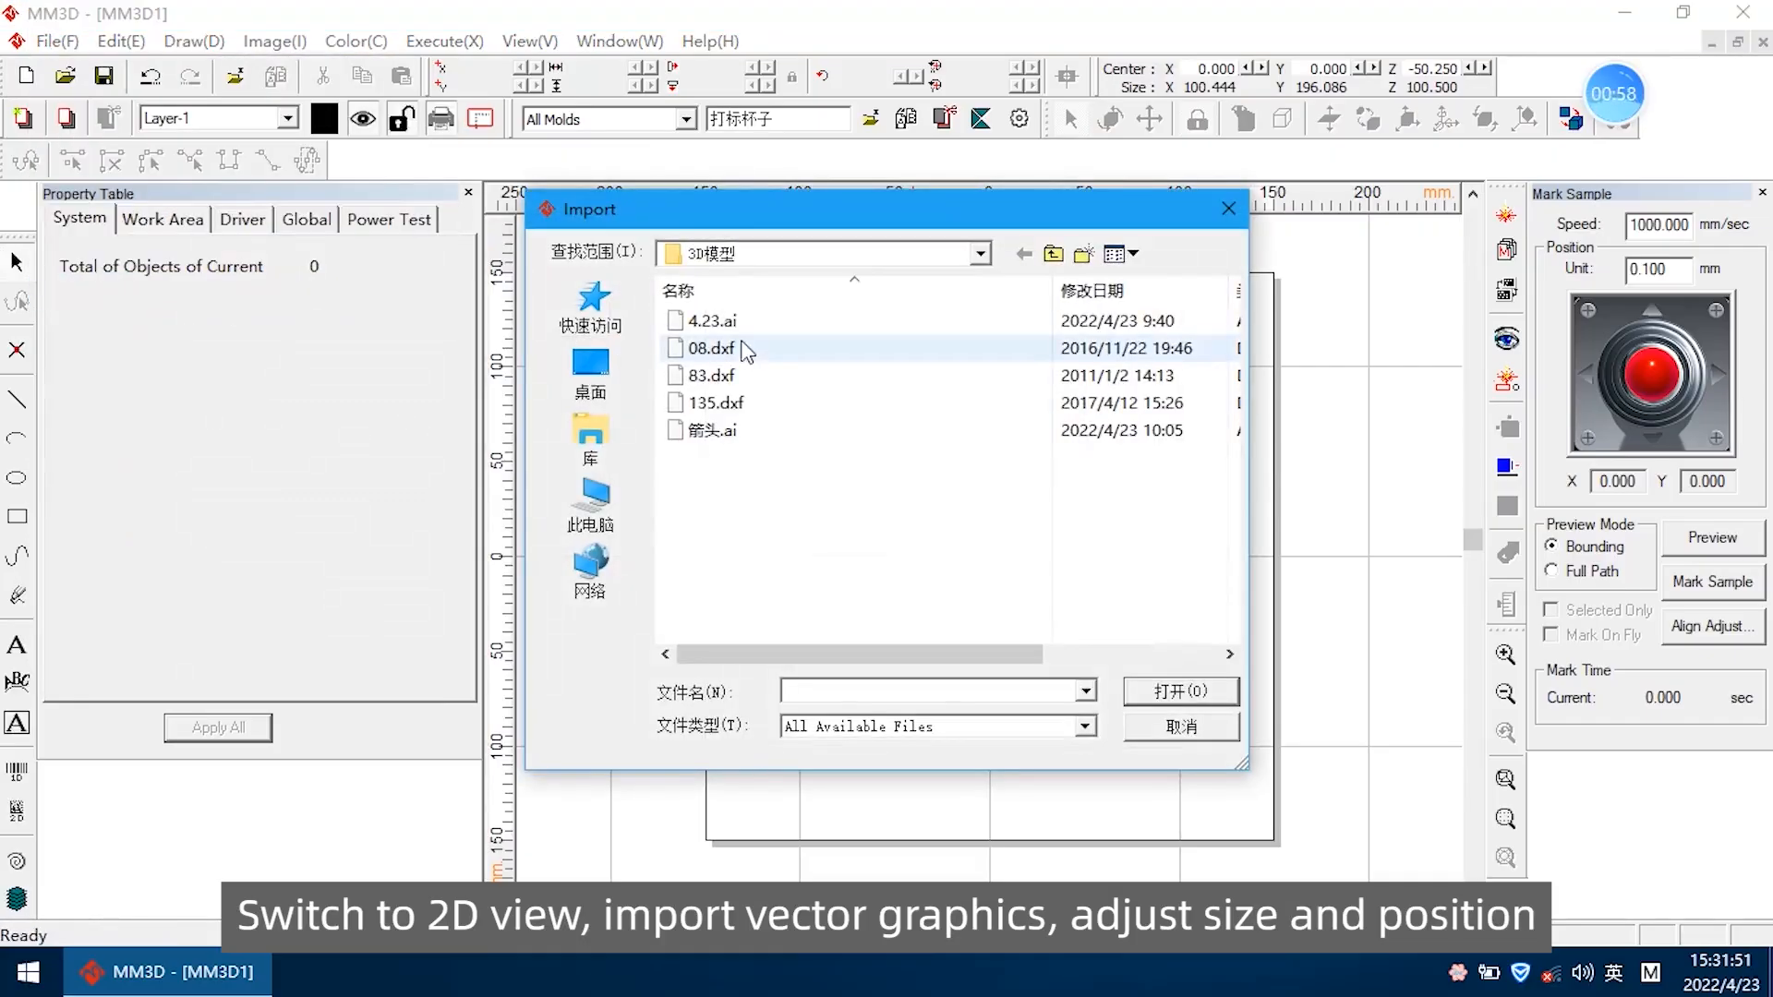
left_click(753, 434)
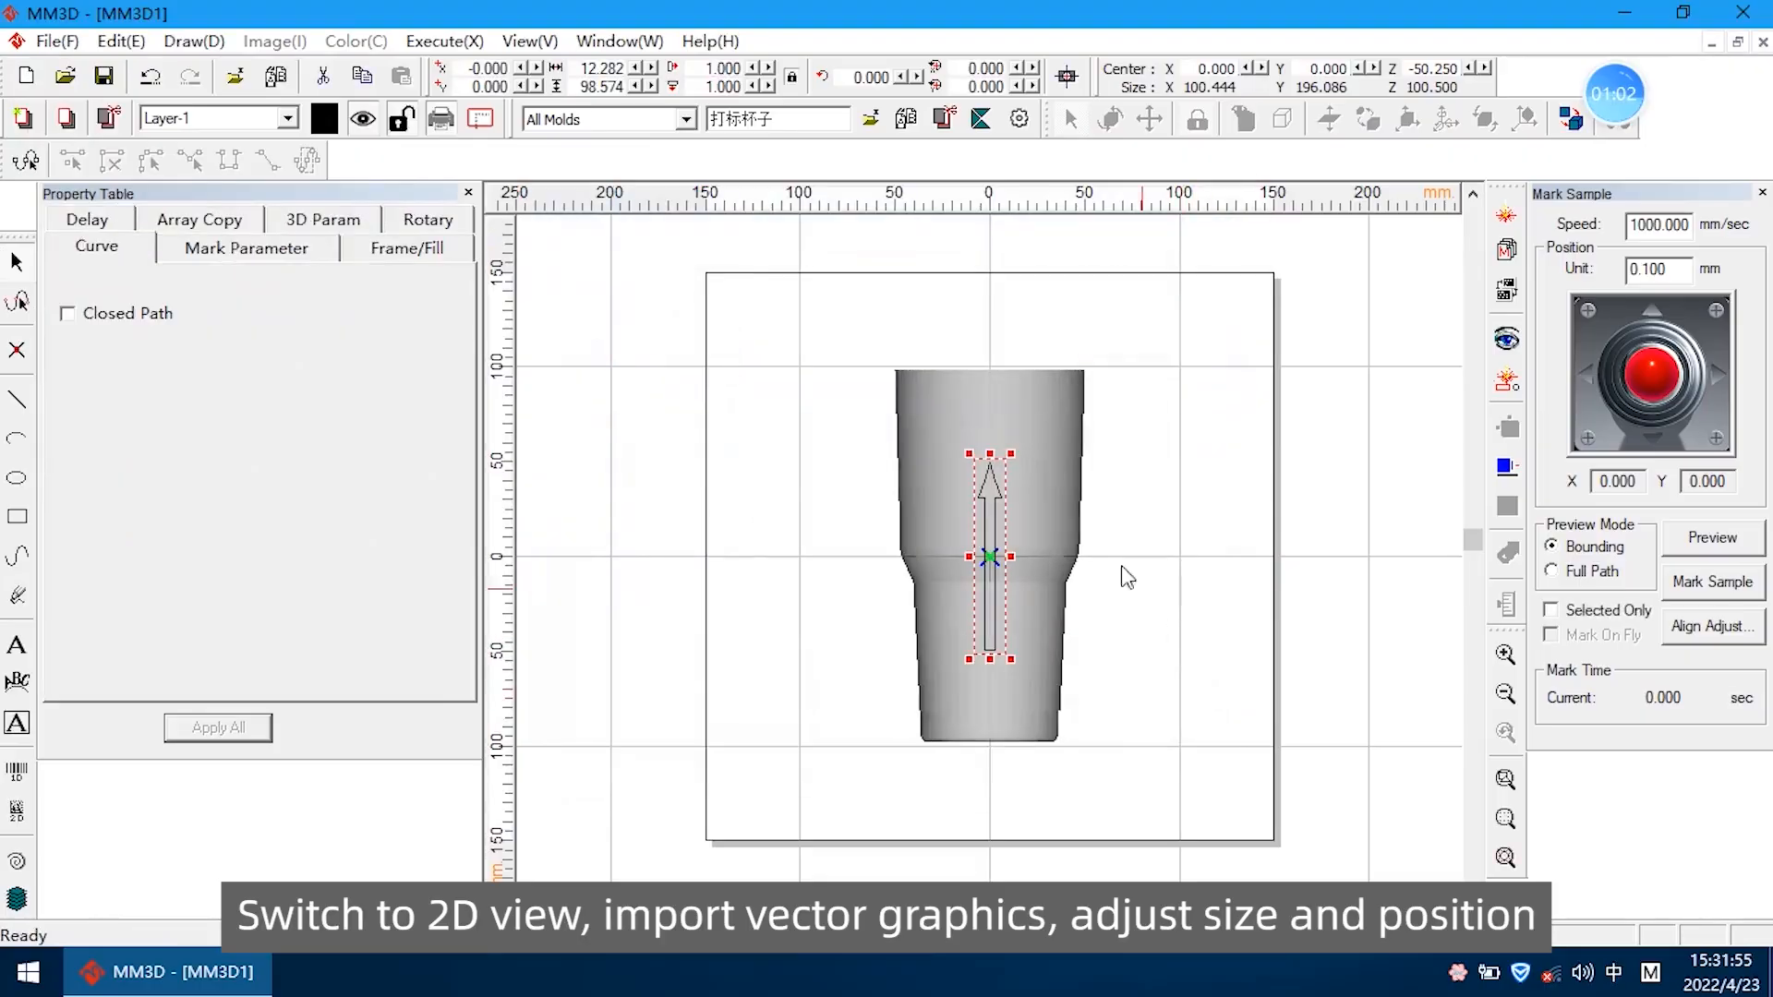
scroll(1043, 558, "up", 1)
left_click_drag(971, 679, 971, 635)
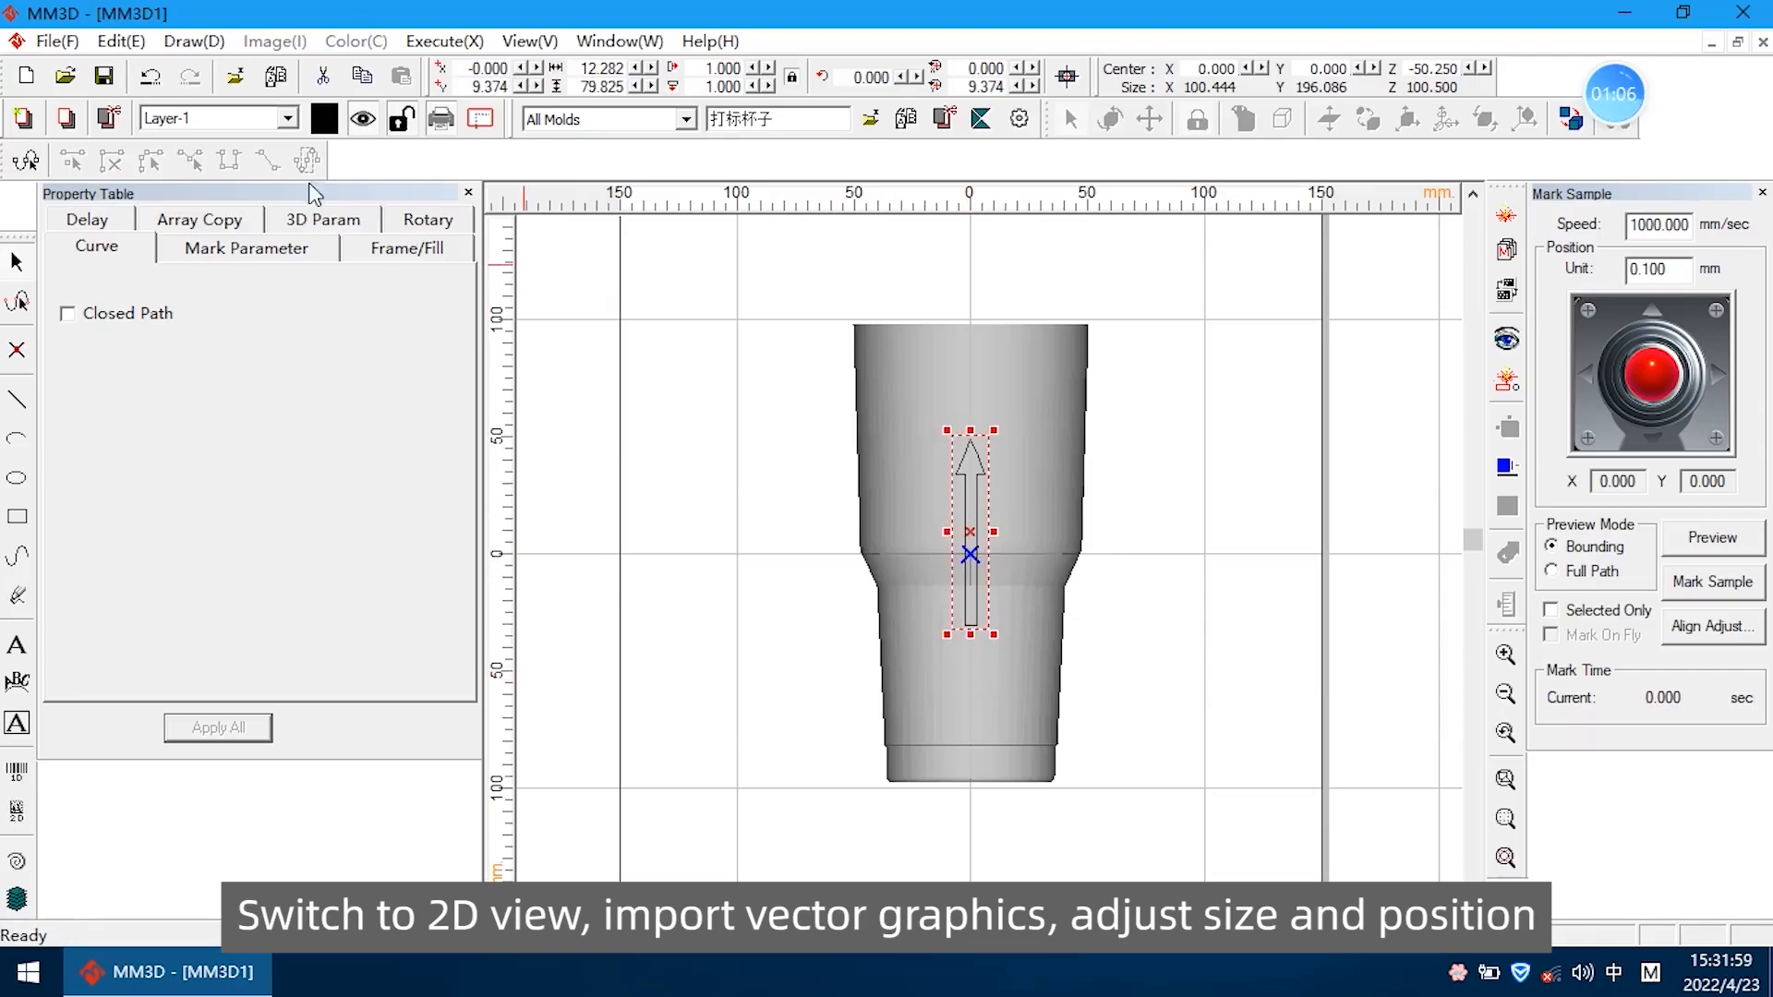
Import 08.dxf as converted graphic objects, centered at a scale of 1
left_click(57, 41)
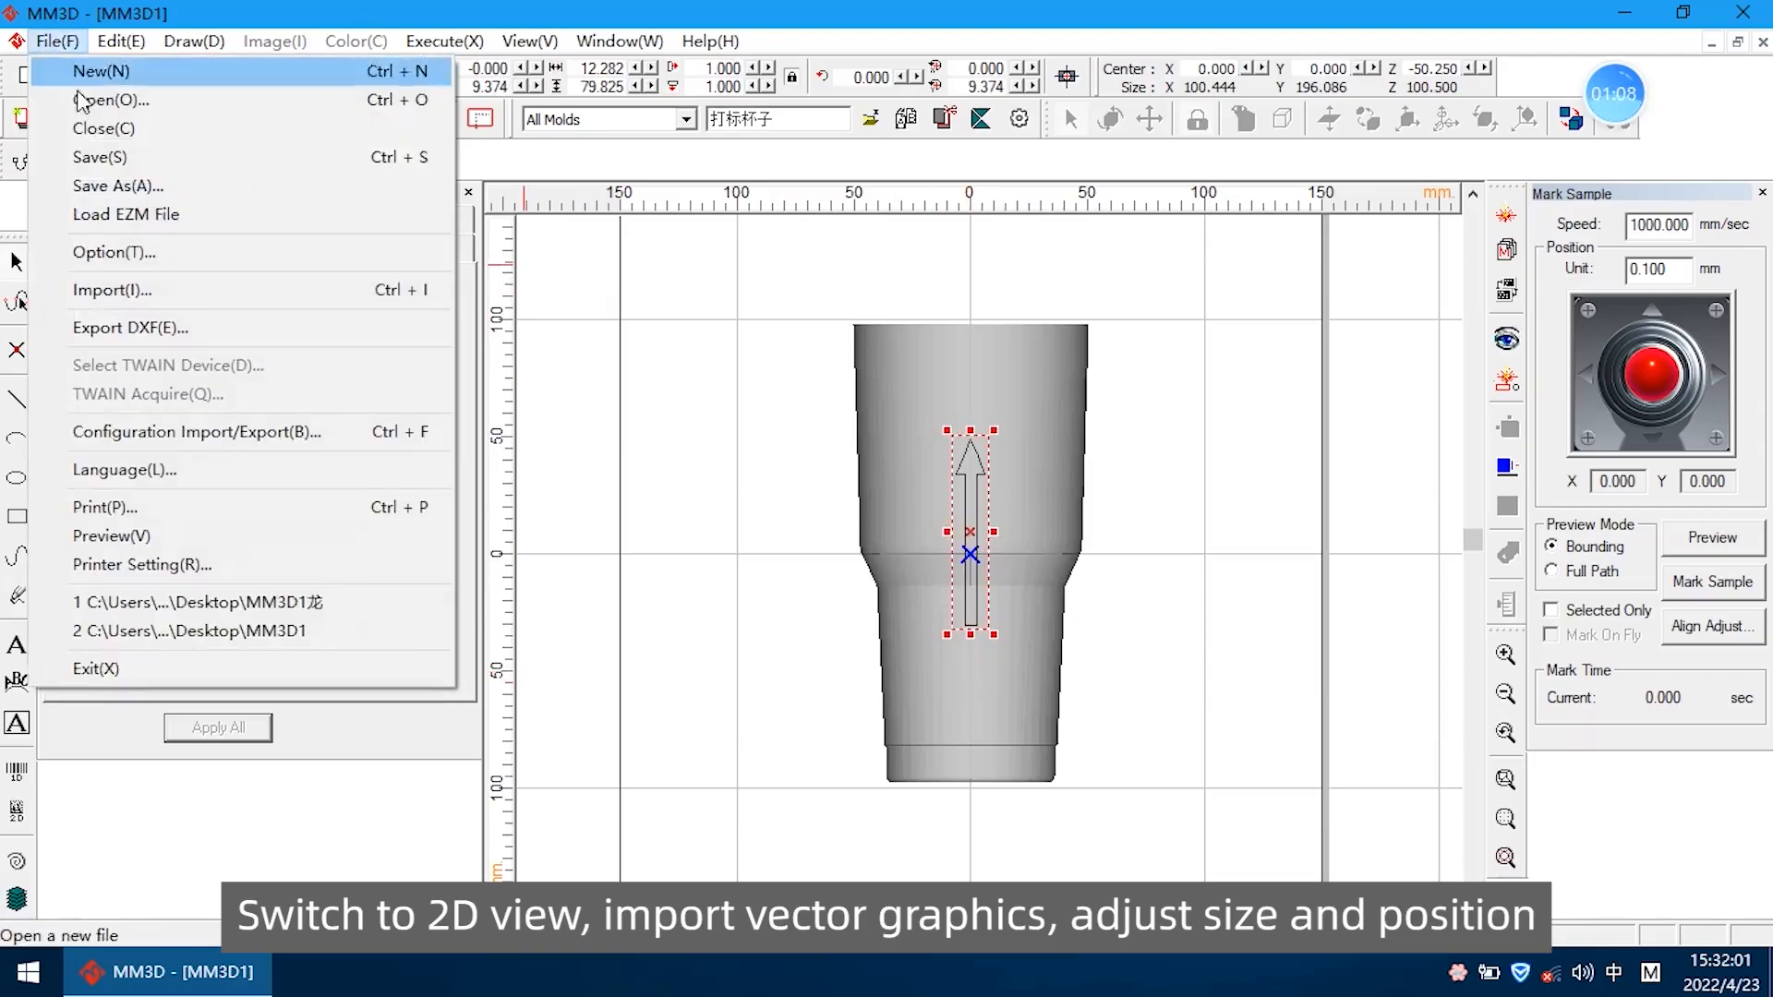
left_click(151, 290)
left_click_drag(809, 234, 403, 96)
left_click(347, 234)
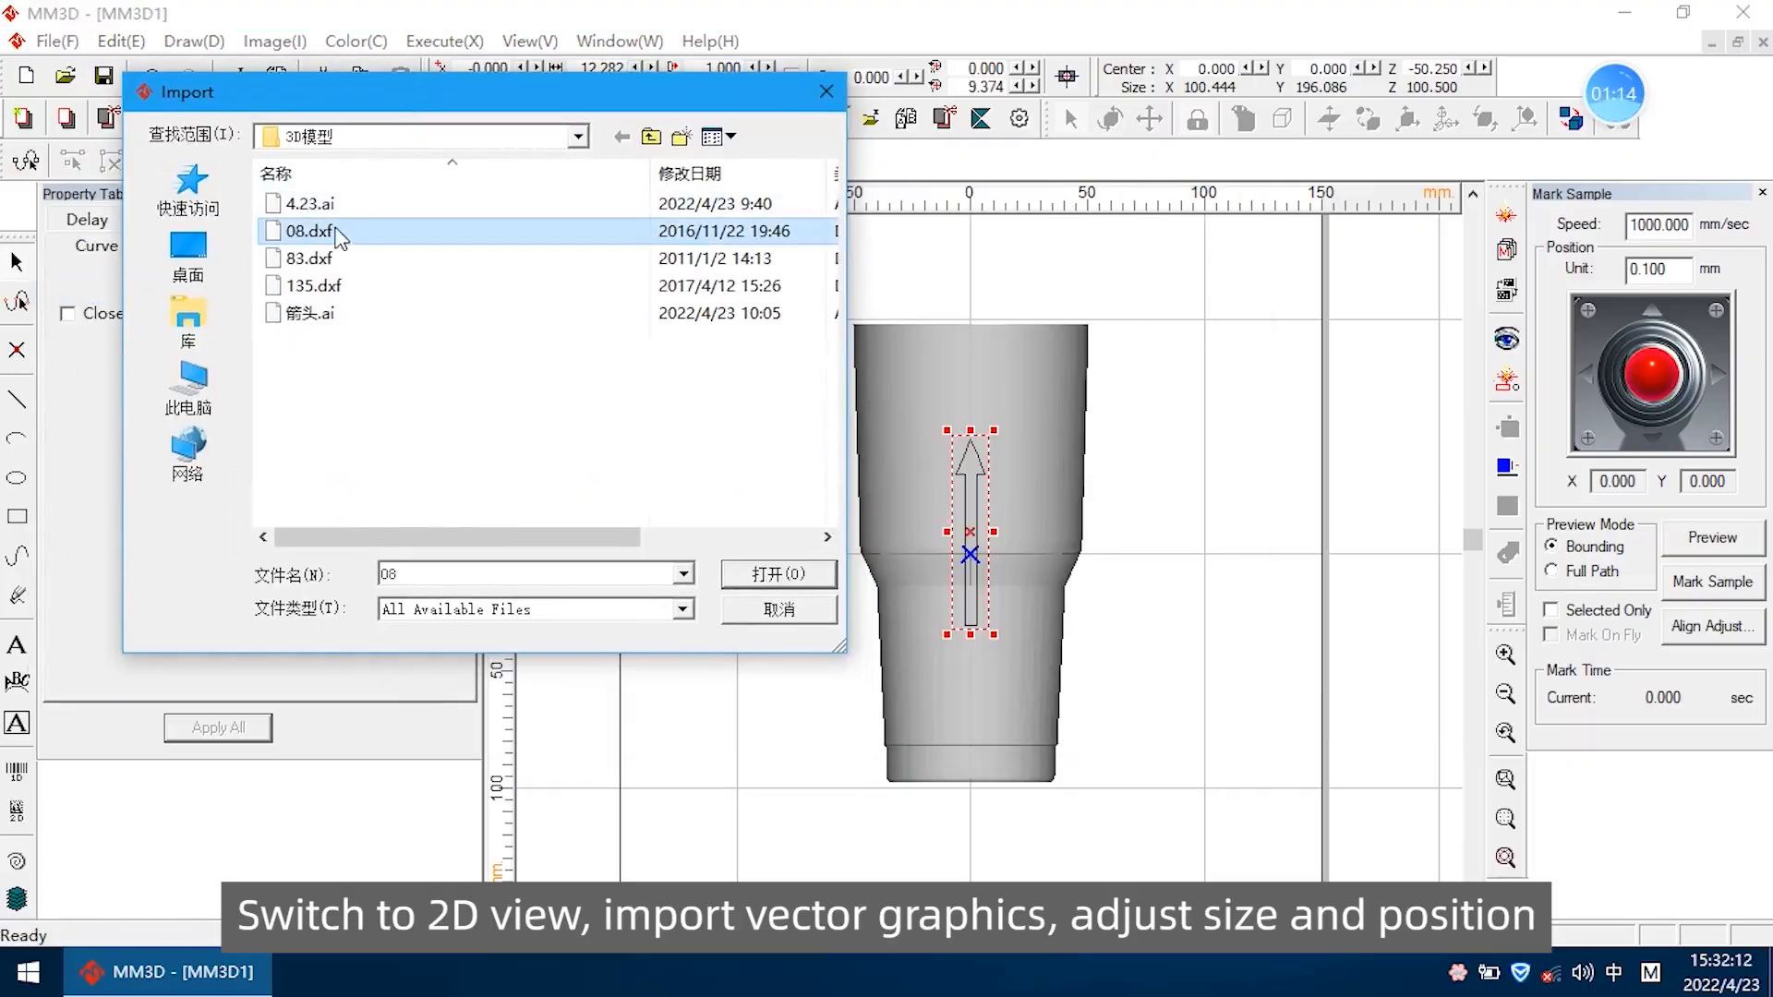
left_click(774, 574)
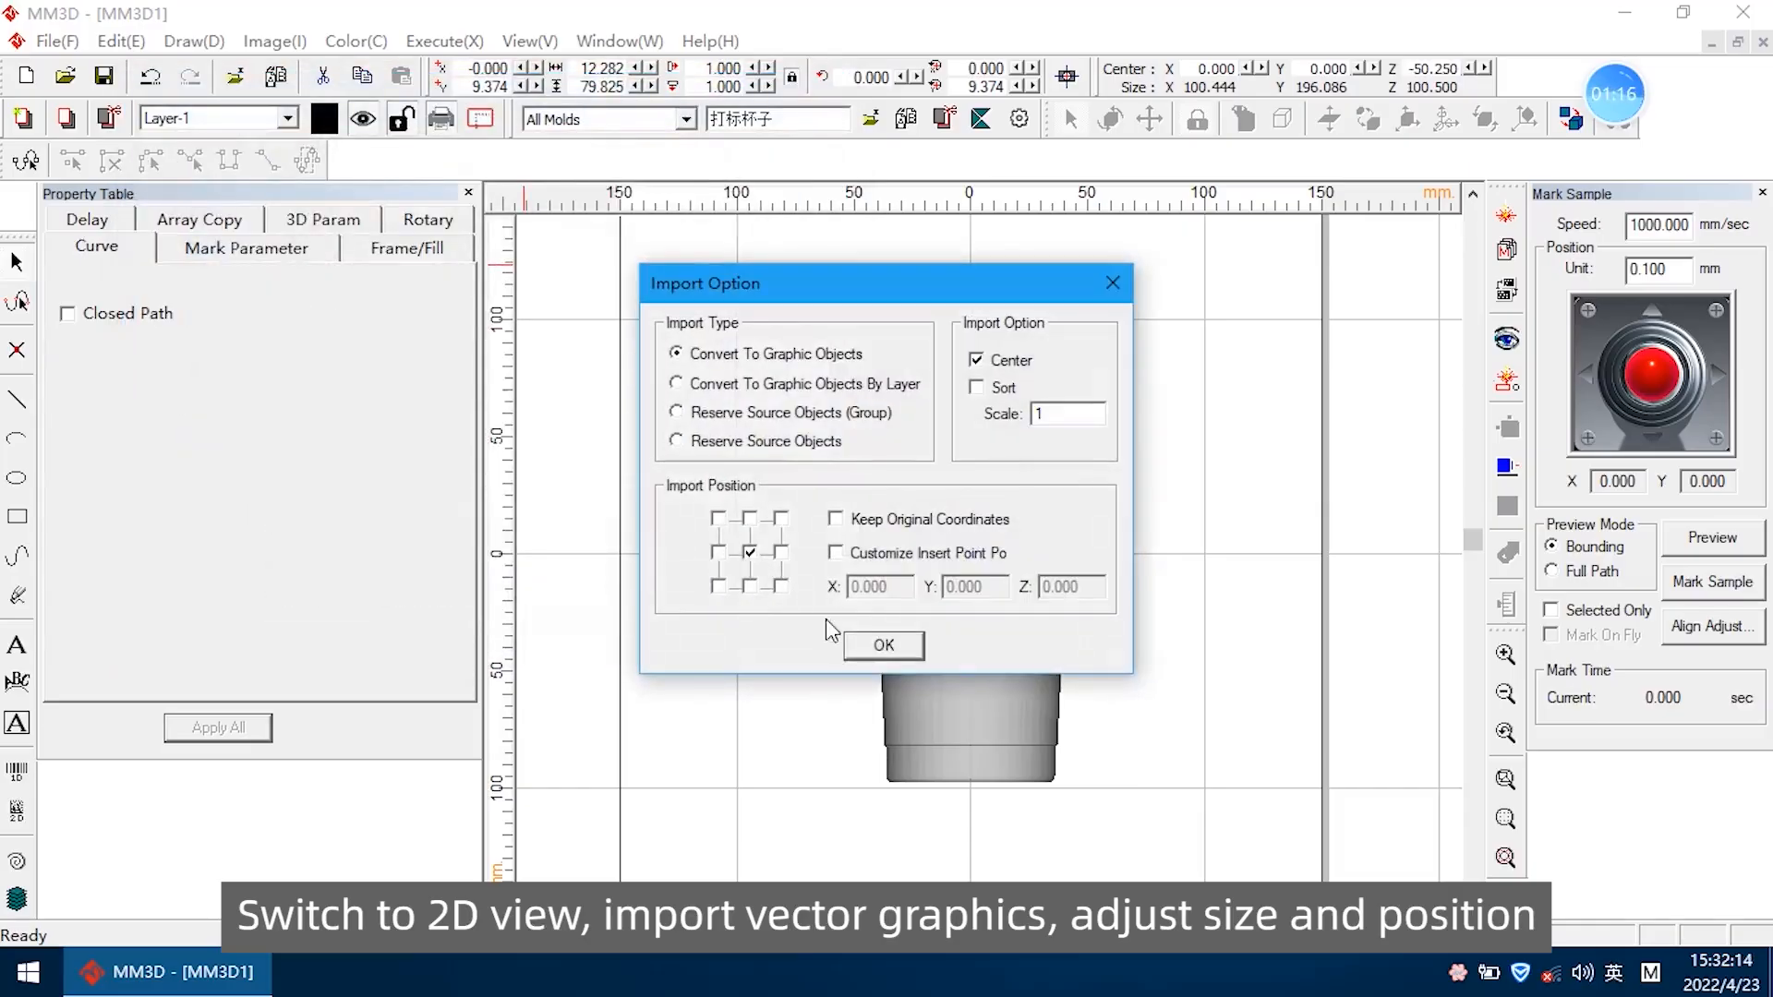
left_click(882, 645)
Set the dragon graphic's width to 50 mm and move it down the cup to about Y -51.8
double_click(602, 69)
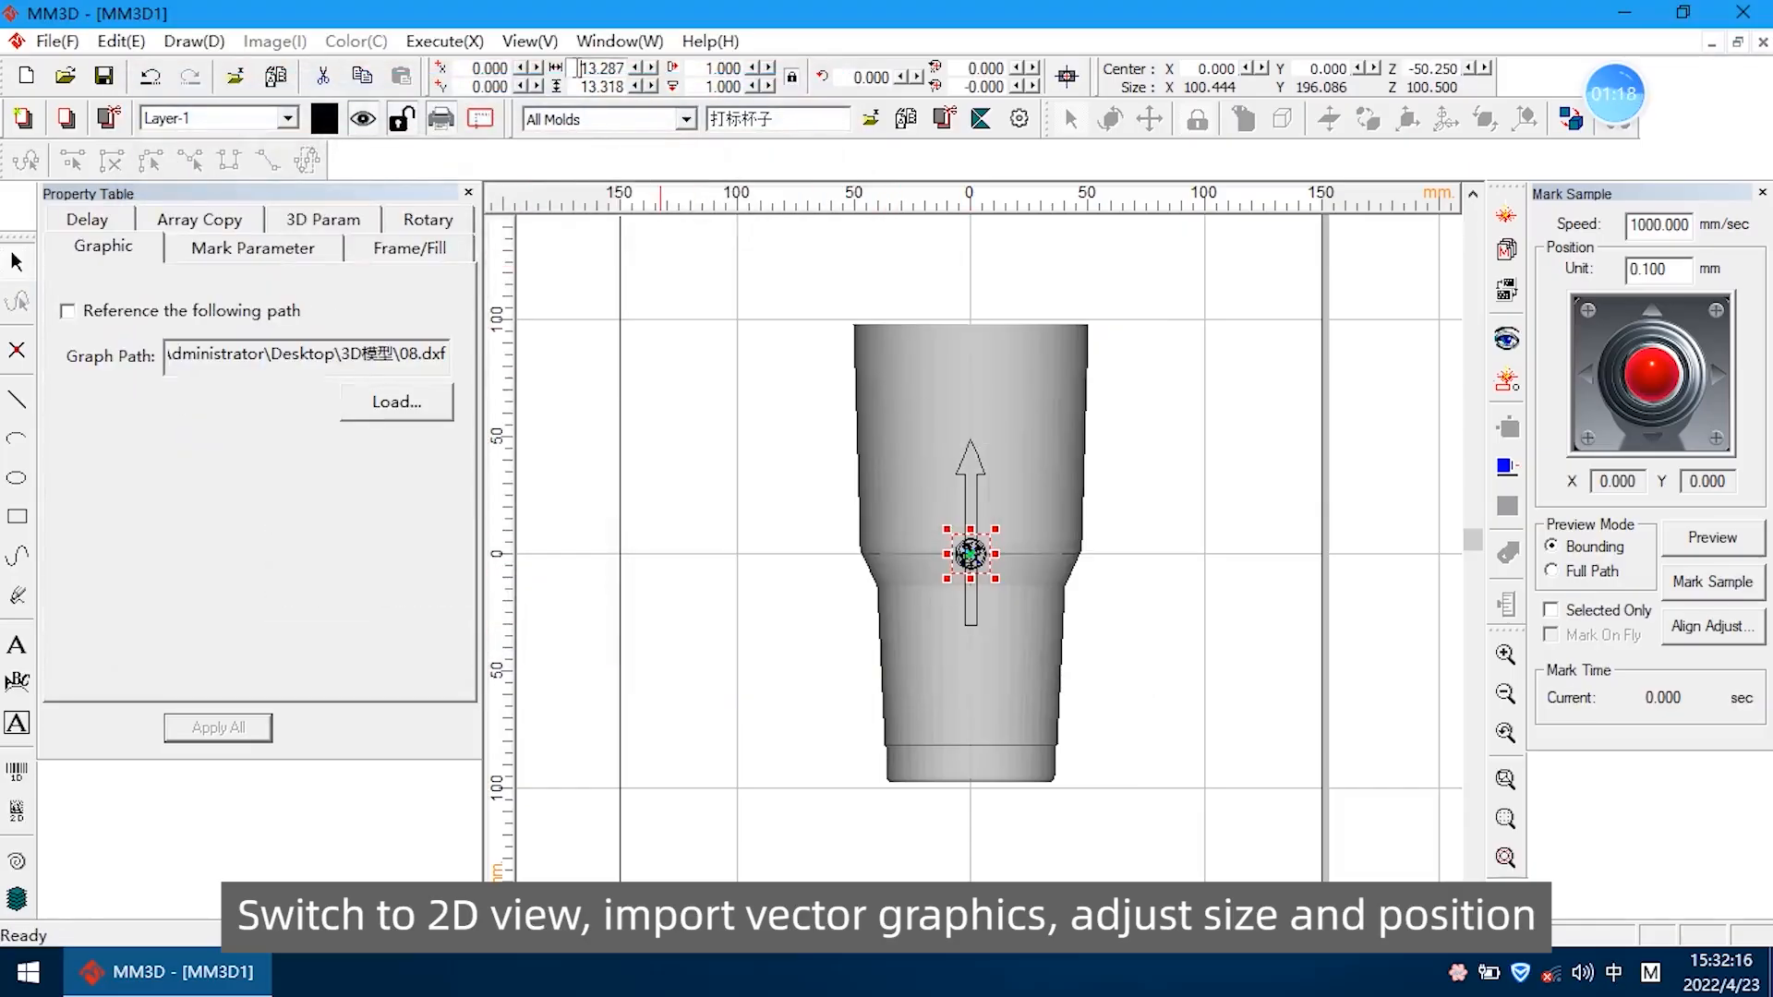
type("50")
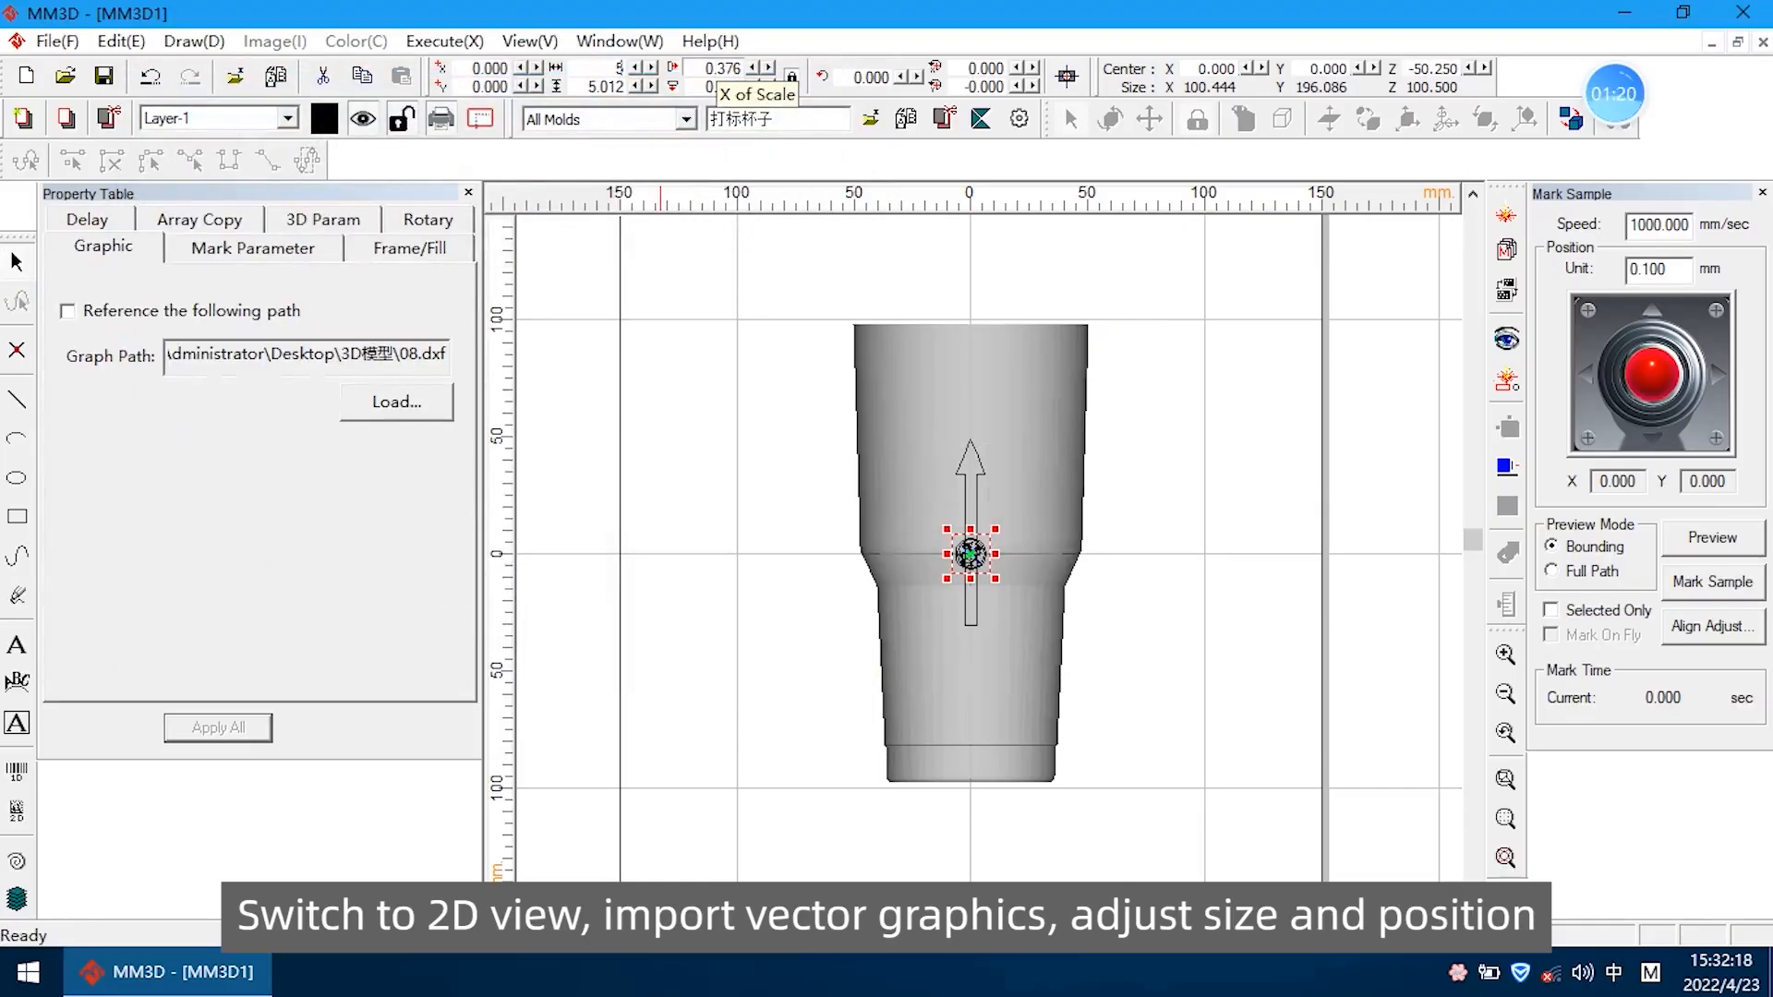
key("Return")
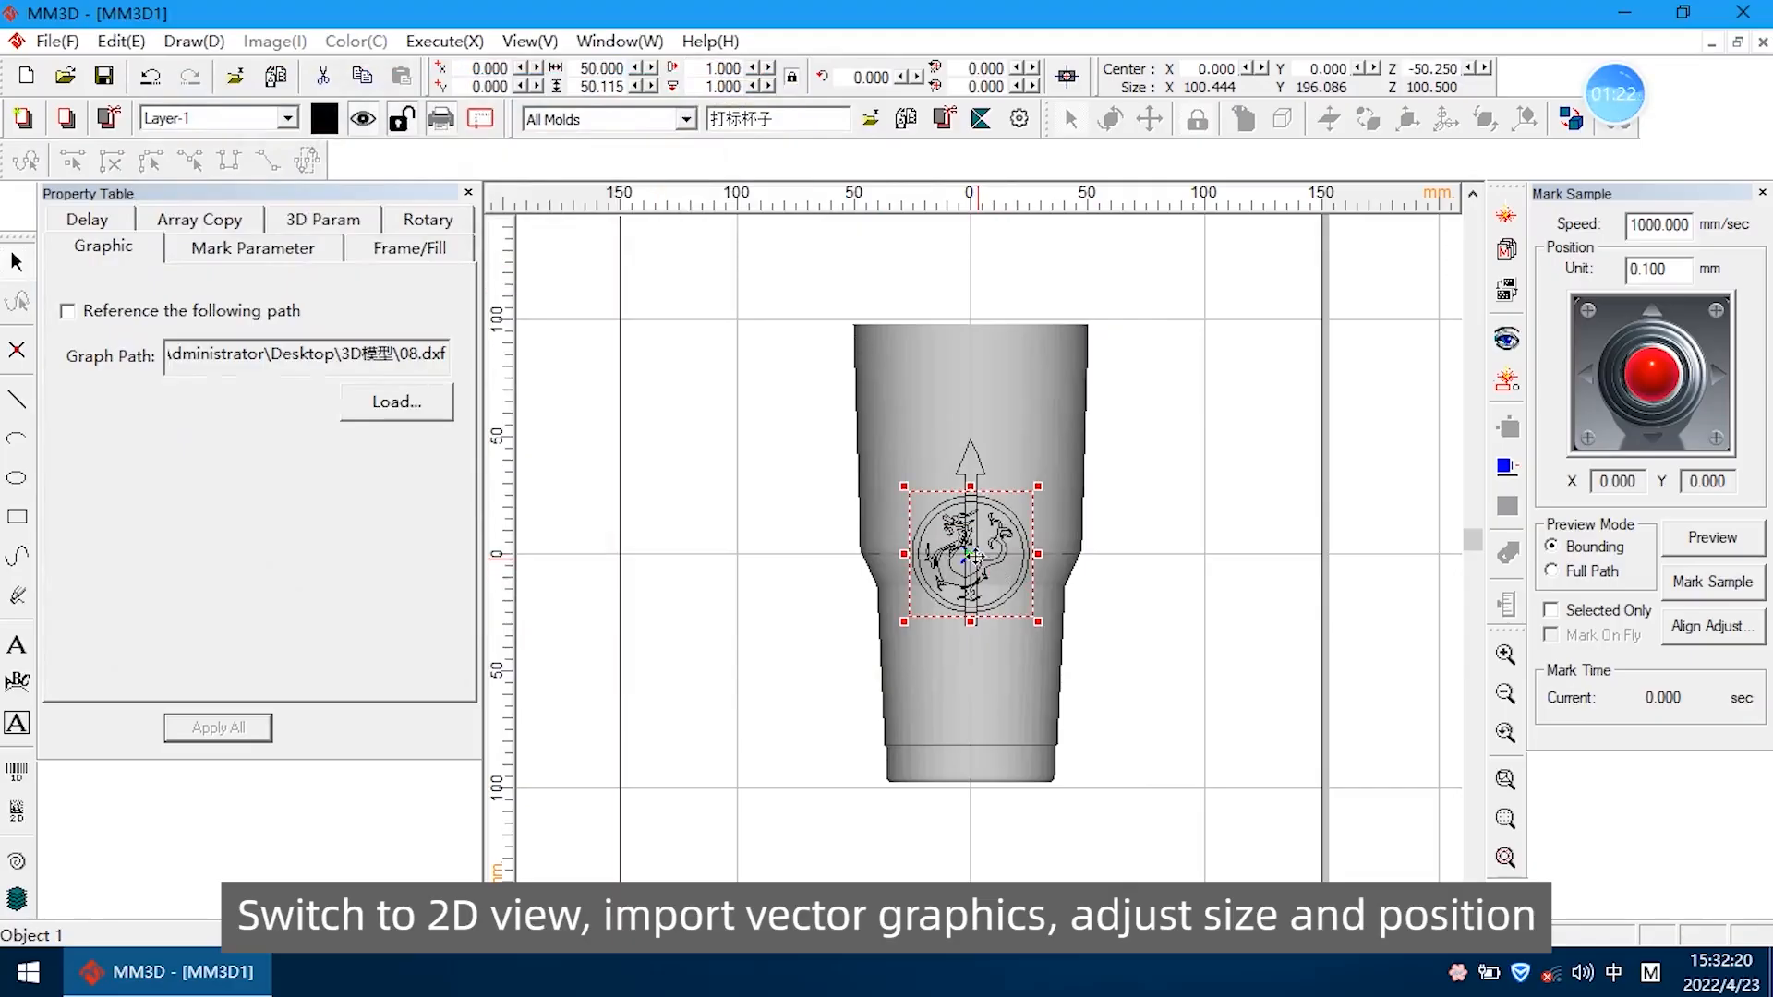
left_click_drag(969, 554, 971, 673)
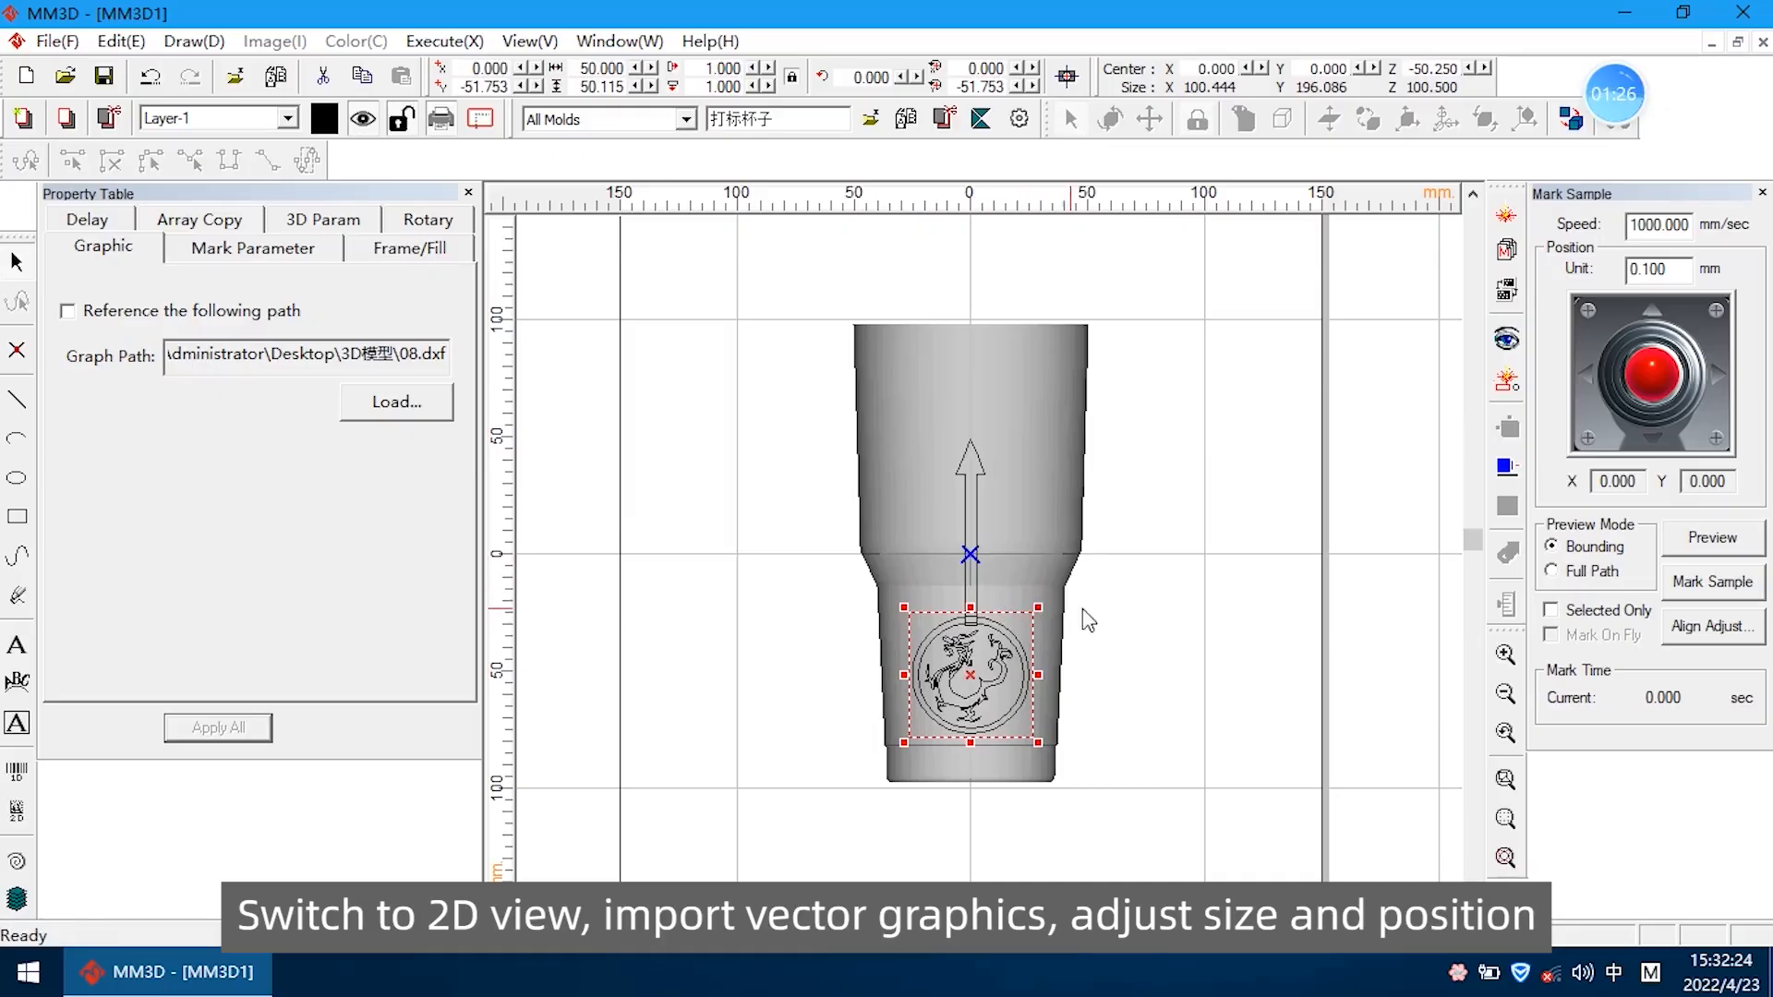
Reduce the dragon graphic's width to 40 mm and nudge it down to about Y -53.8
left_click_drag(578, 70, 647, 82)
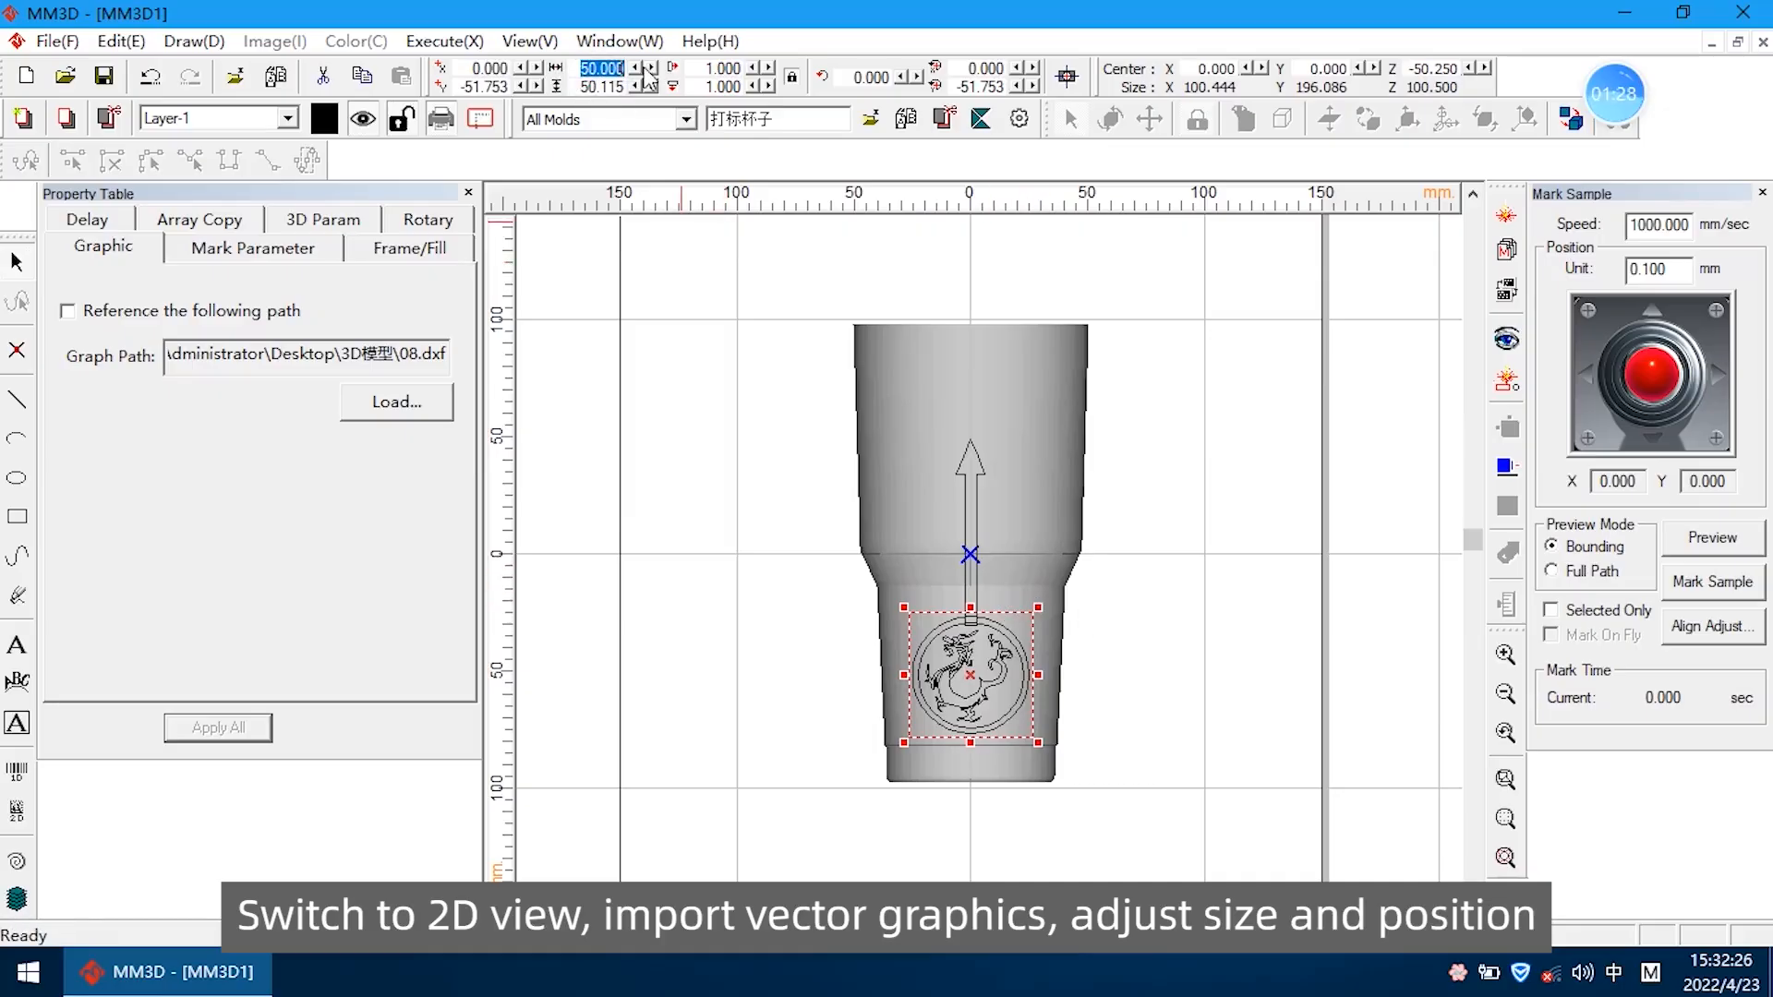
type("40")
key("Return")
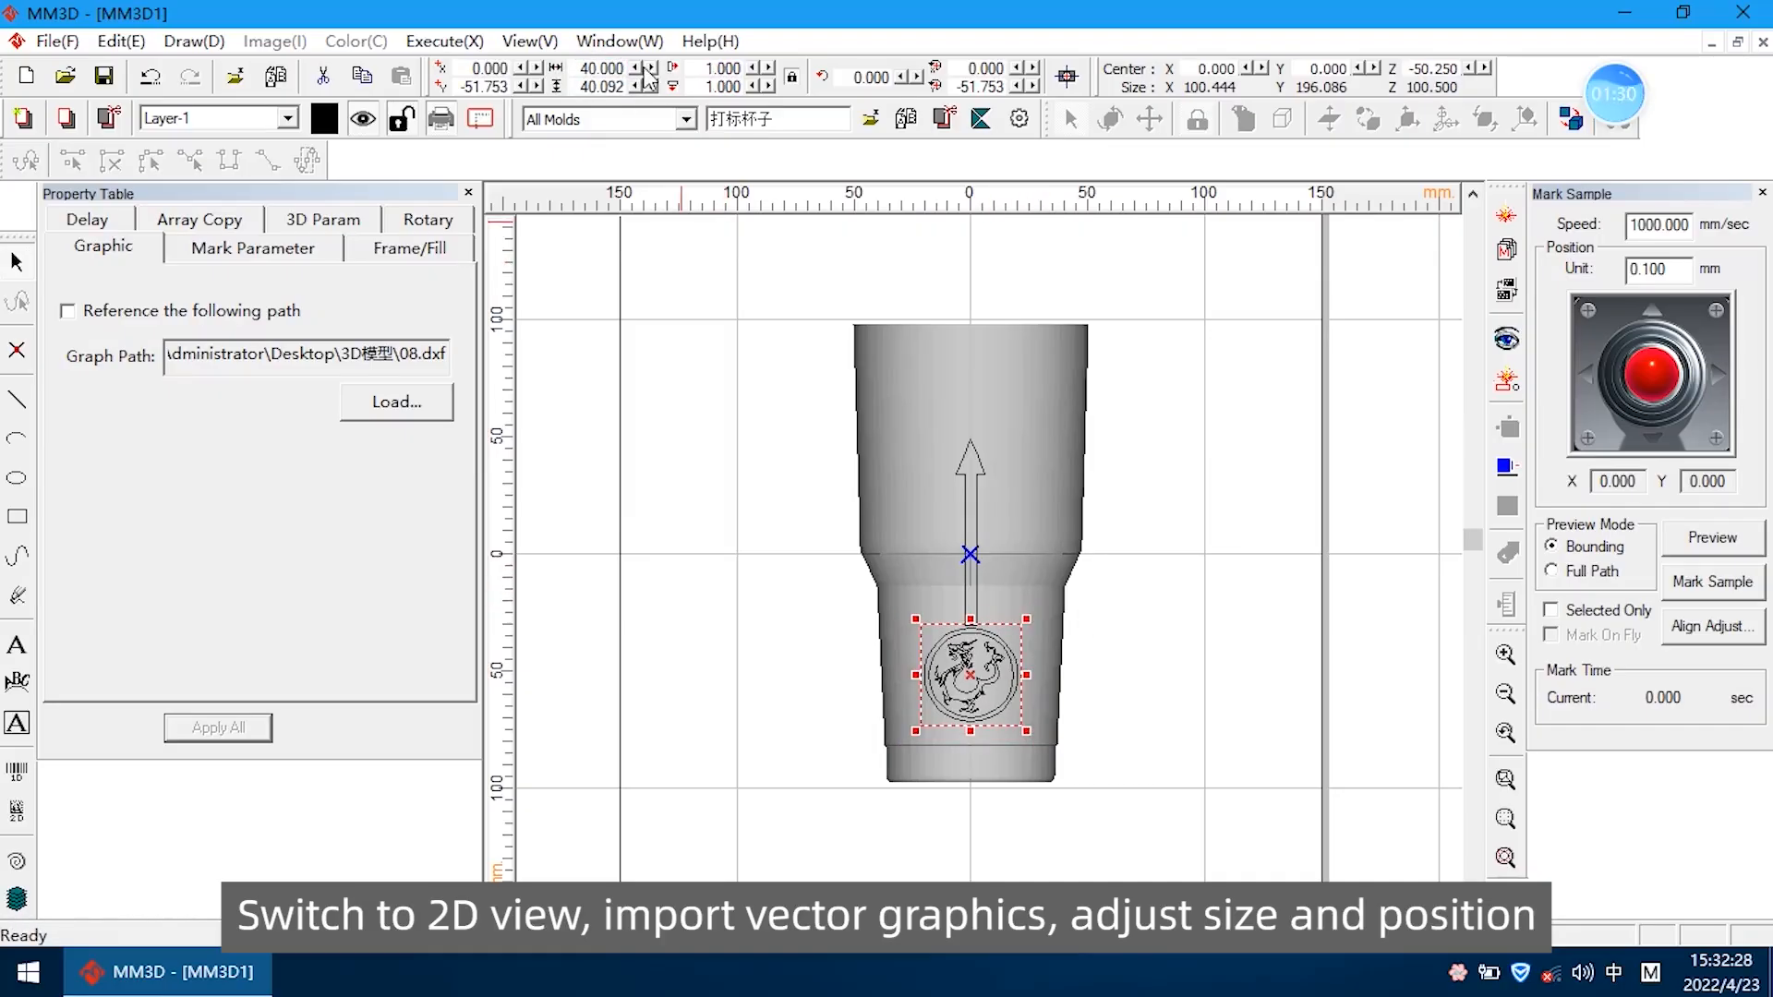
key("Down")
key("Down")
key("Down")
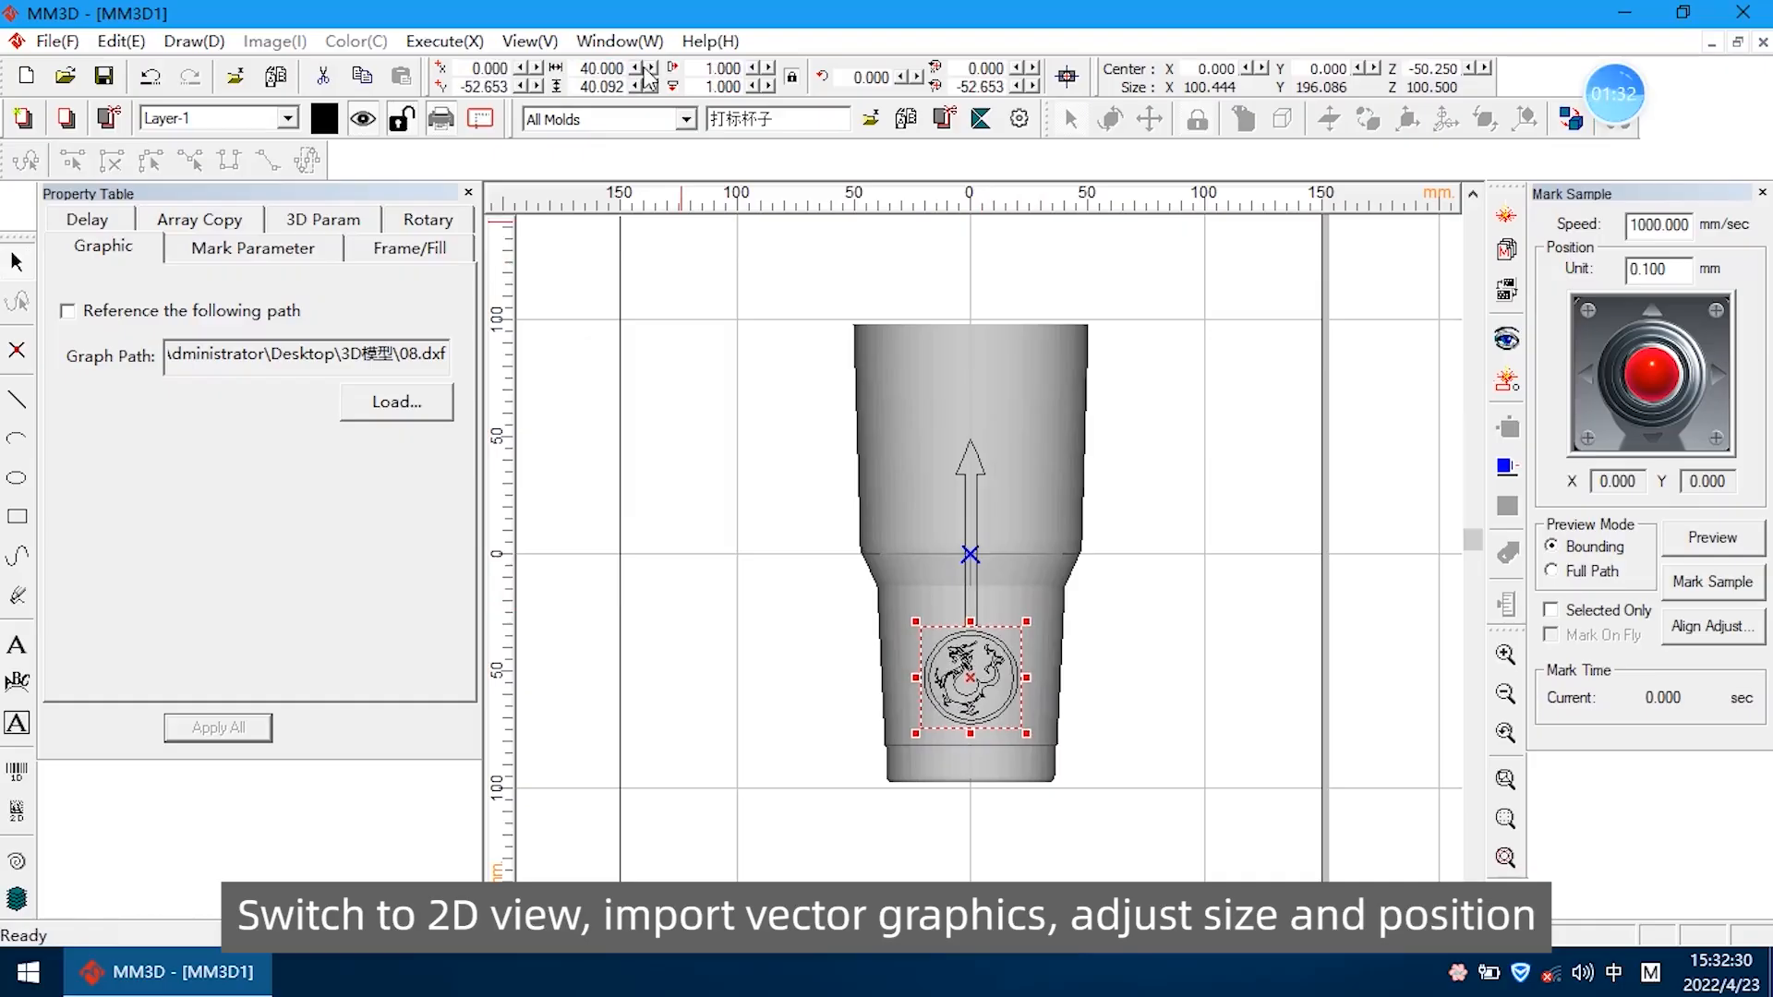
key("Down")
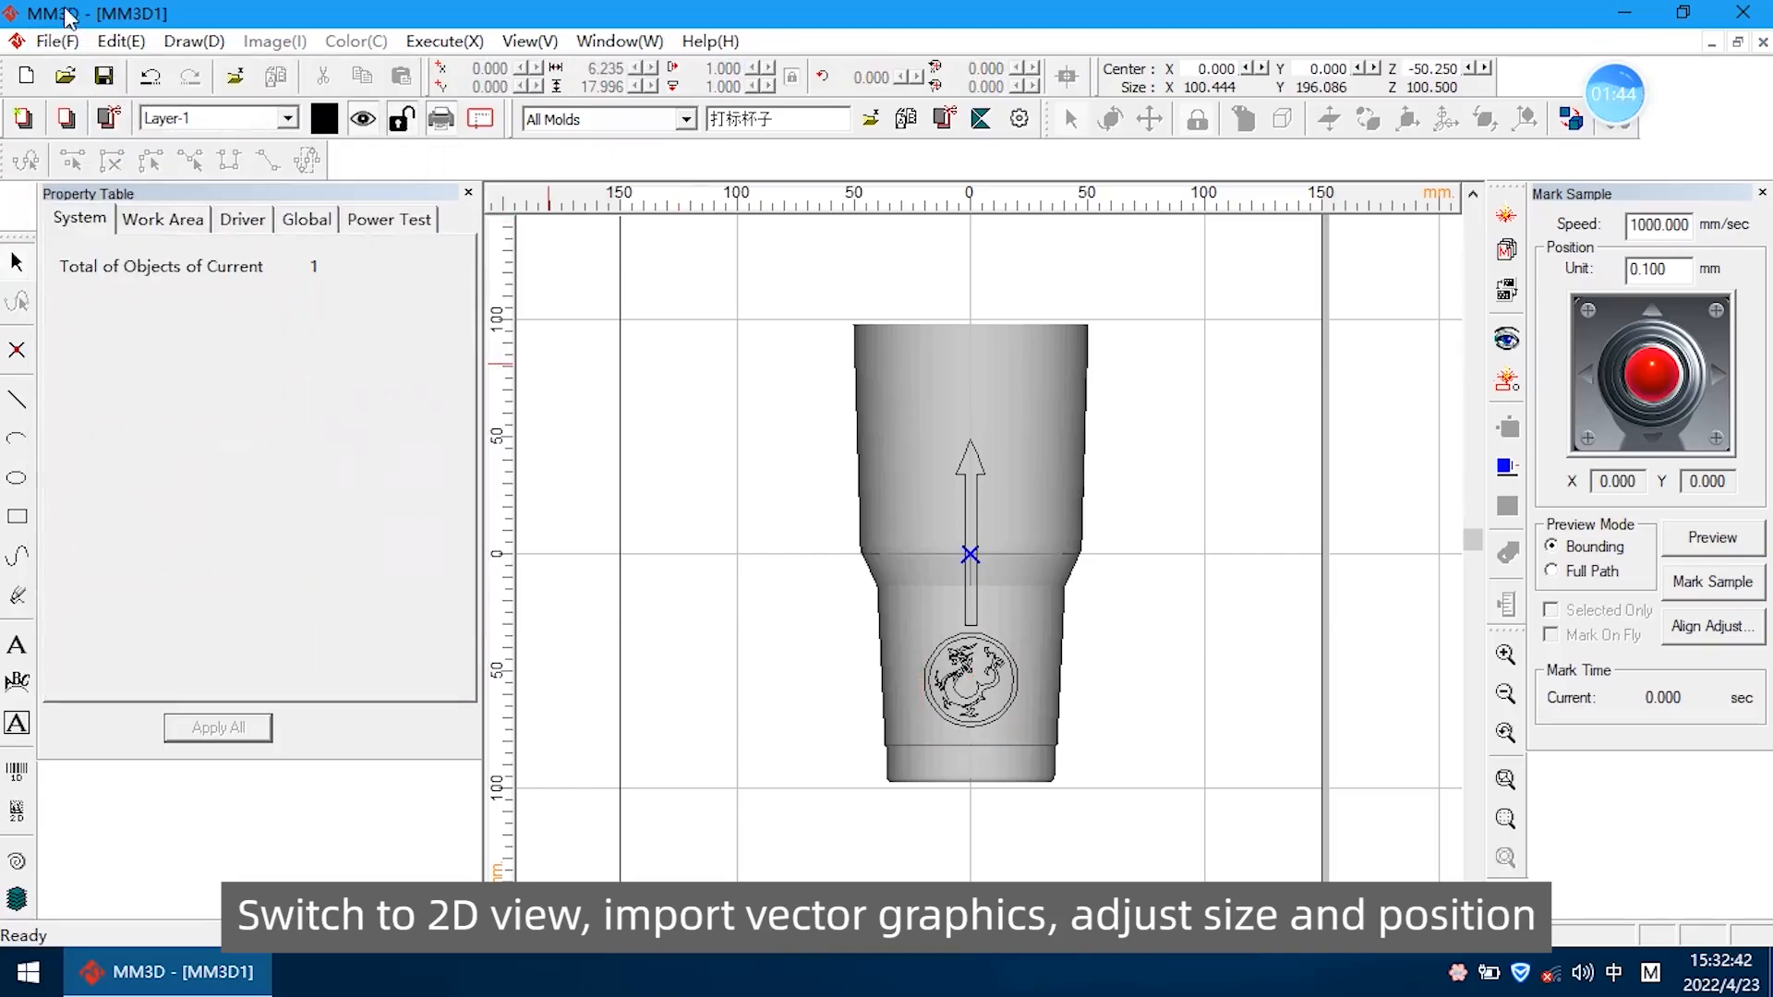
Import 83.dxf as converted graphic objects, centered at a scale of 1, and move it up the cup to about Y 65.7
left_click(48, 42)
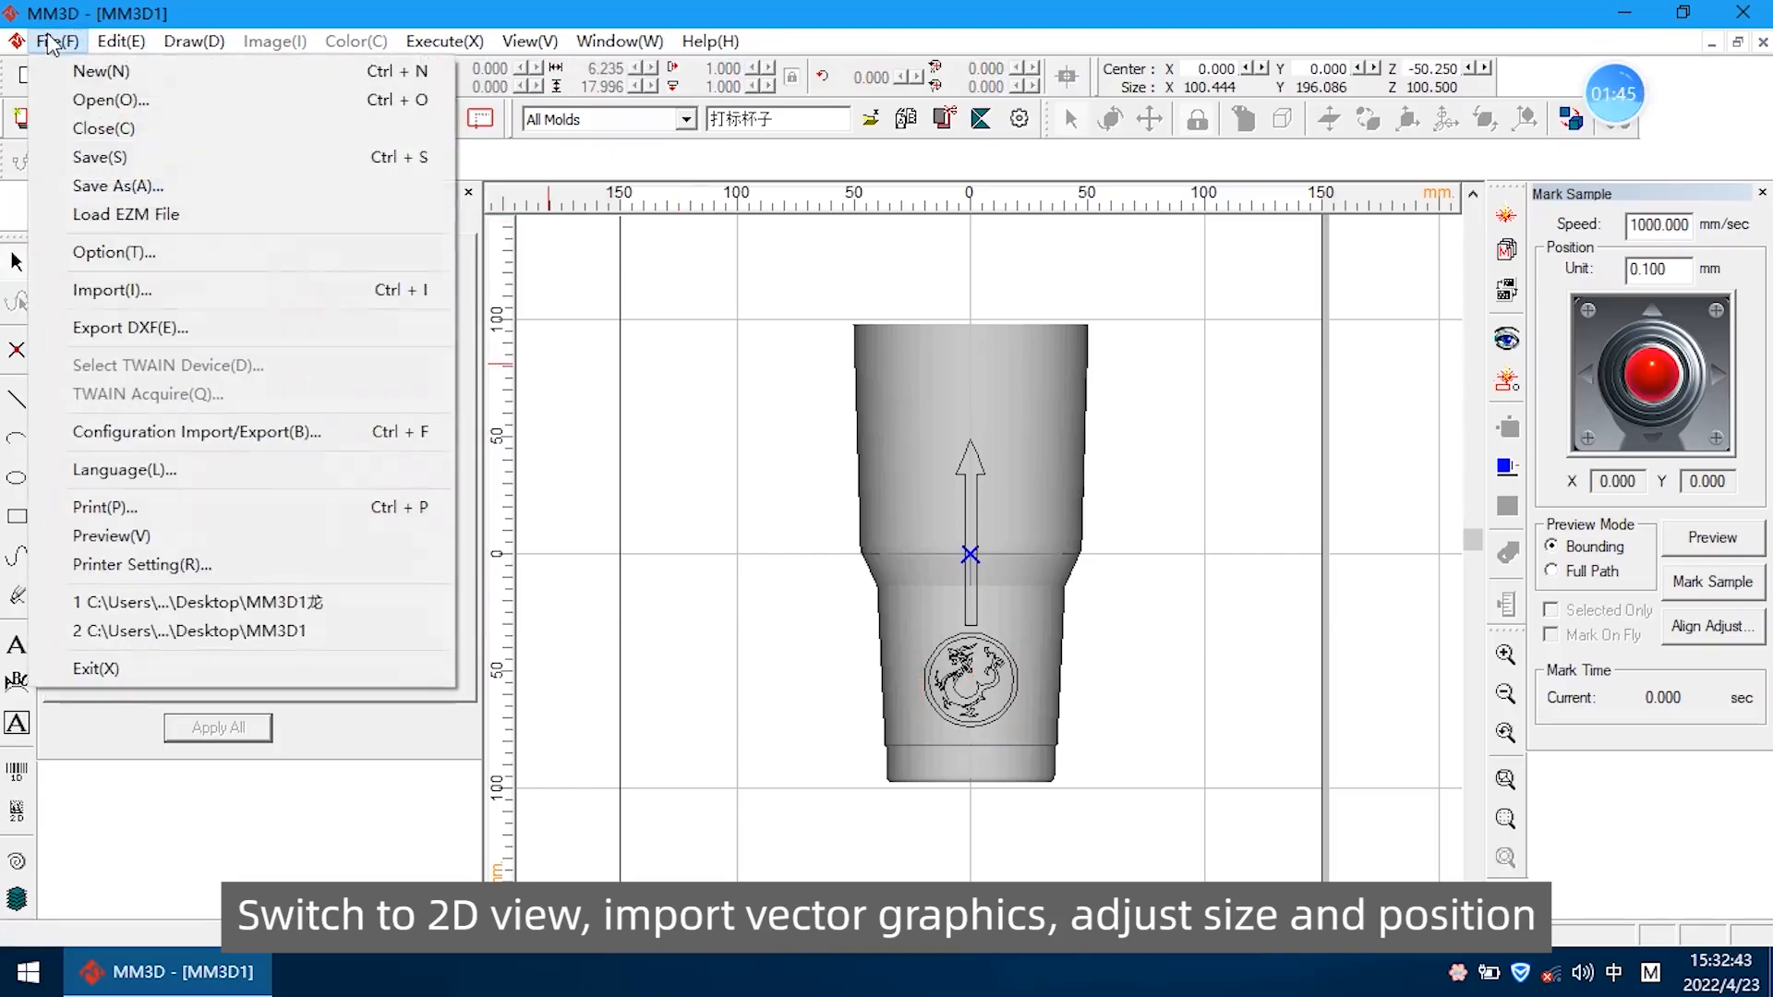
left_click(155, 282)
left_click(346, 258)
left_click(778, 574)
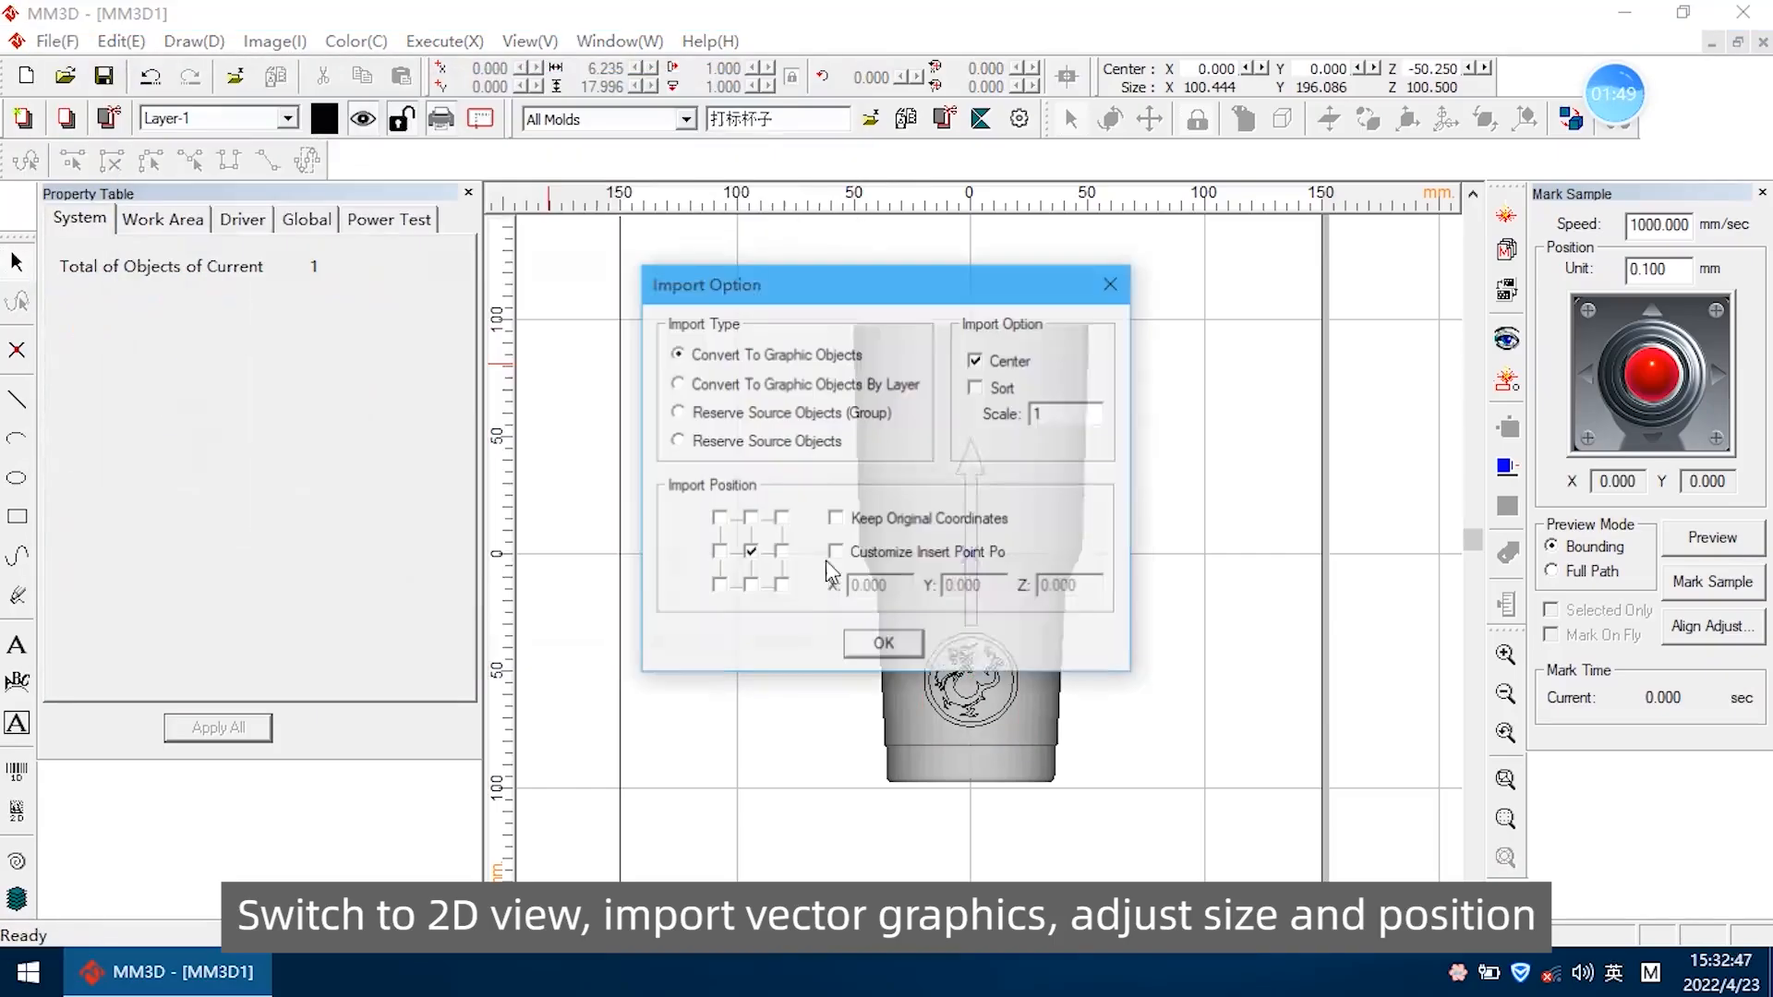
left_click(899, 652)
left_click_drag(970, 554, 970, 401)
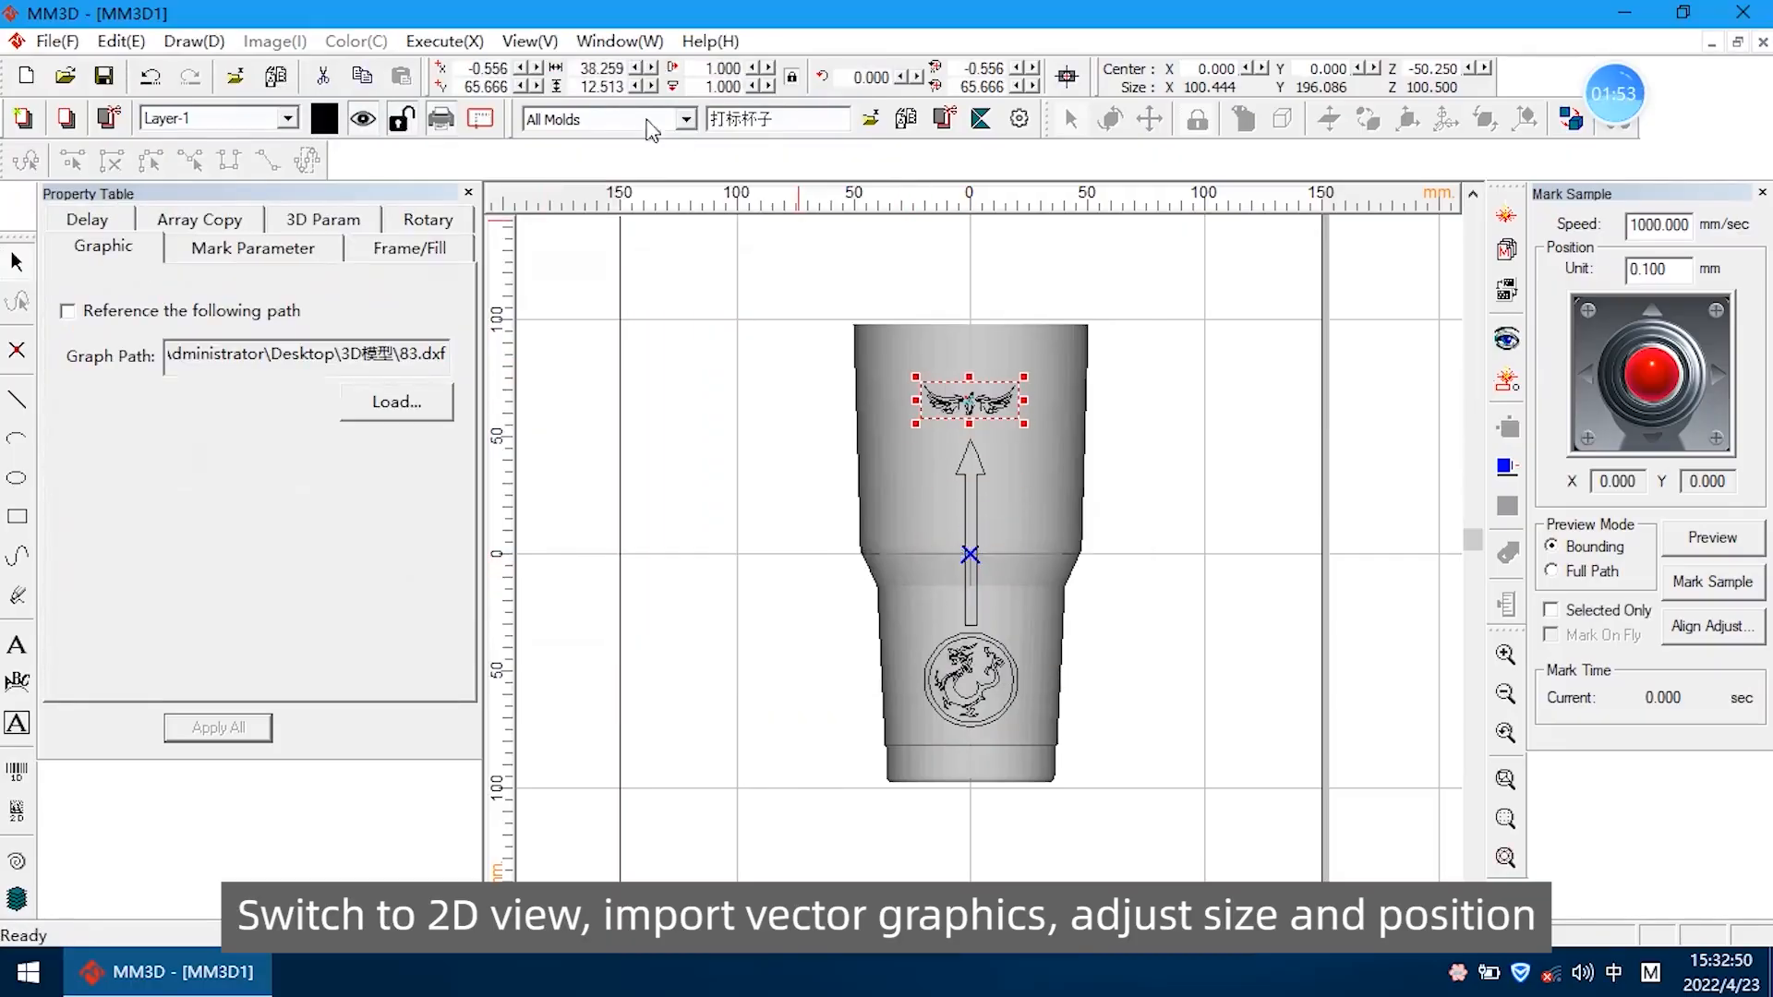
Enlarge the wings graphic proportionally to 60 mm and finally to 70 mm wide, and deselect it
double_click(591, 67)
type("60")
key("Return")
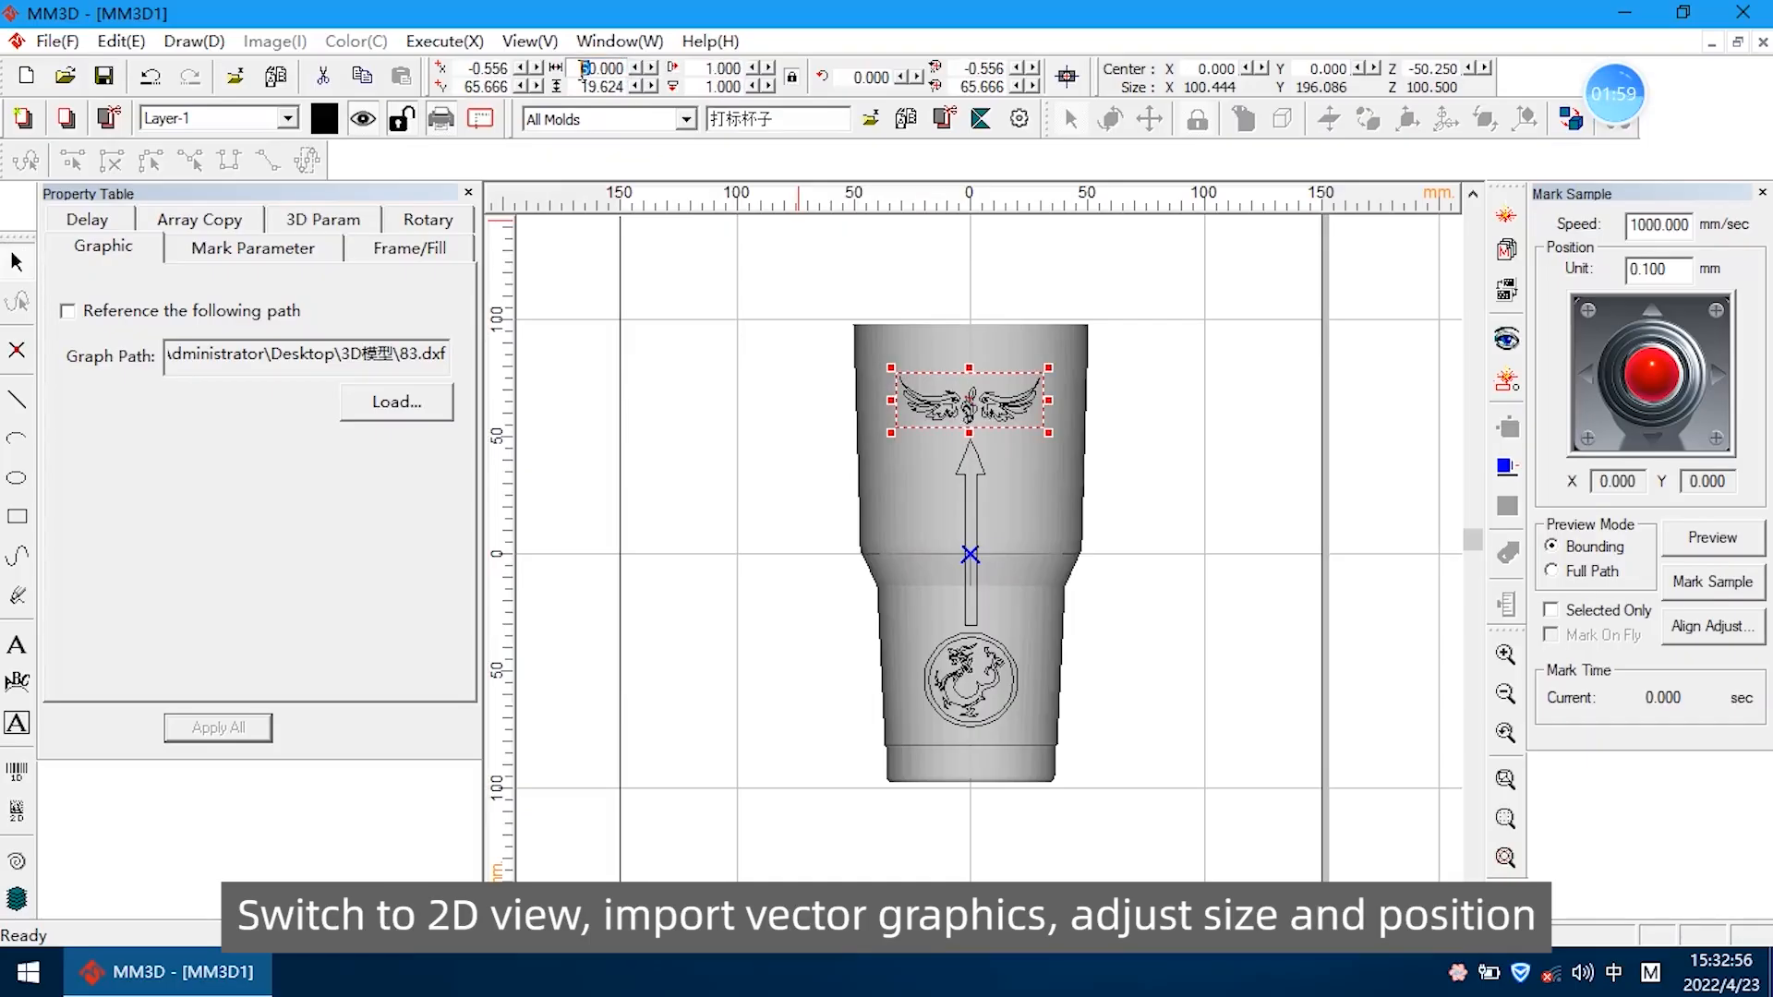
type("7")
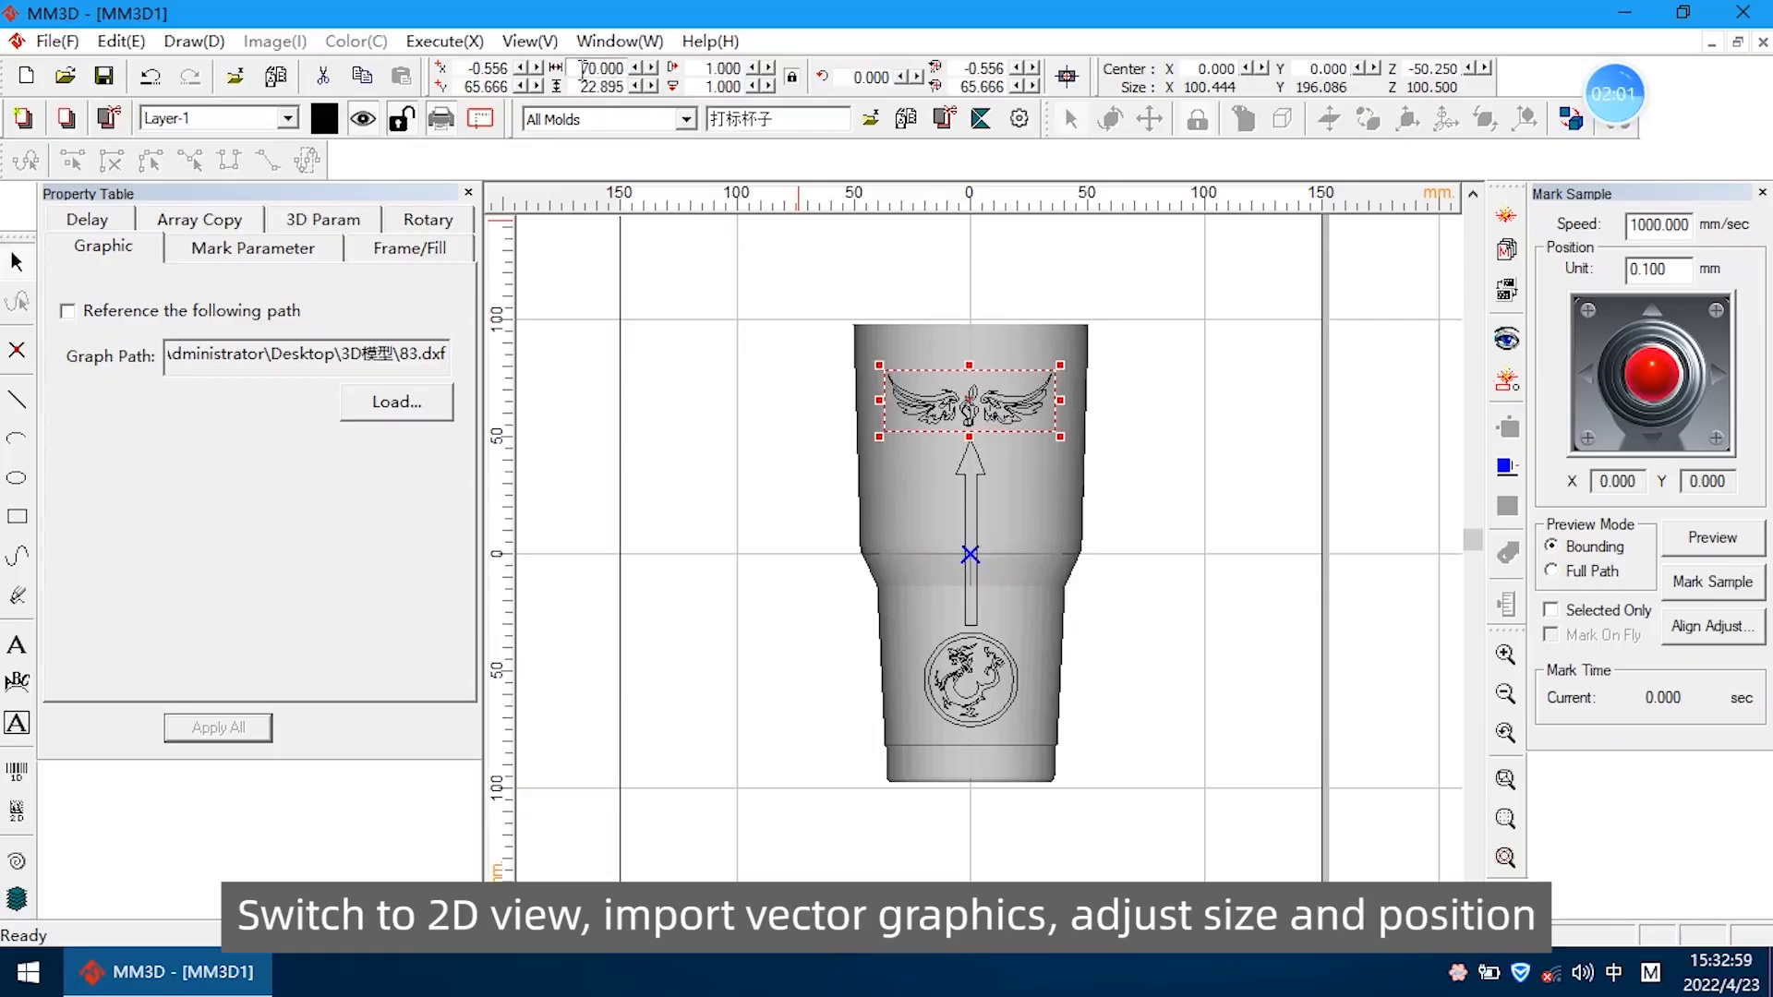
left_click(1122, 522)
Select all the cup graphics and apply a speed of 1200 mm/sec, power 80%, frequency 12 kHz and Fill enabled
scroll(996, 513, "up", 1)
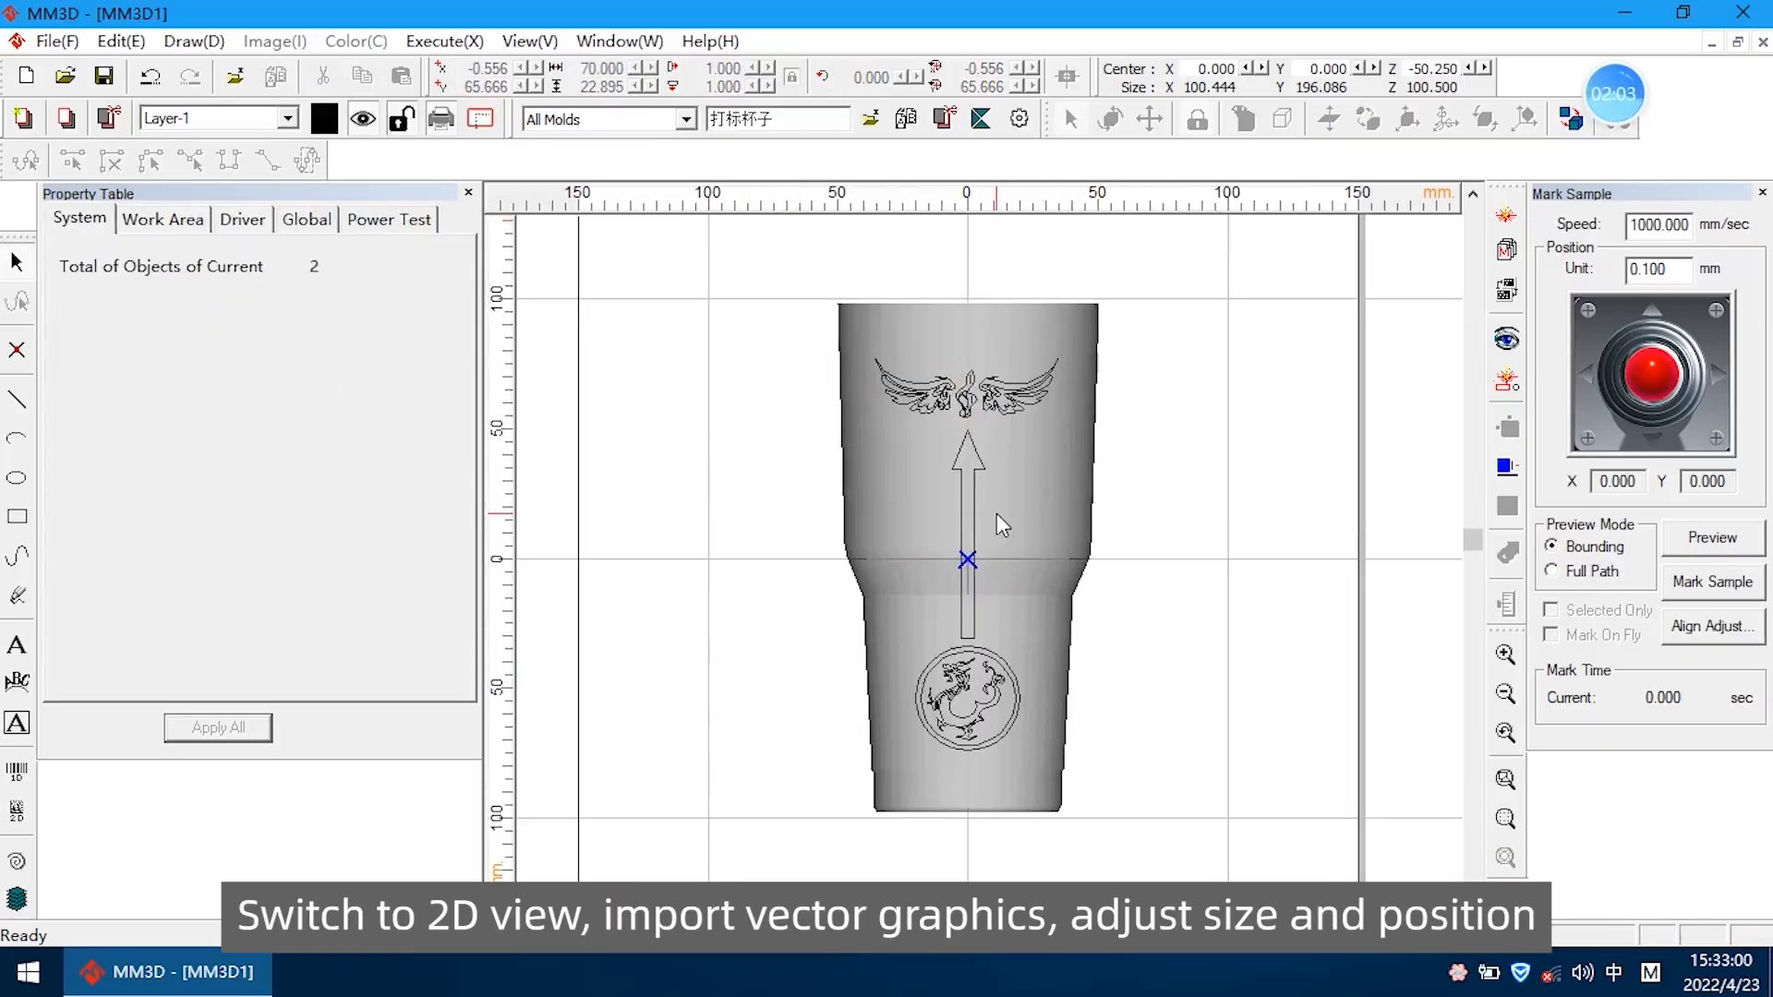
left_click_drag(833, 315, 1171, 780)
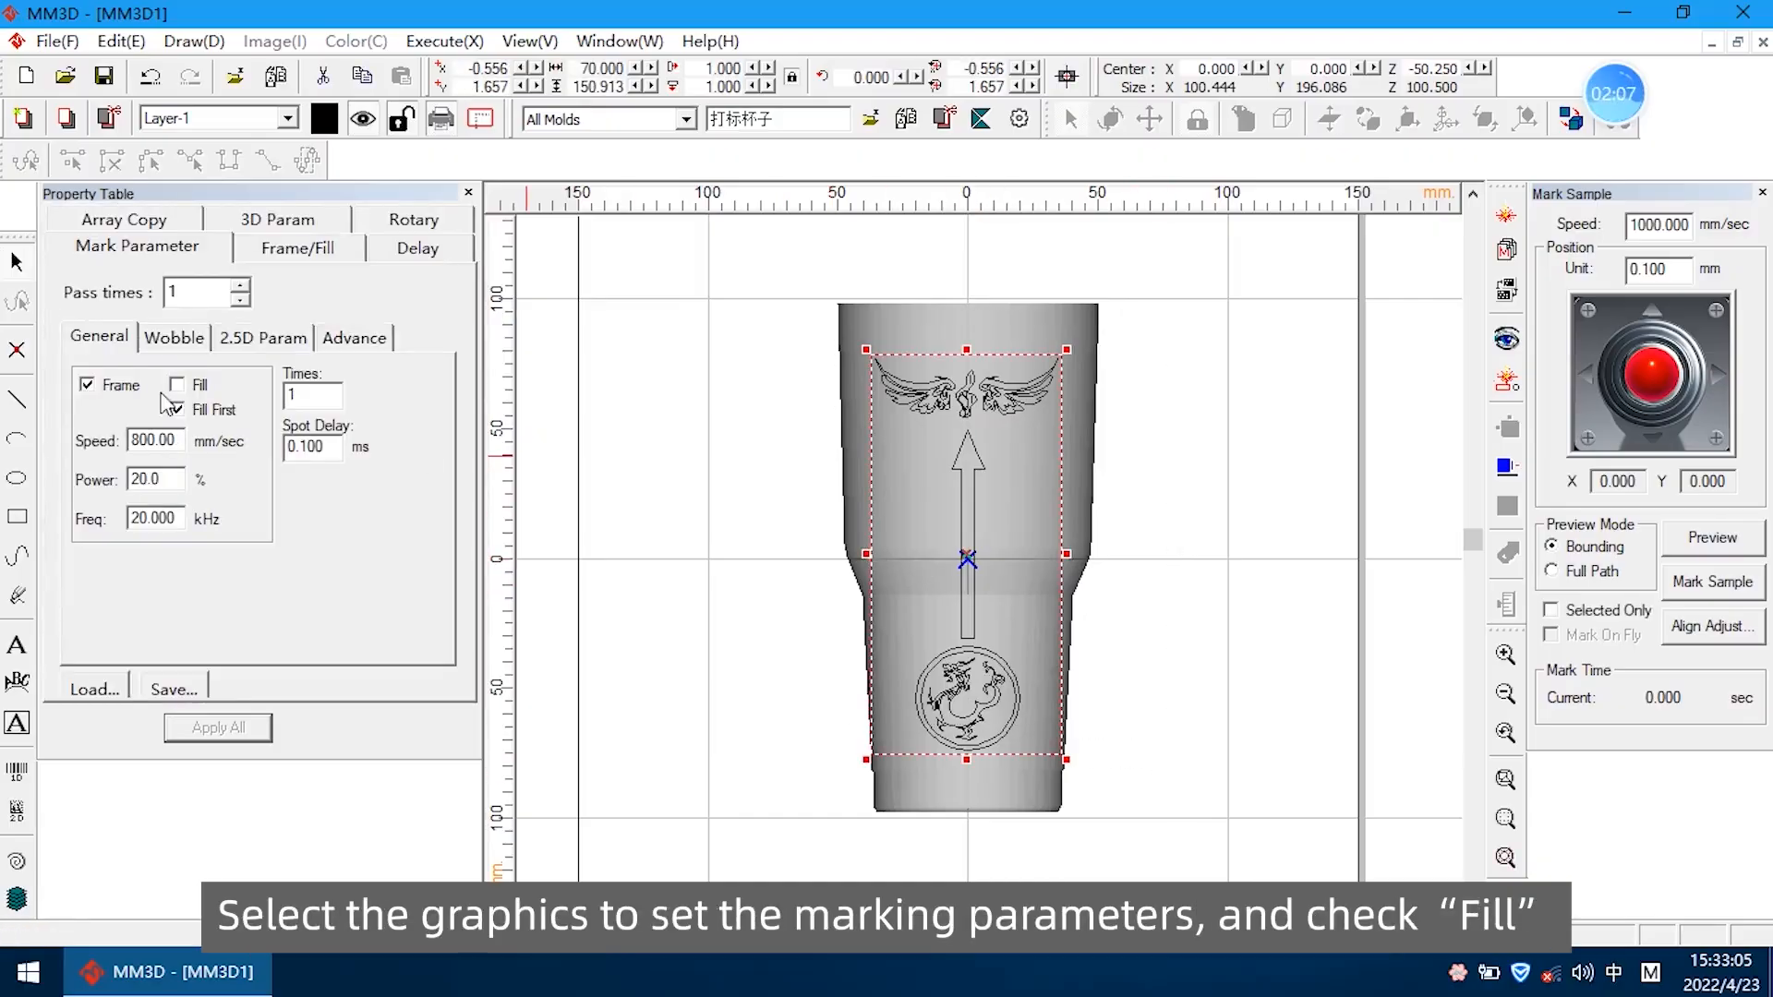
double_click(171, 479)
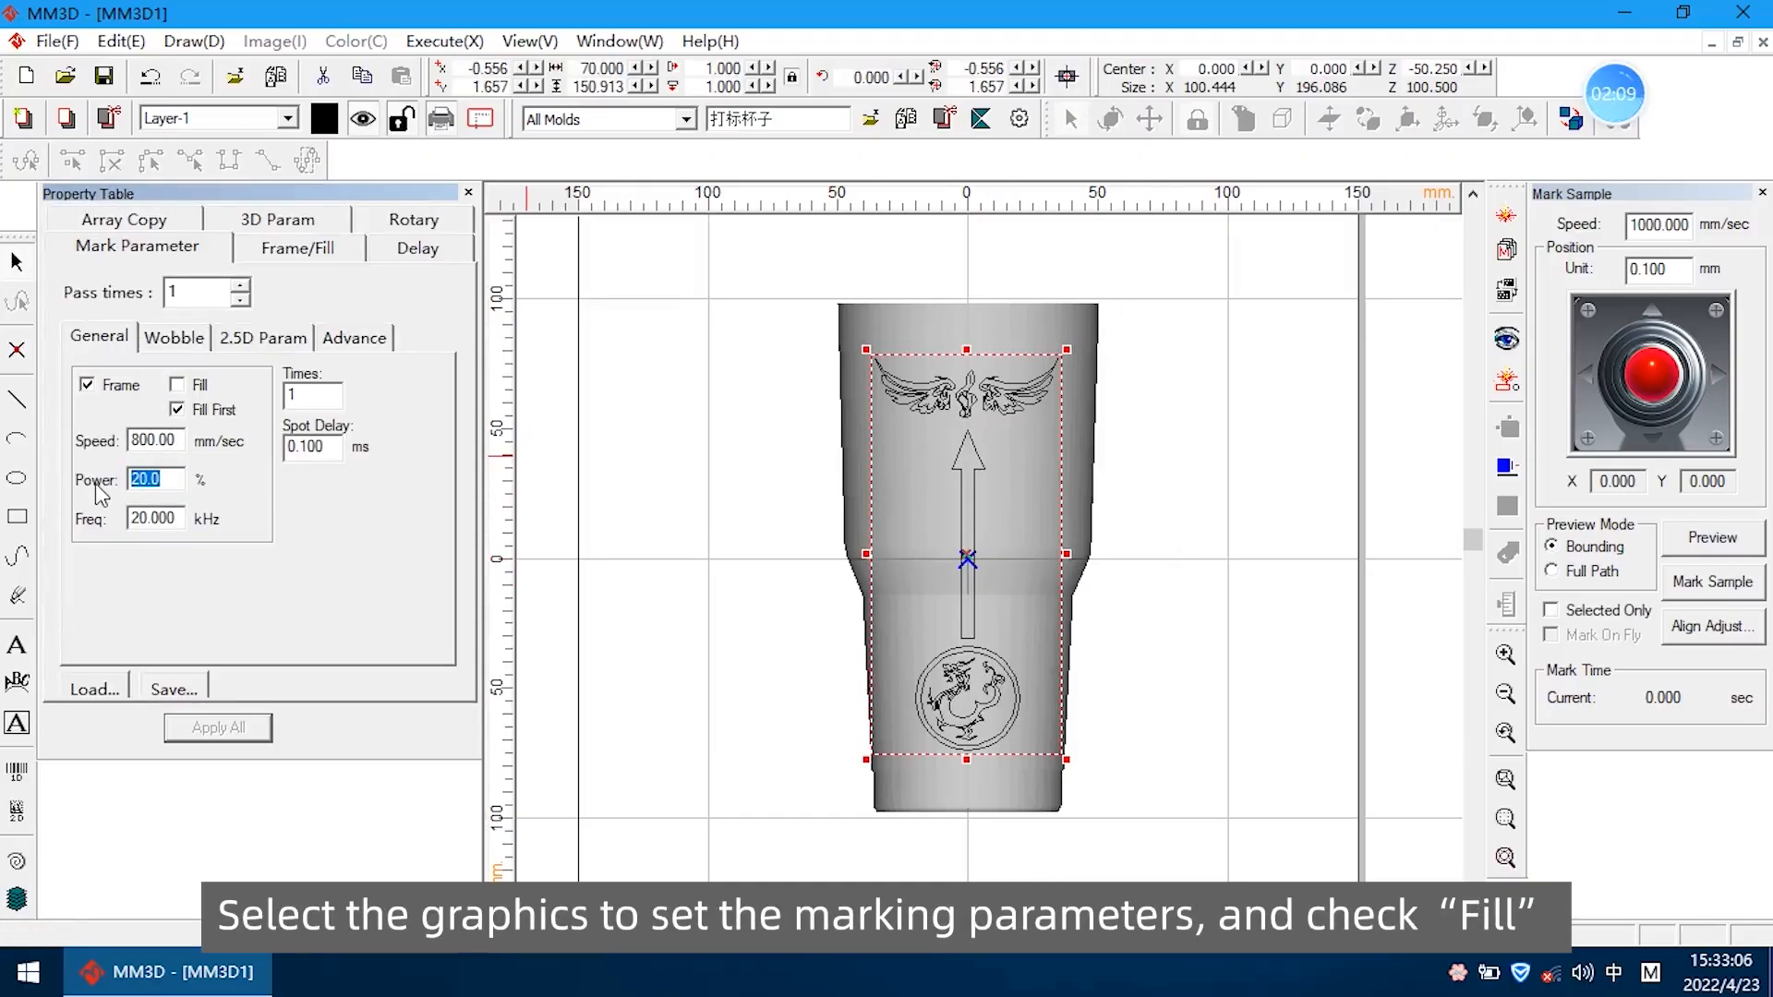
type("80")
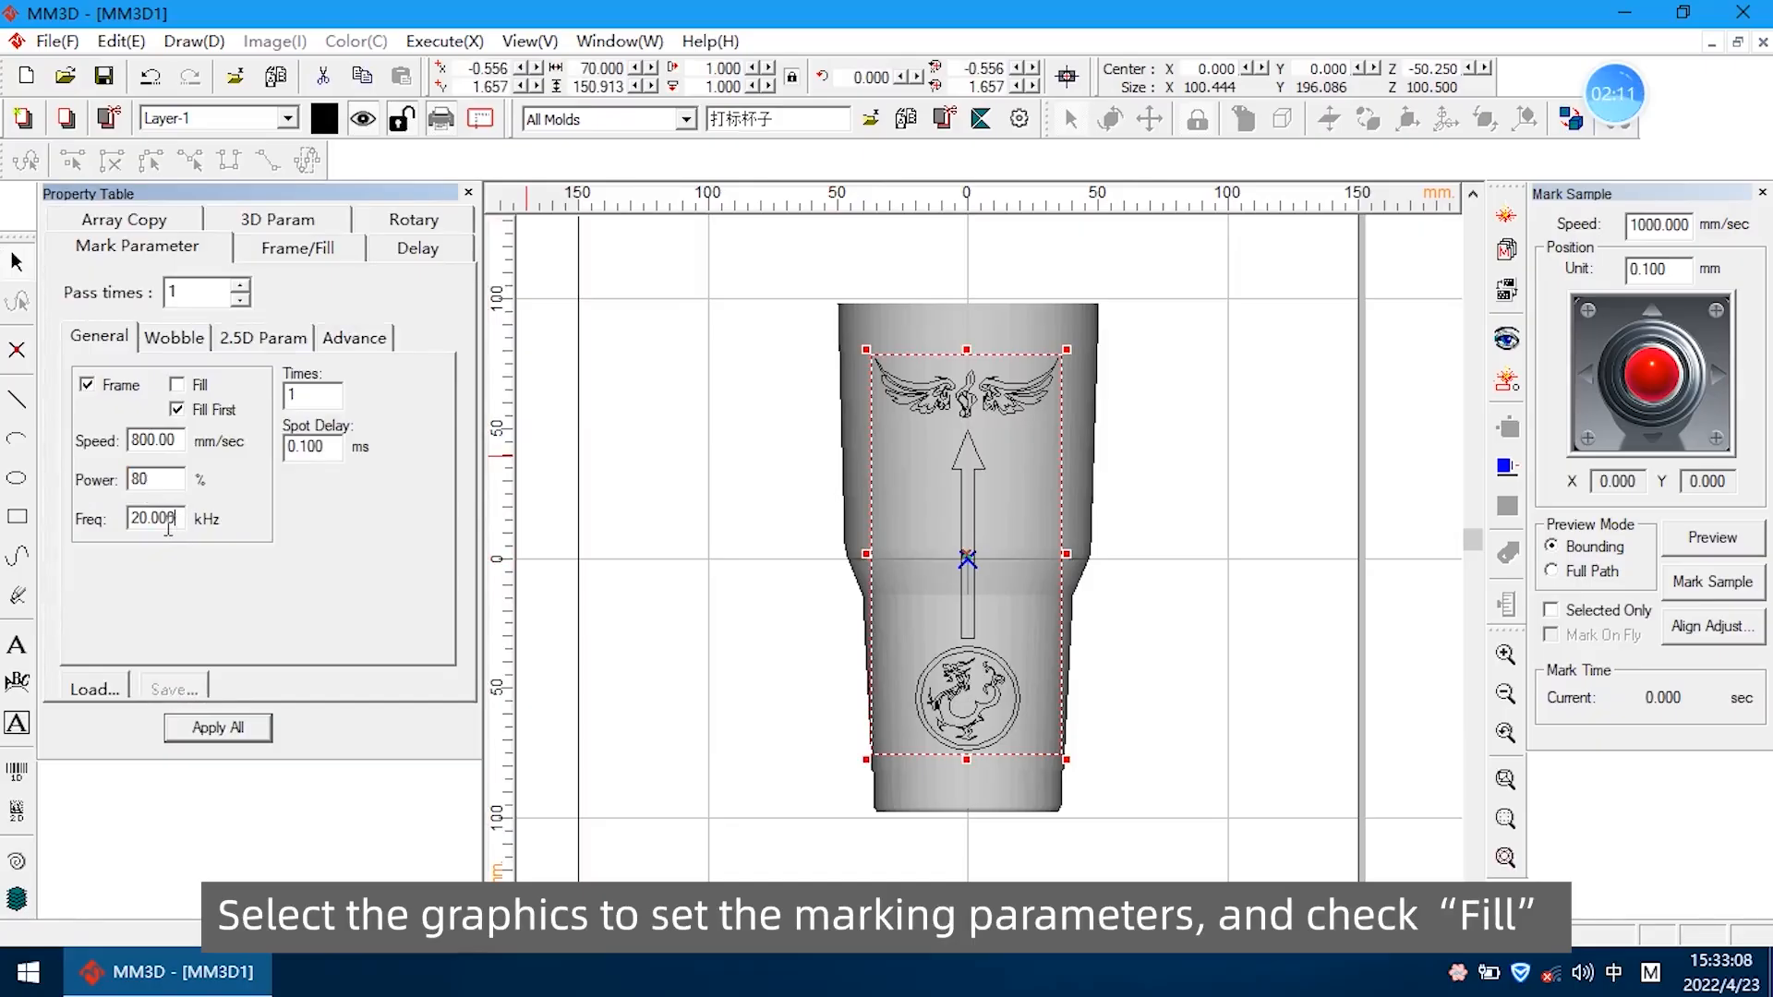
type("1")
left_click(176, 385)
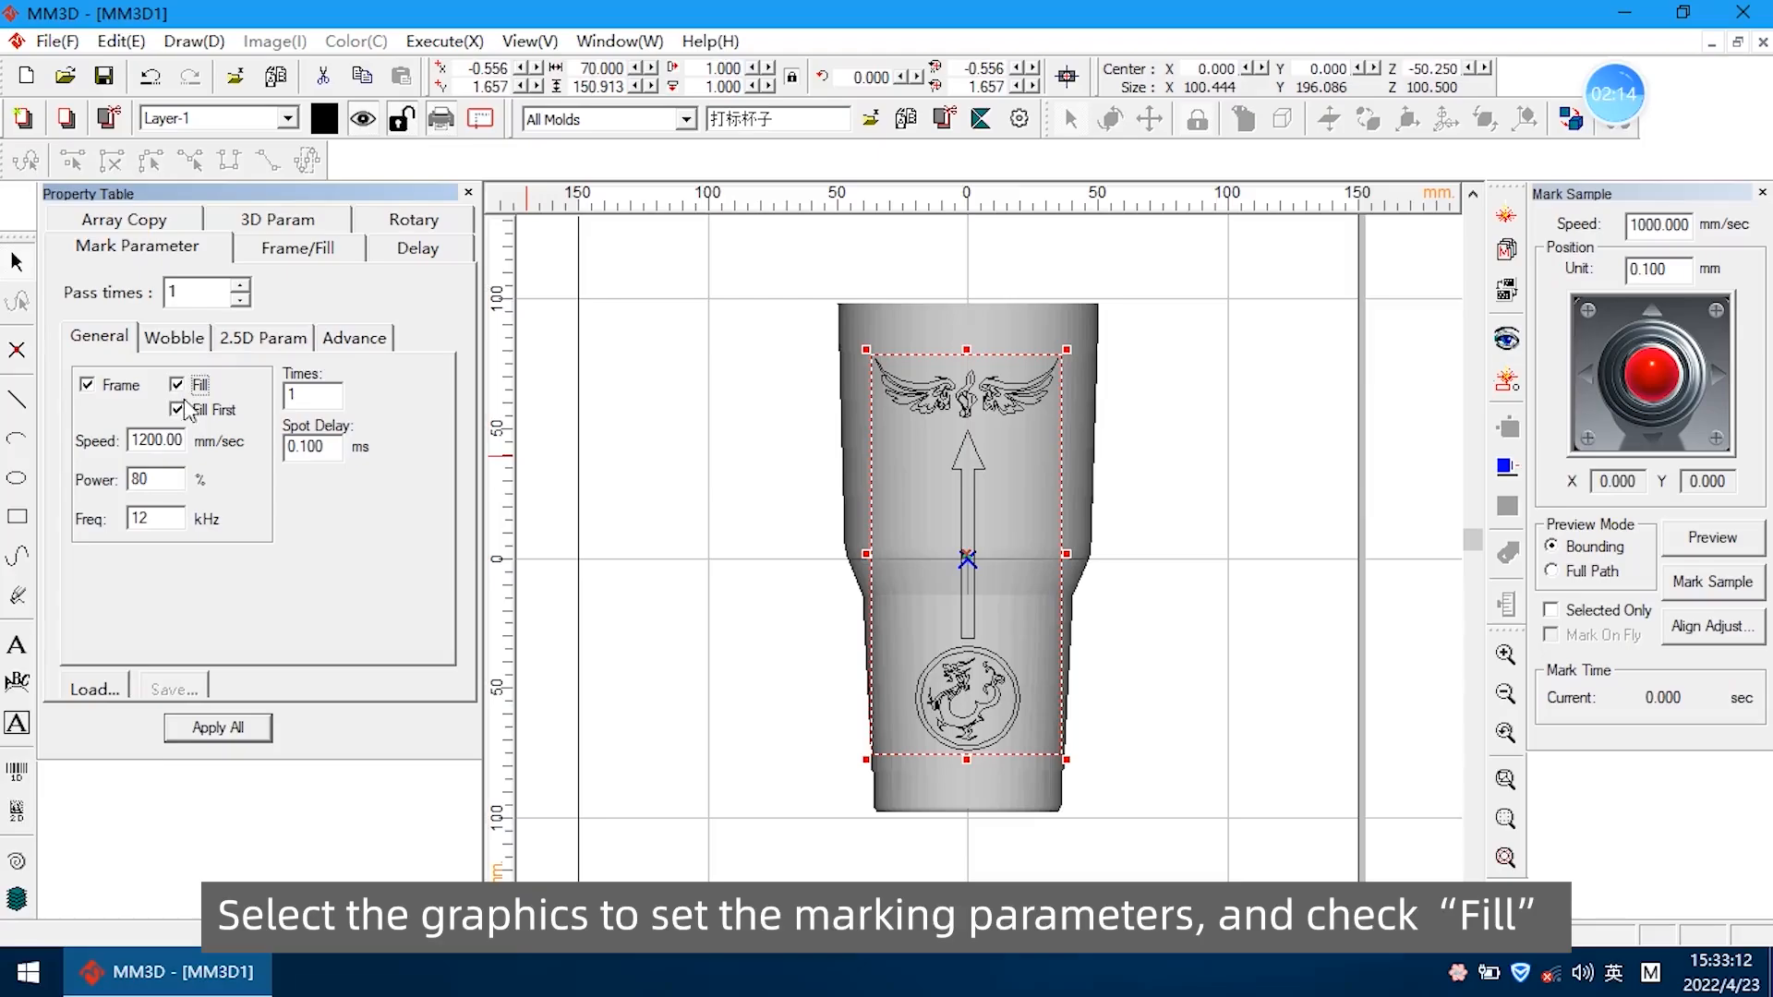
left_click(223, 728)
Set the pass times to 2 and give Pass--2 a speed of 1800 mm/sec, power 45%, frequency 12 kHz and Fill enabled
left_click(240, 287)
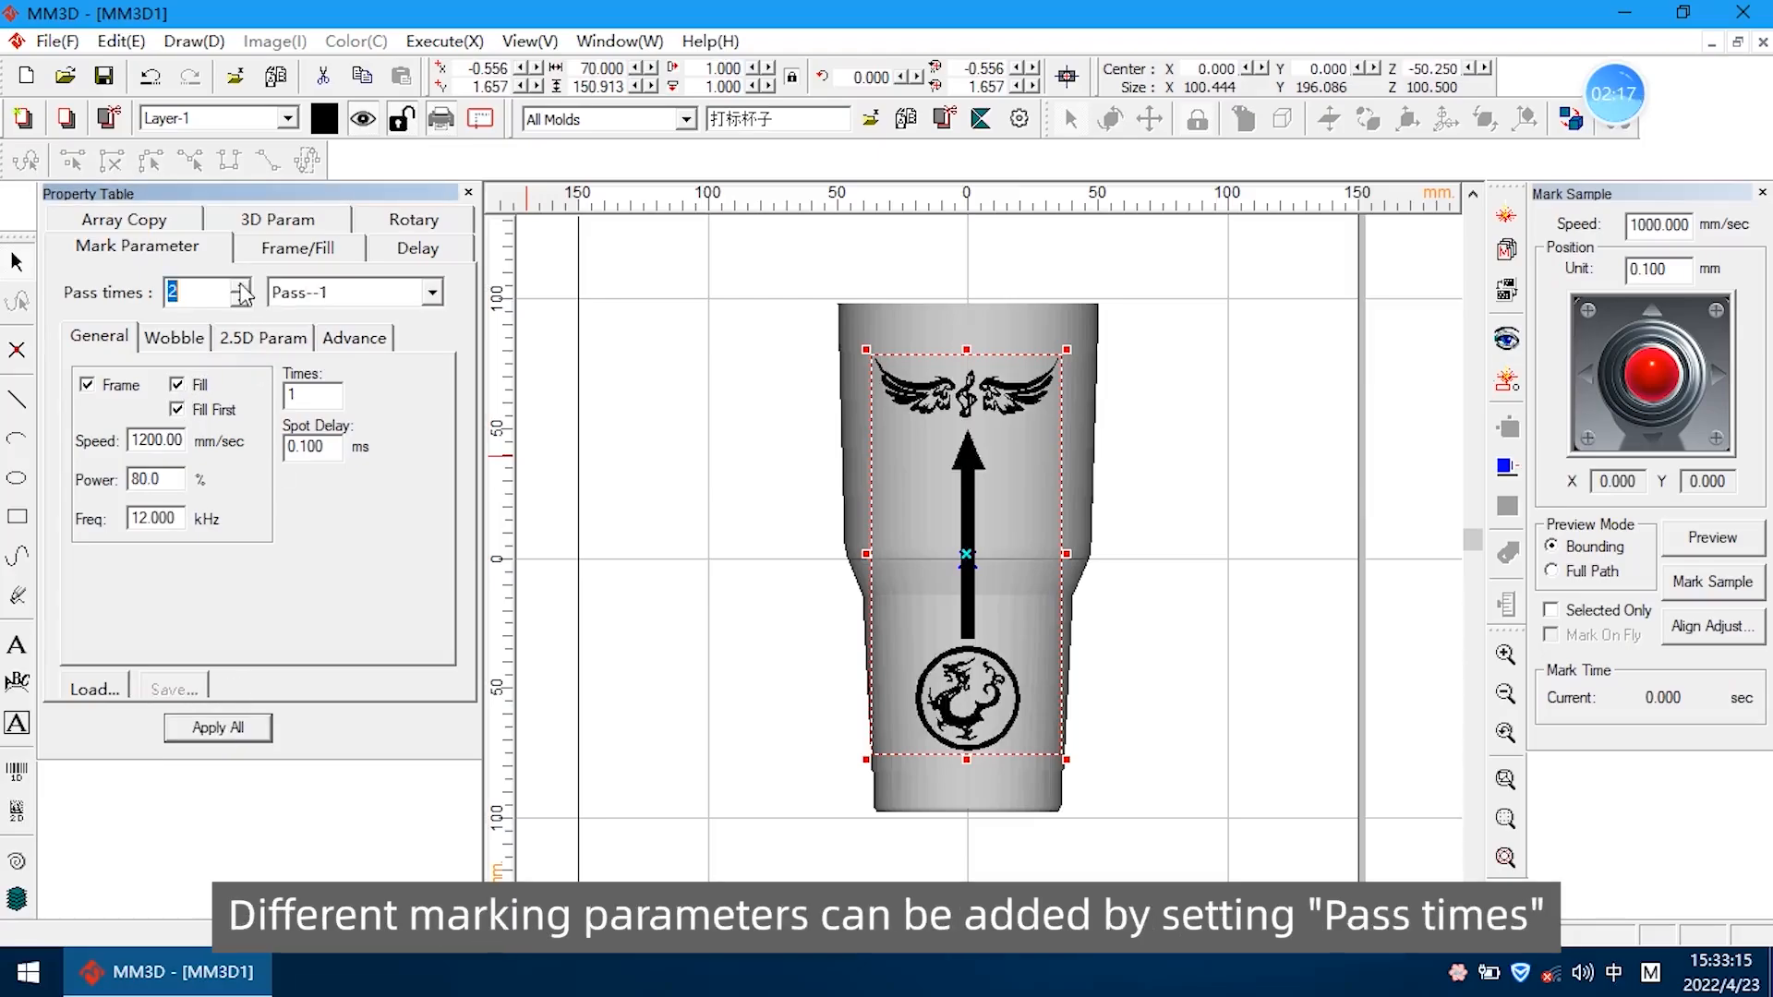
left_click(342, 294)
left_click(349, 342)
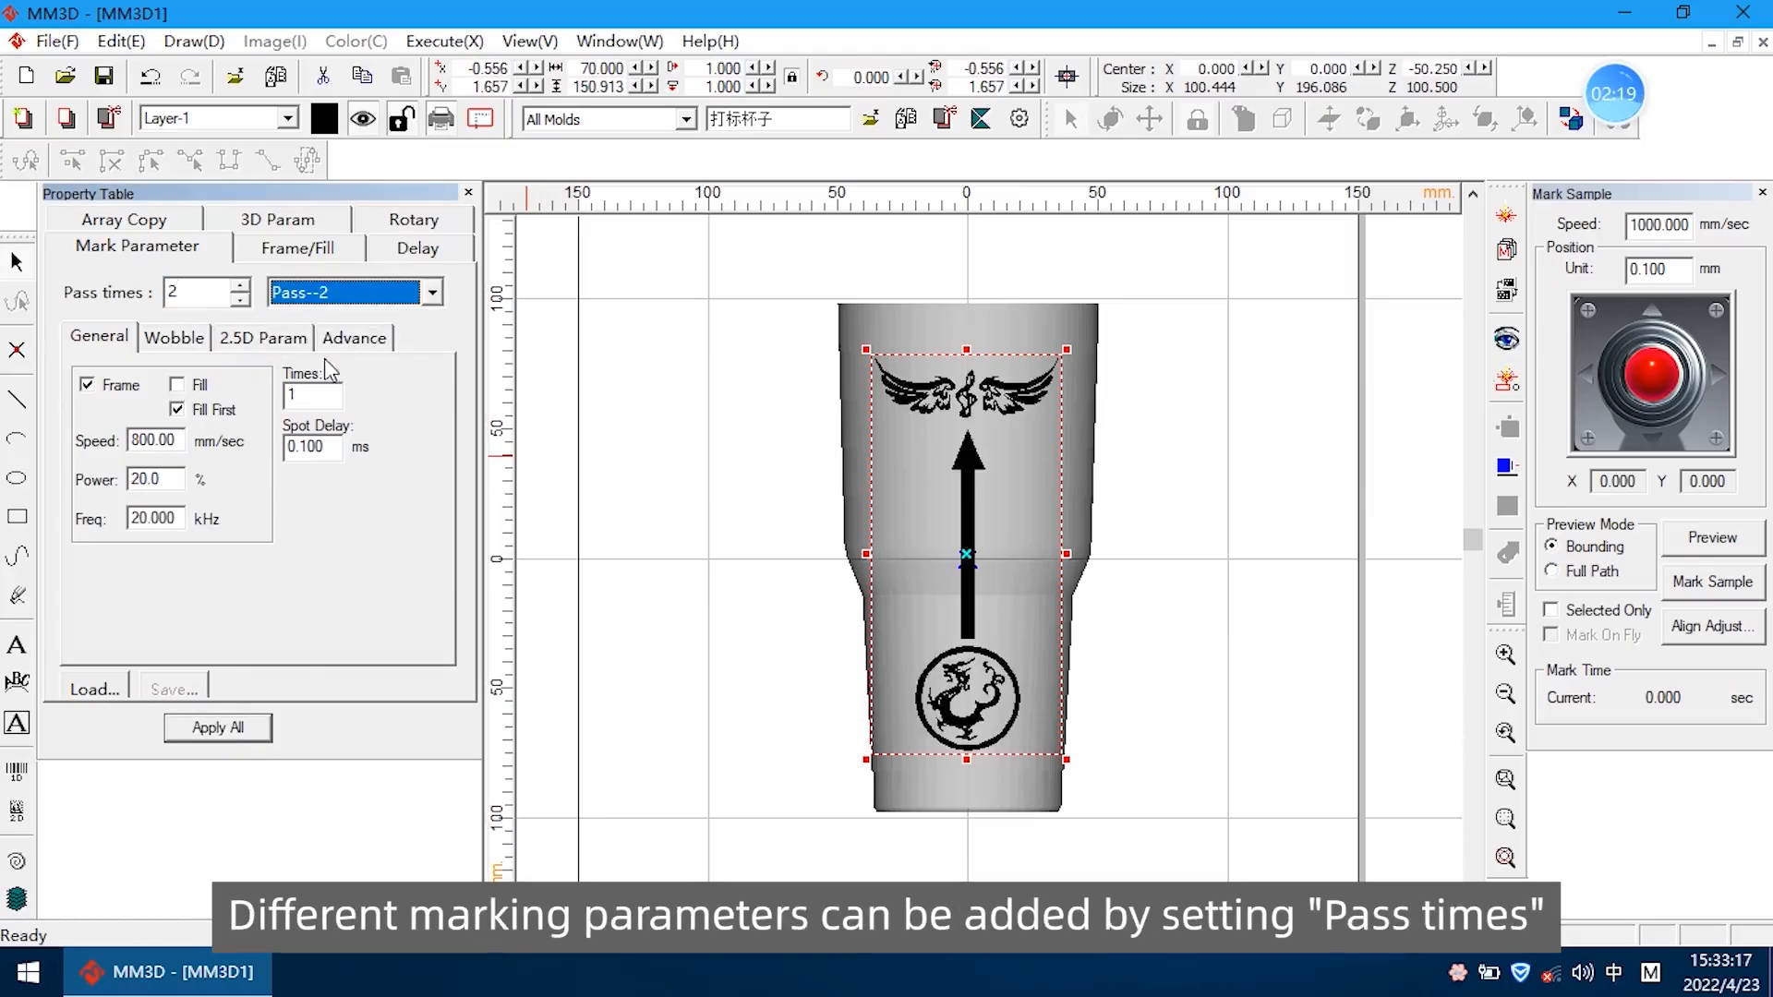
double_click(176, 477)
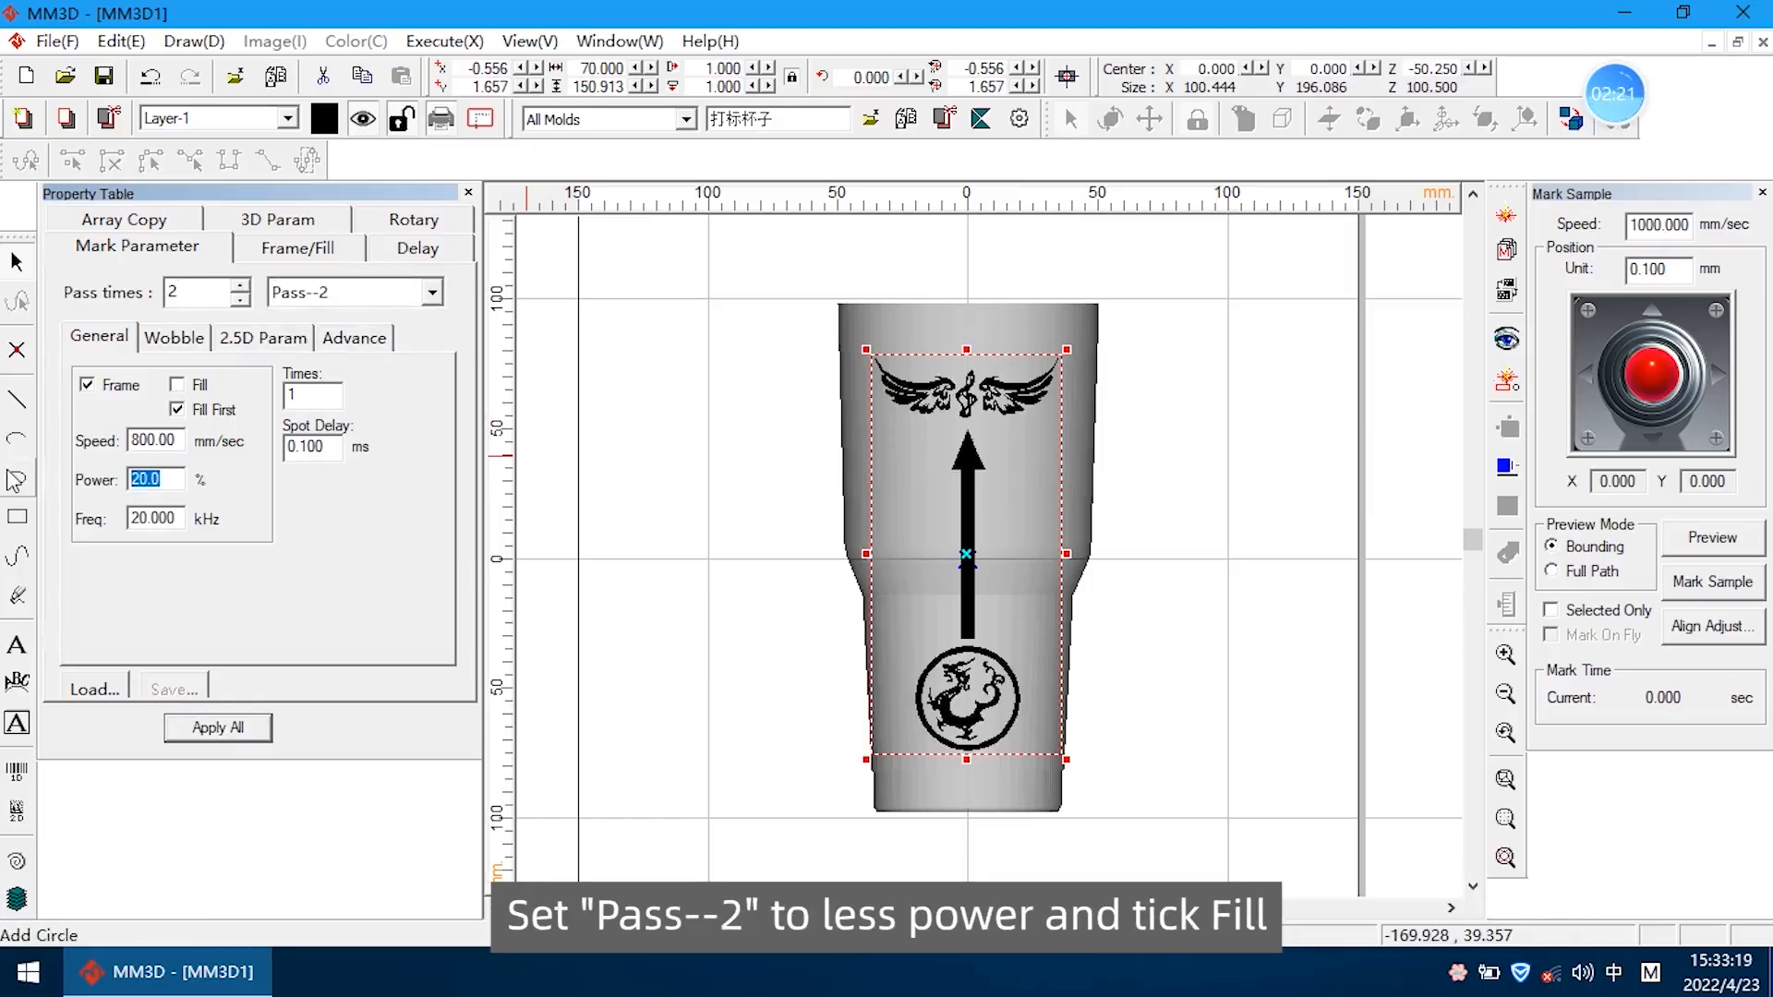
type("45")
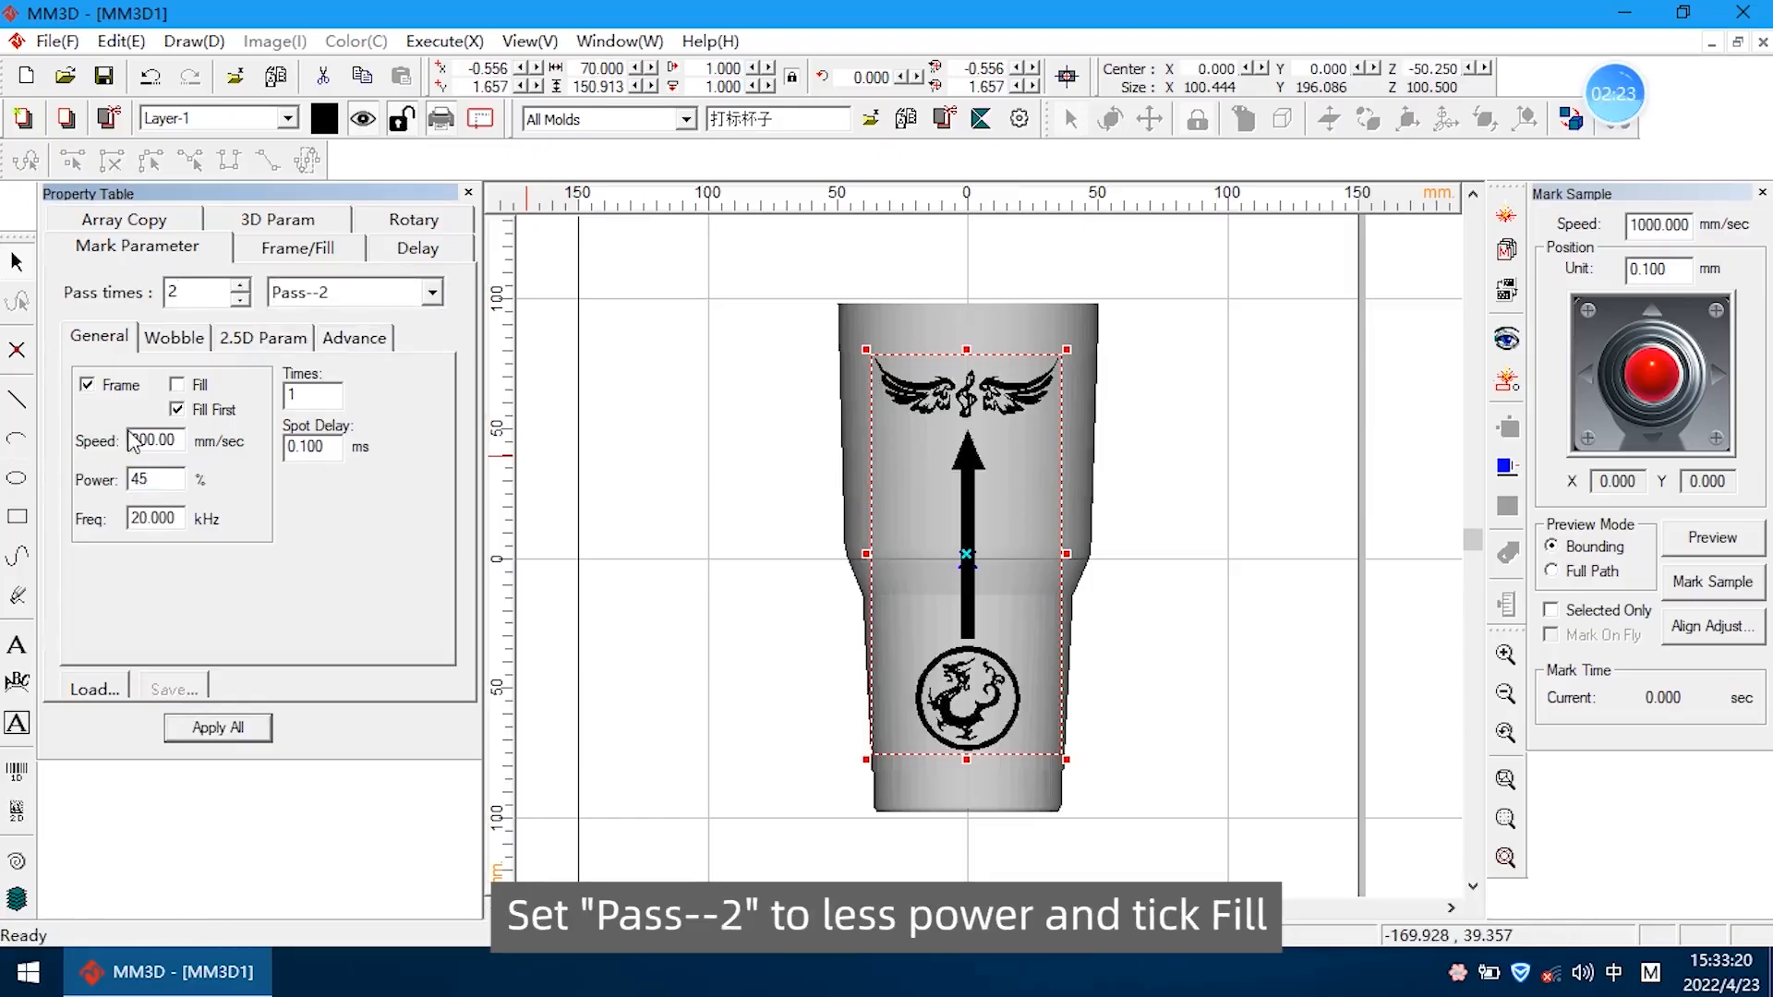
double_click(178, 515)
type("12")
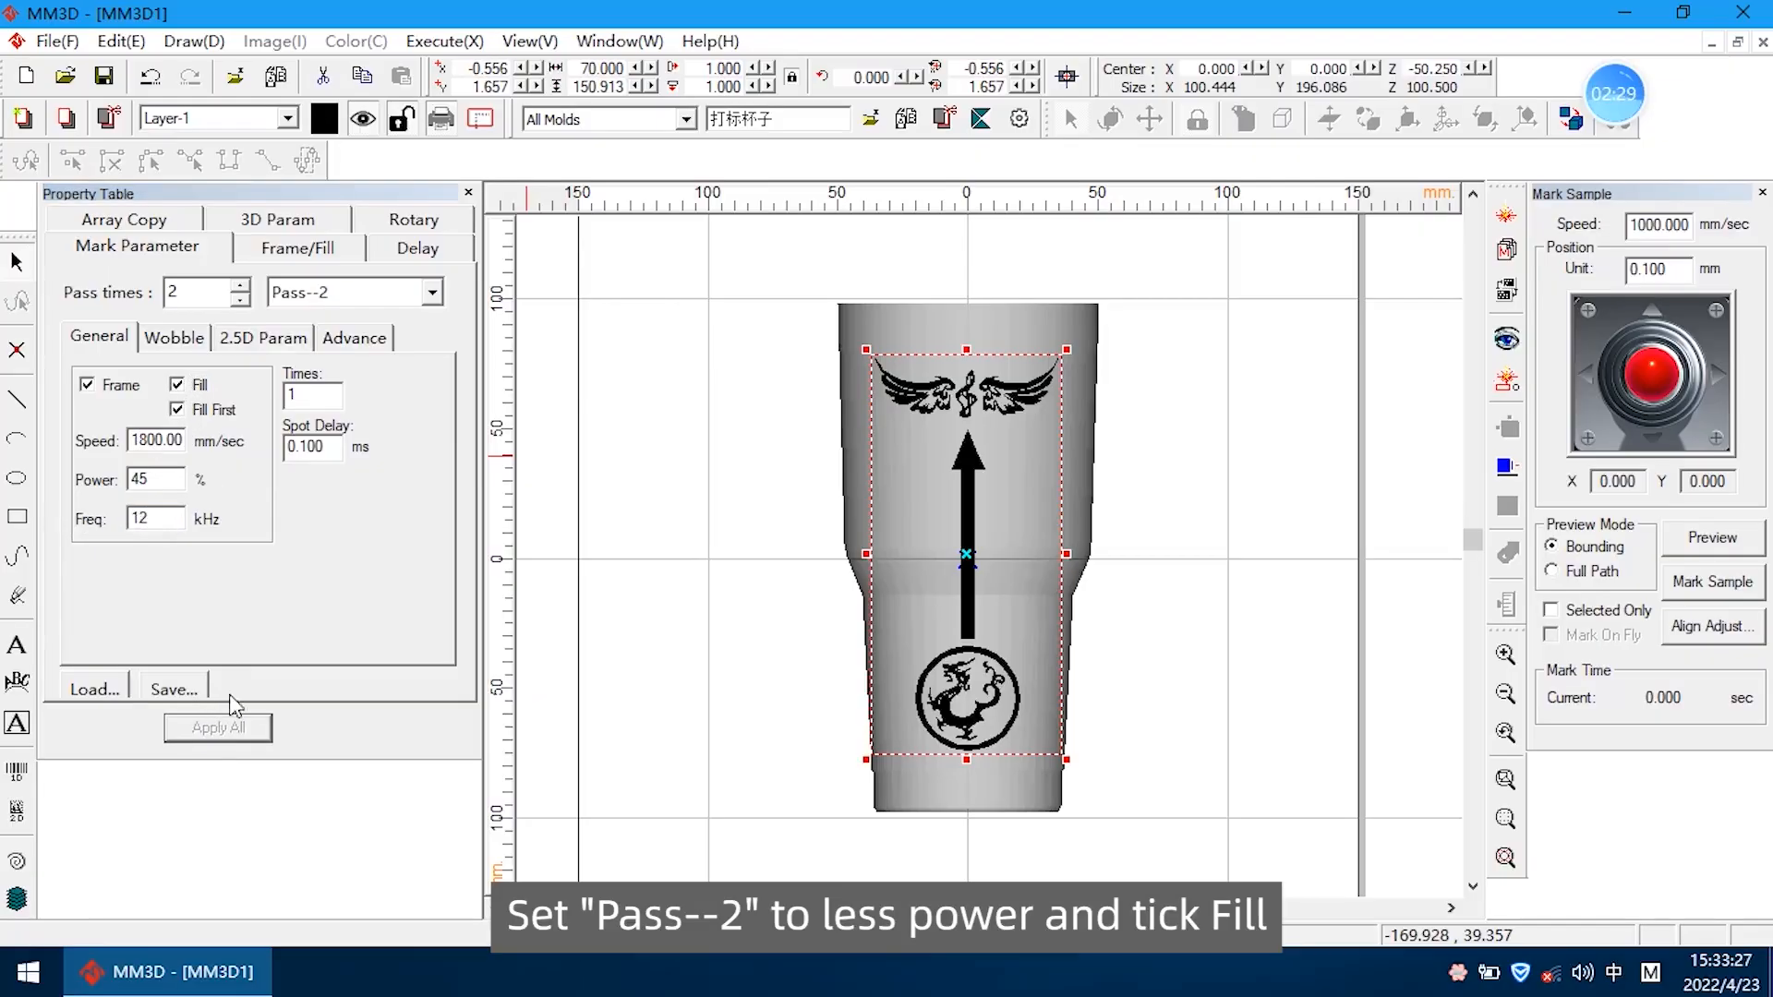
Choose the back-and-forth fill style with the Optimization option, set the fill pitch to 0.07, and apply it to the selected graphics
left_click(320, 266)
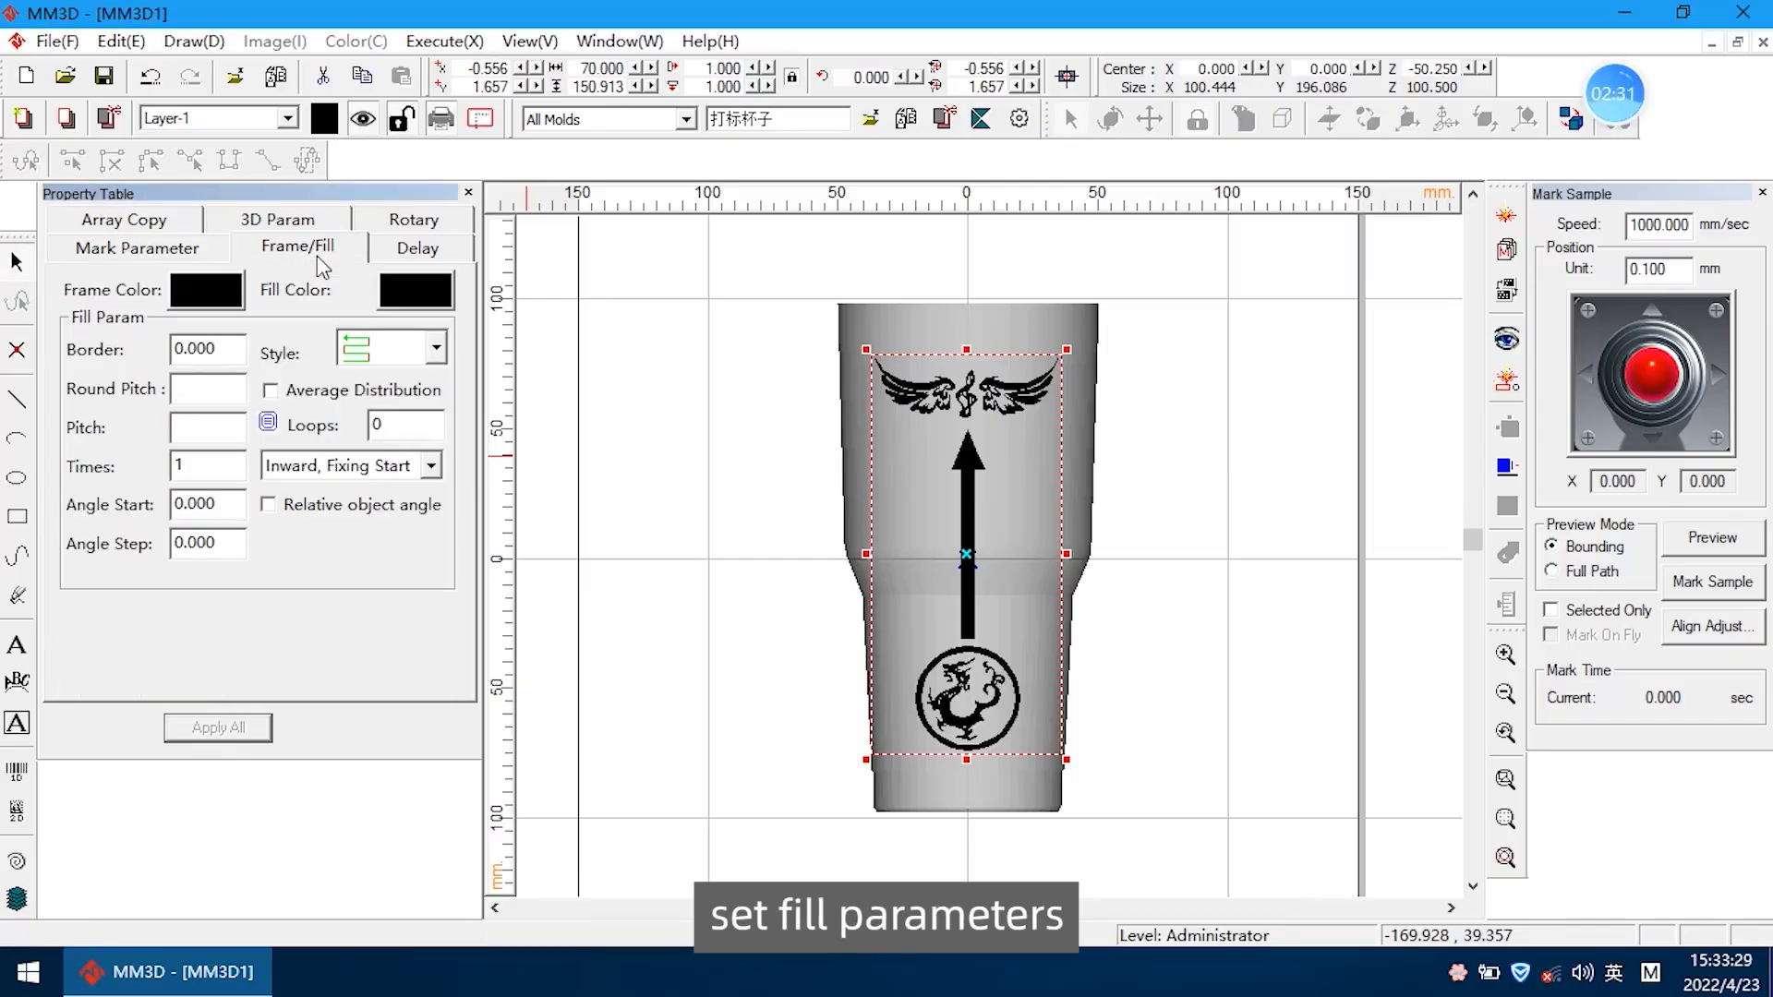
left_click(437, 356)
left_click(393, 476)
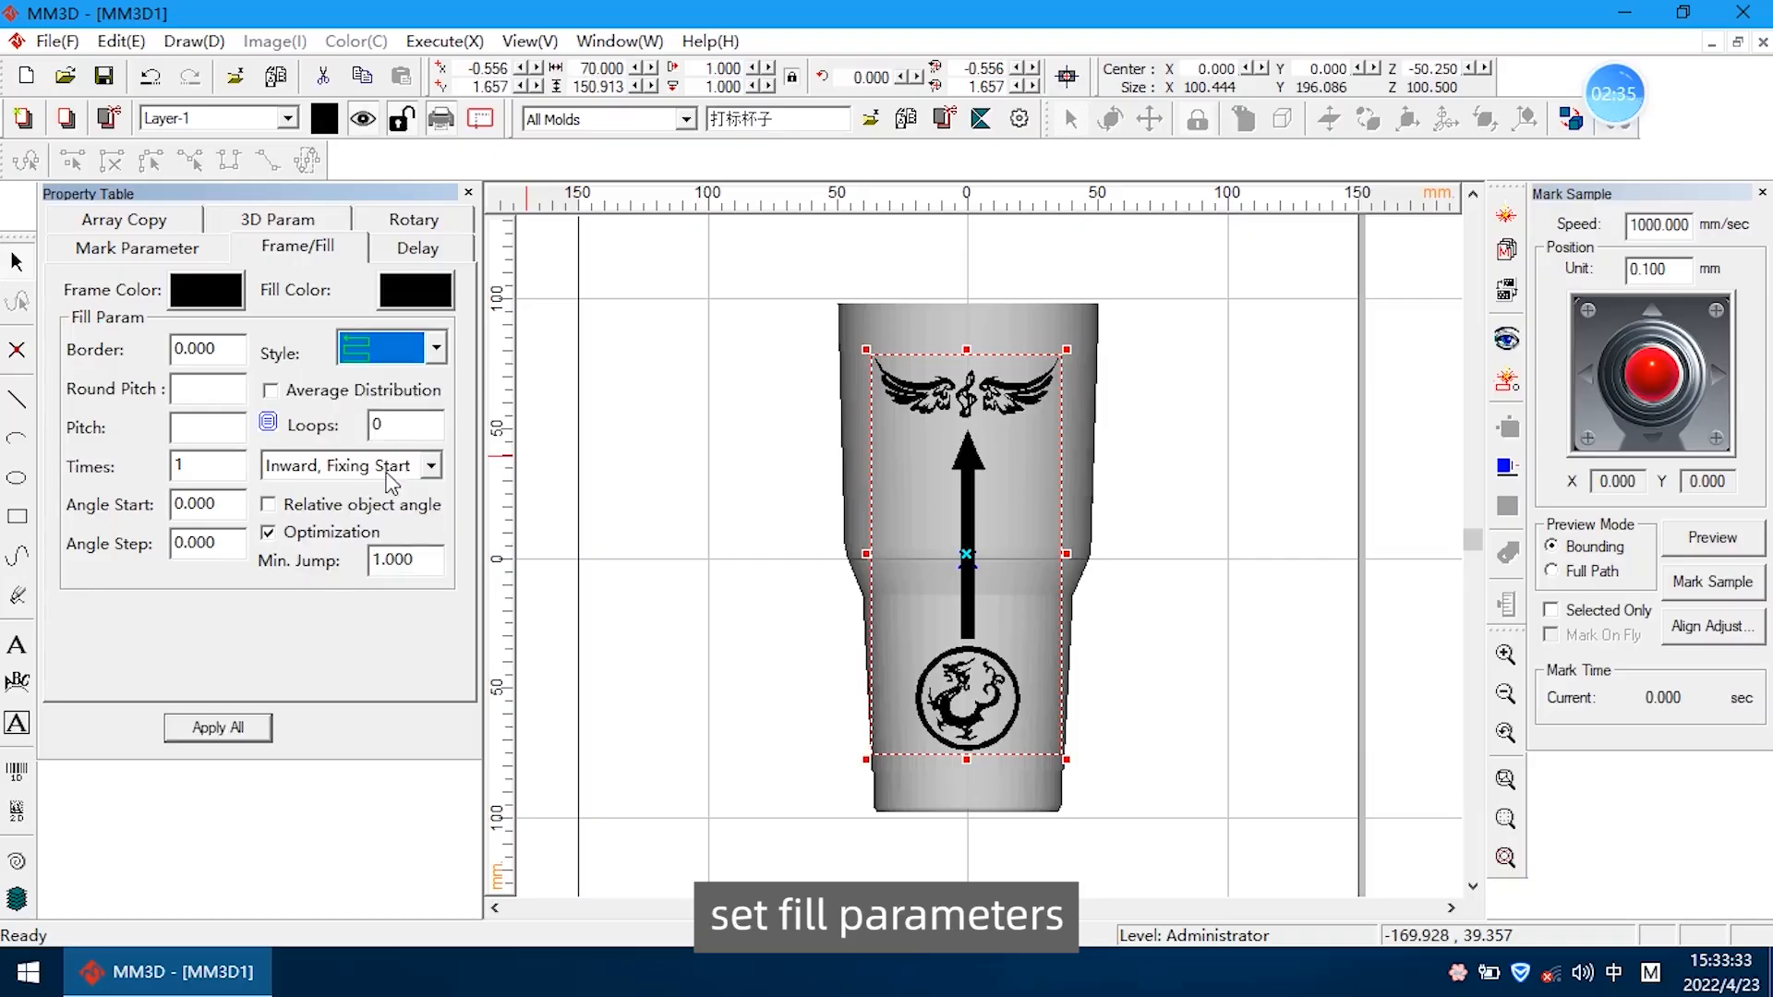
left_click(222, 429)
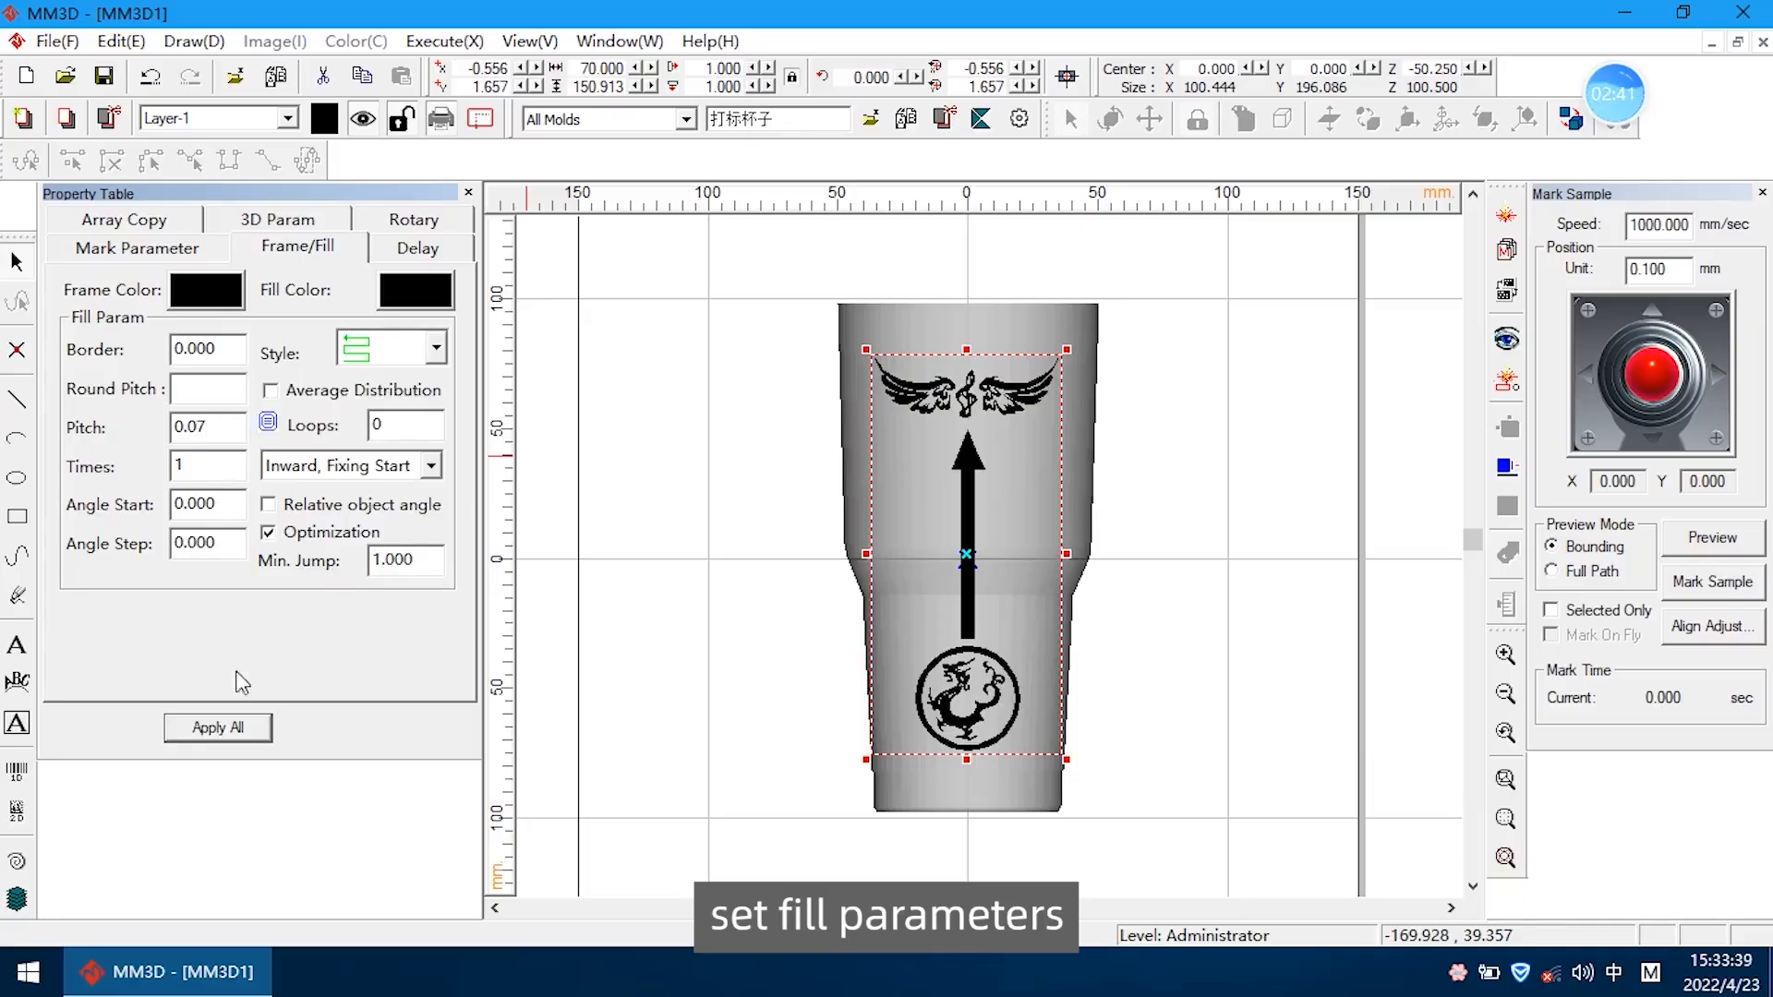
left_click(217, 726)
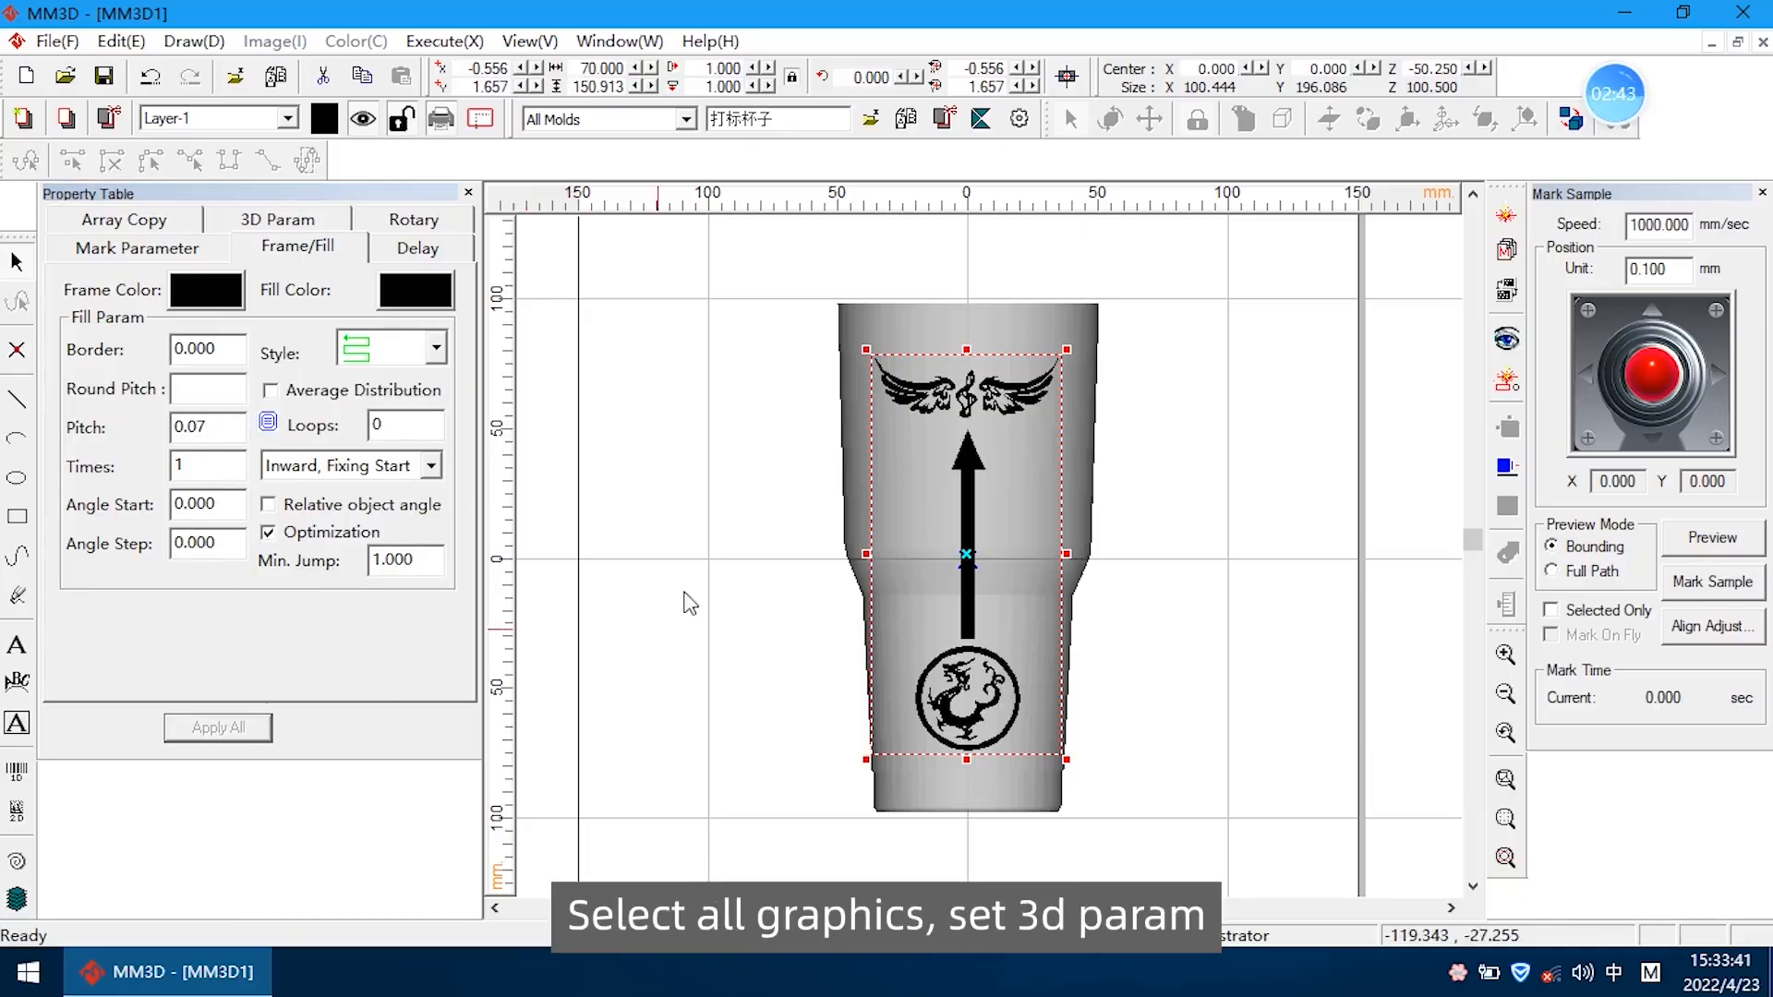
Reselect all three graphics on the cup and enable their 3D parameters
left_click(702, 451)
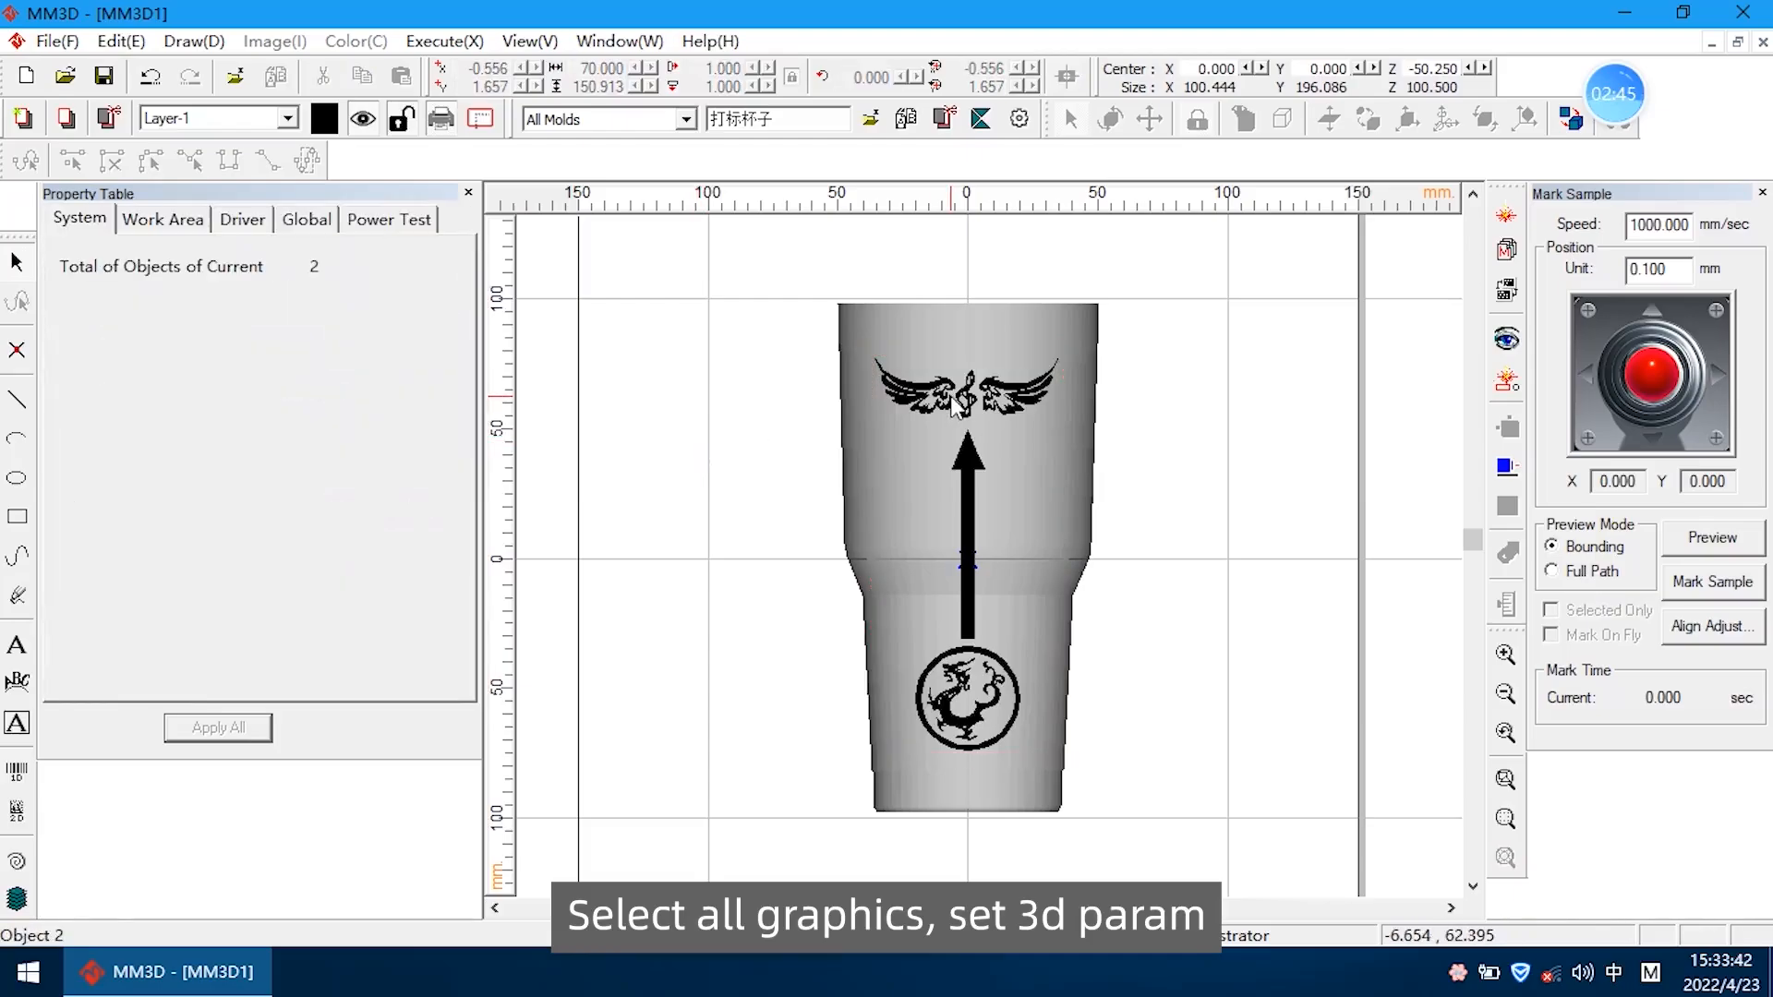
left_click_drag(801, 318, 1188, 790)
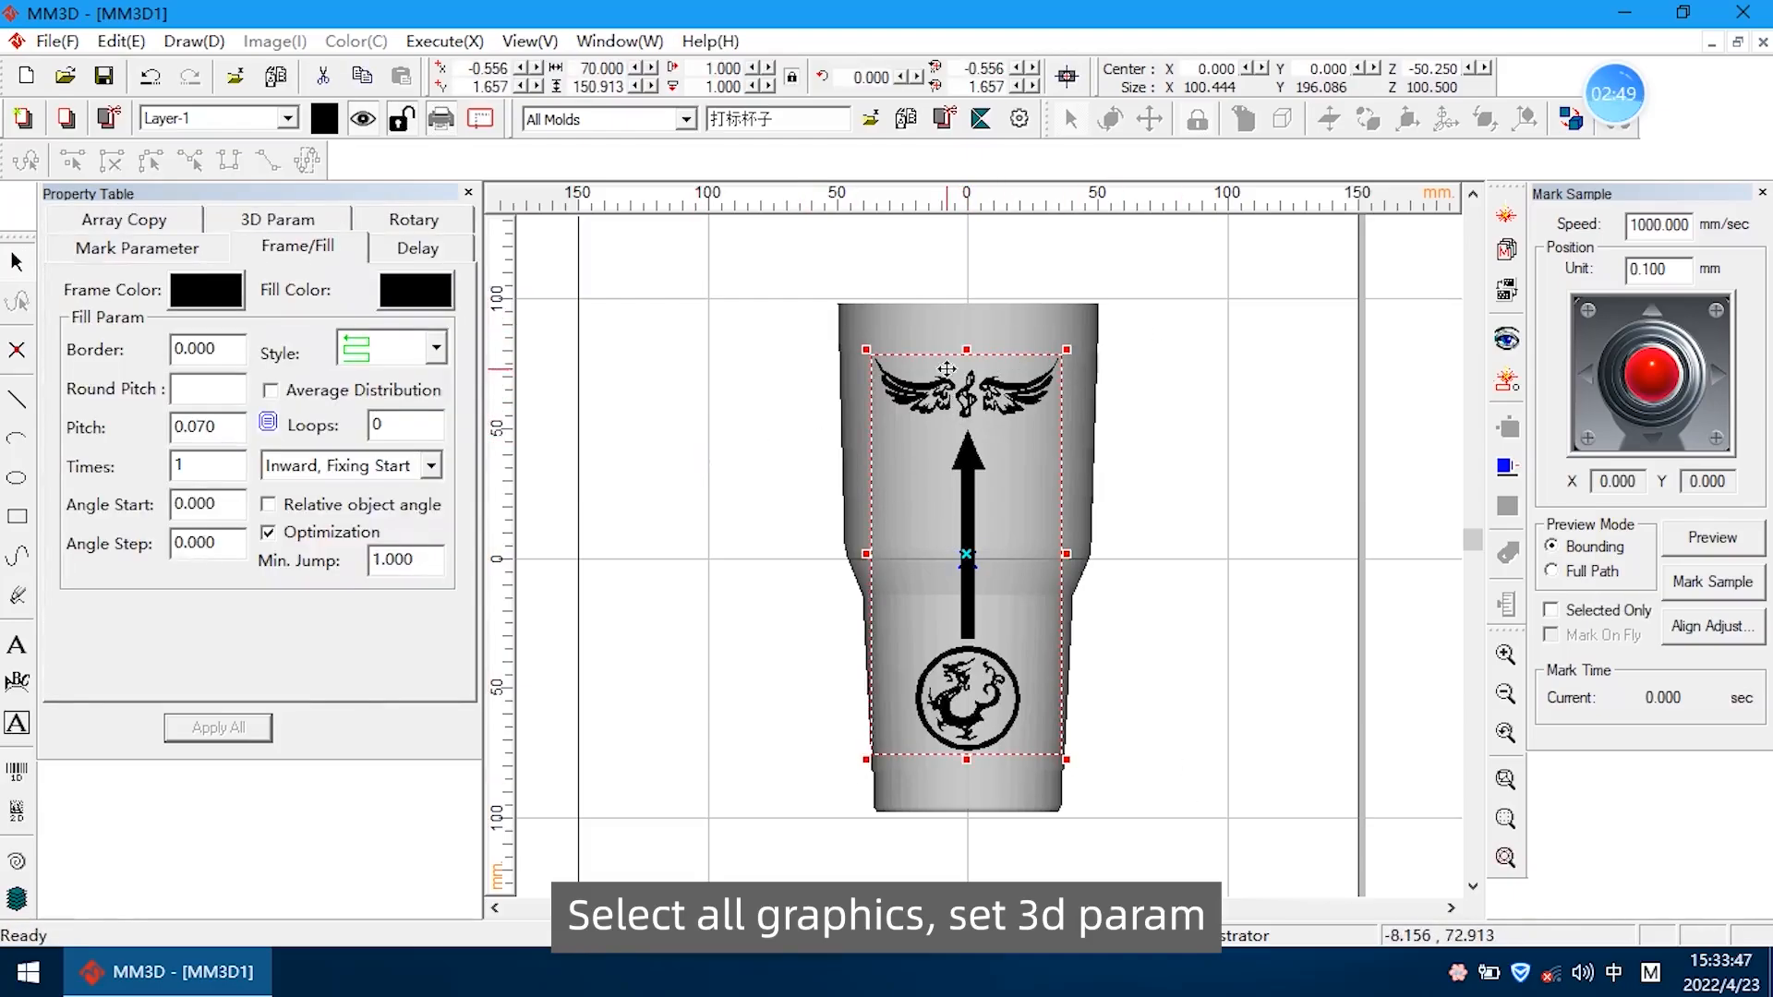
left_click(289, 221)
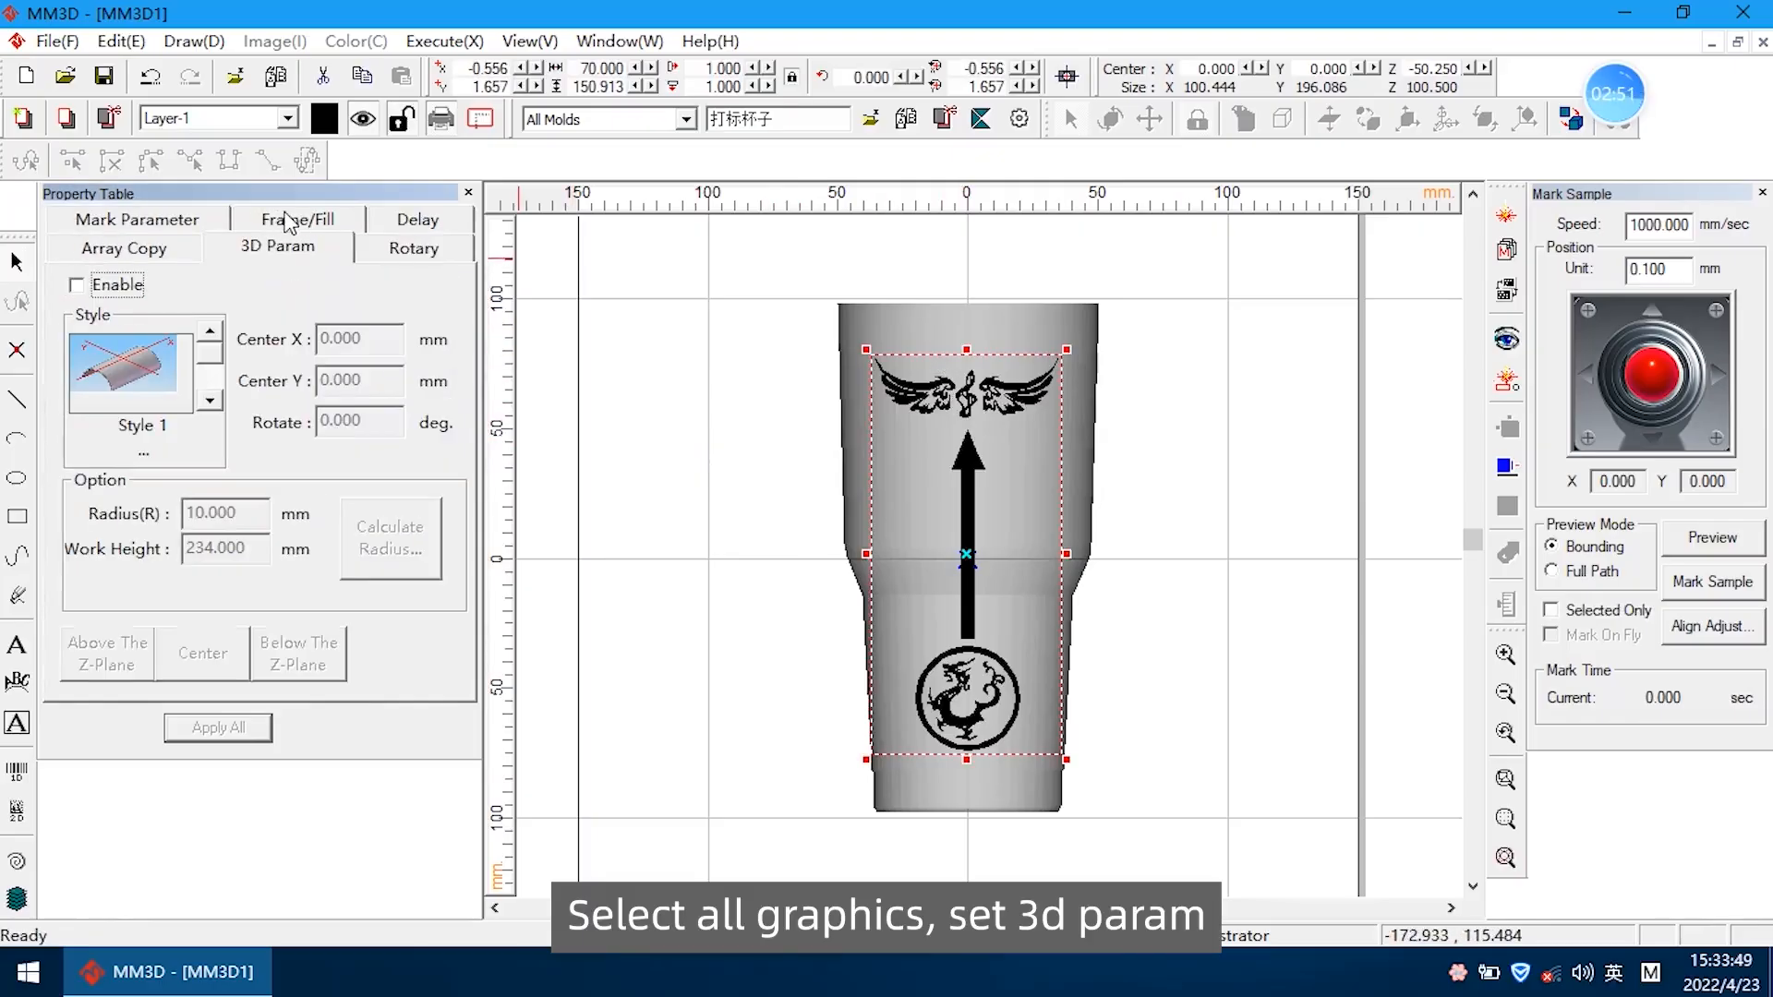
left_click(77, 285)
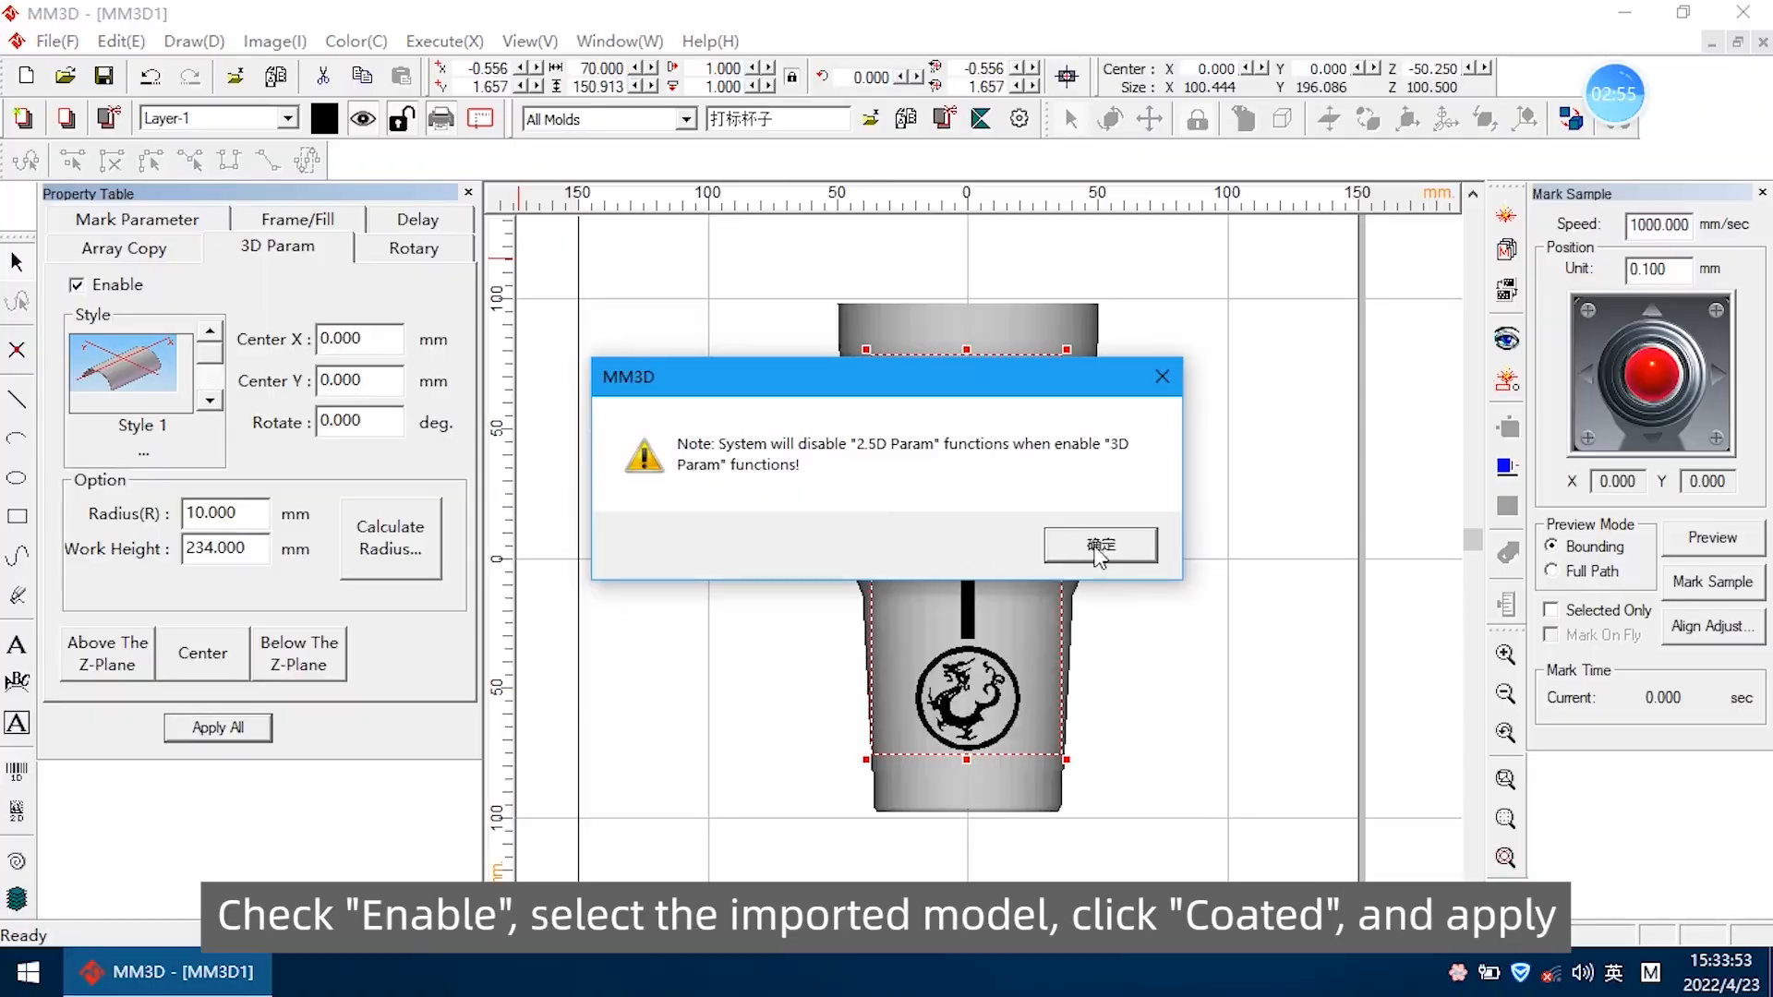
left_click(1099, 545)
Choose the imported cup model 打标杯子 (Style 7) with the Coated mapping method and apply it to the graphics
left_click(210, 402)
left_click(211, 402)
left_click(210, 402)
left_click(210, 402)
left_click(211, 401)
left_click(211, 402)
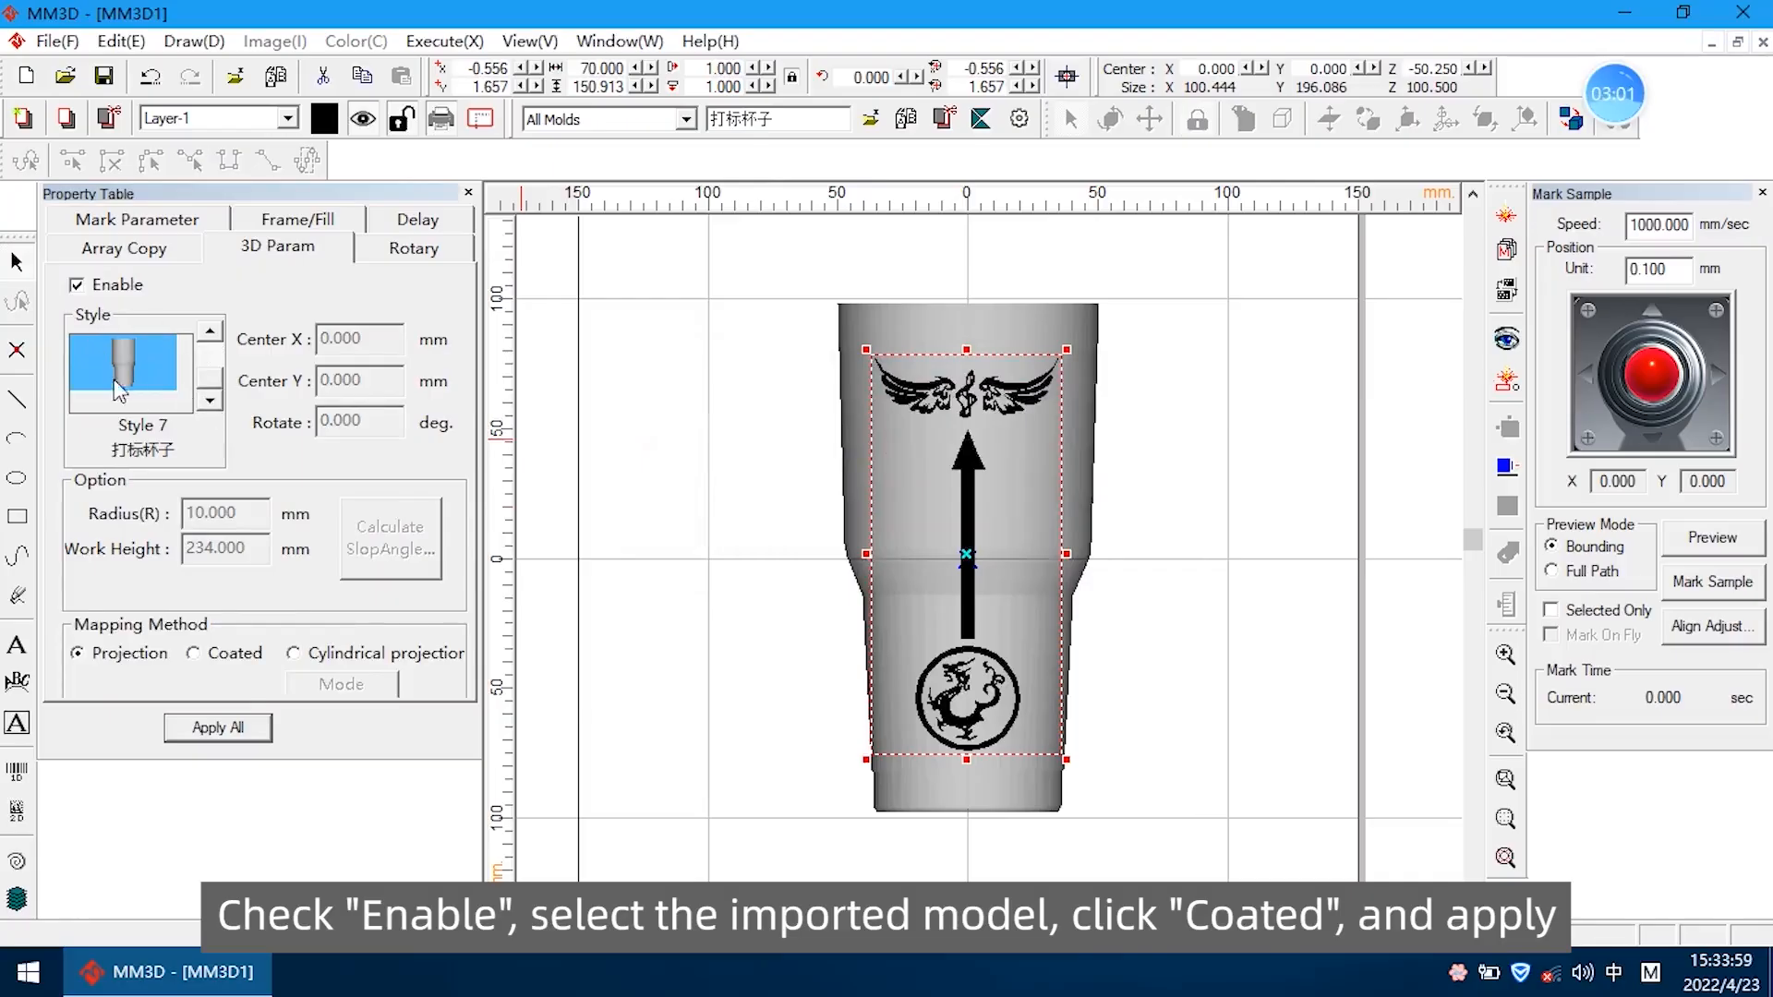
left_click(215, 656)
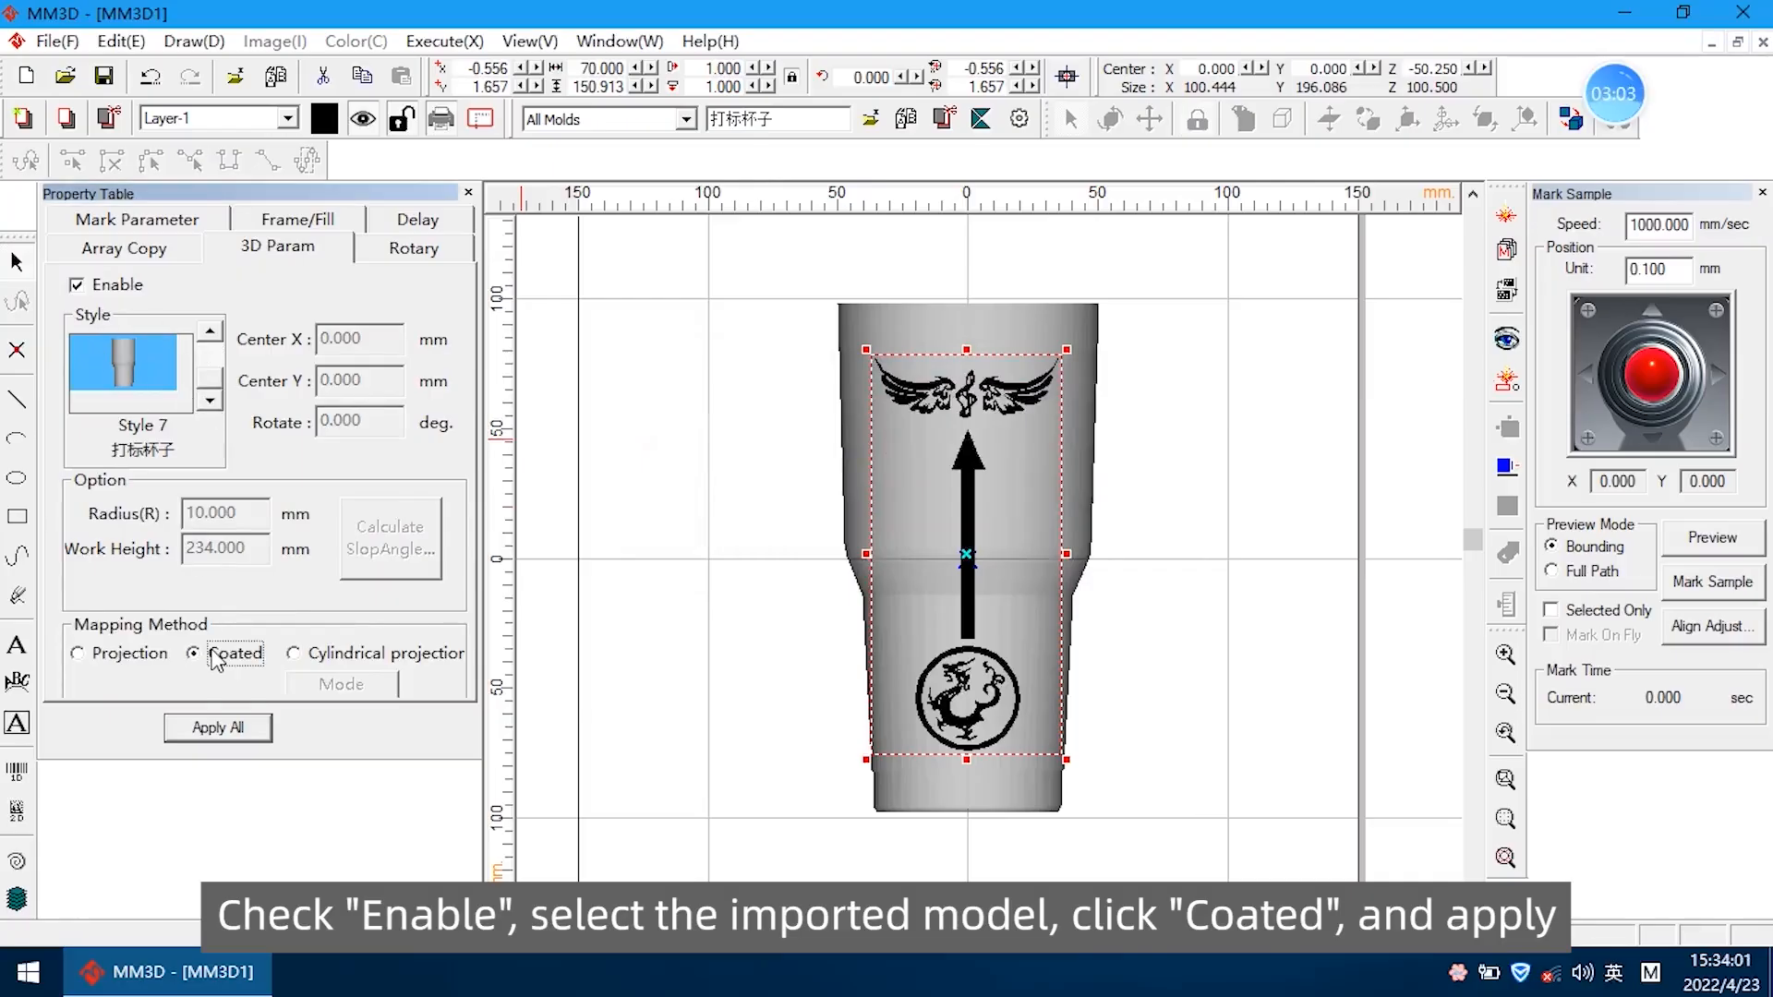
left_click(214, 729)
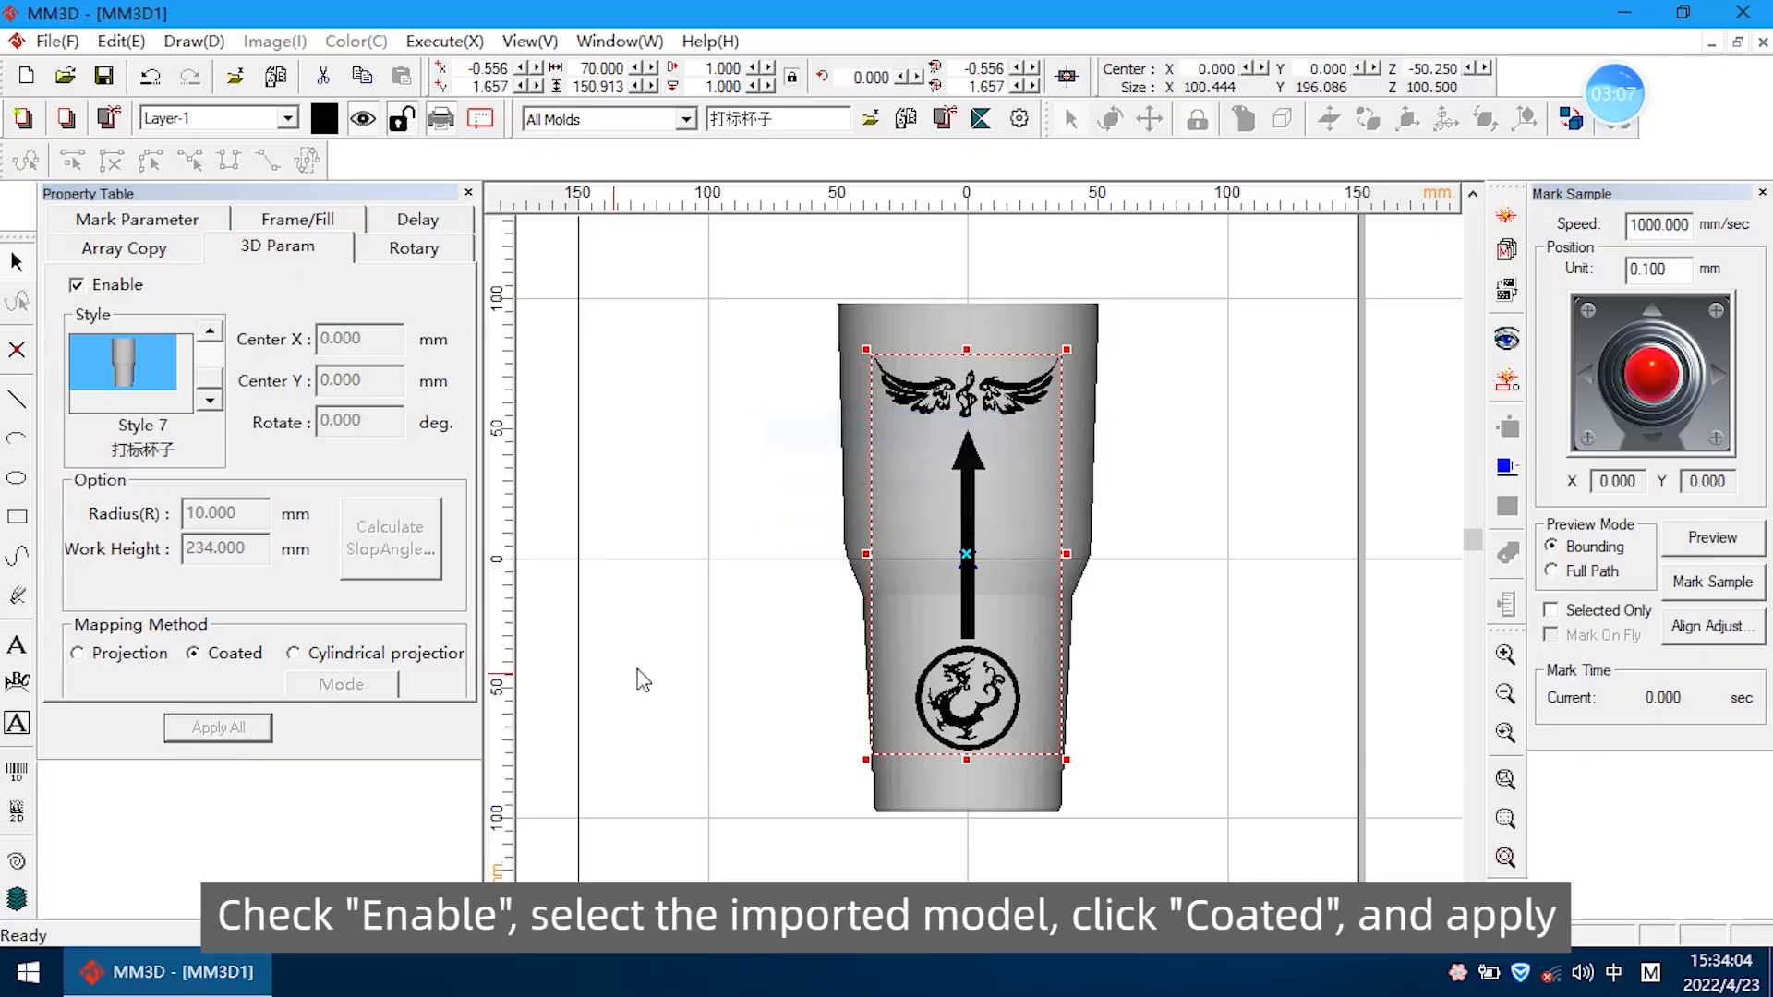
Switch to the 3D view and examine from several angles how the graphics wrap around the cup
left_click(1573, 136)
middle_click_drag(1099, 397, 822, 417)
scroll(997, 429, "up", 5)
scroll(1118, 453, "up", 3)
scroll(708, 341, "down", 3)
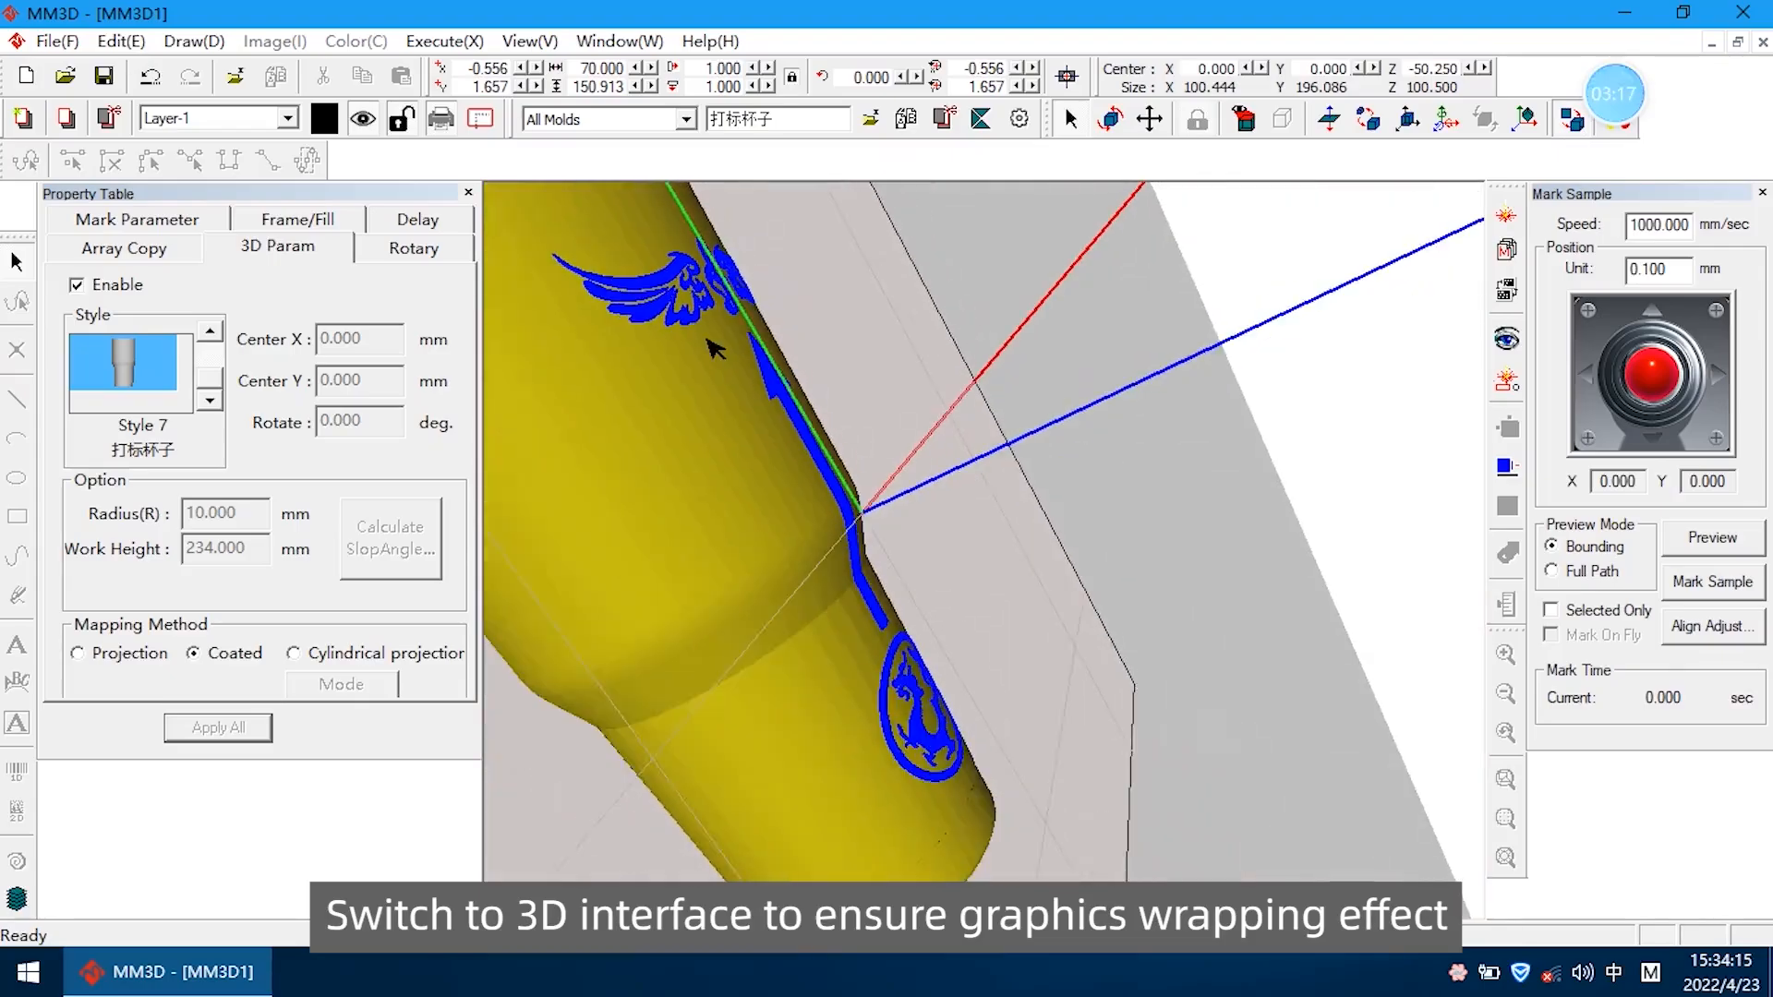
scroll(661, 242, "up", 5)
middle_click_drag(798, 493, 766, 460)
scroll(834, 552, "down", 2)
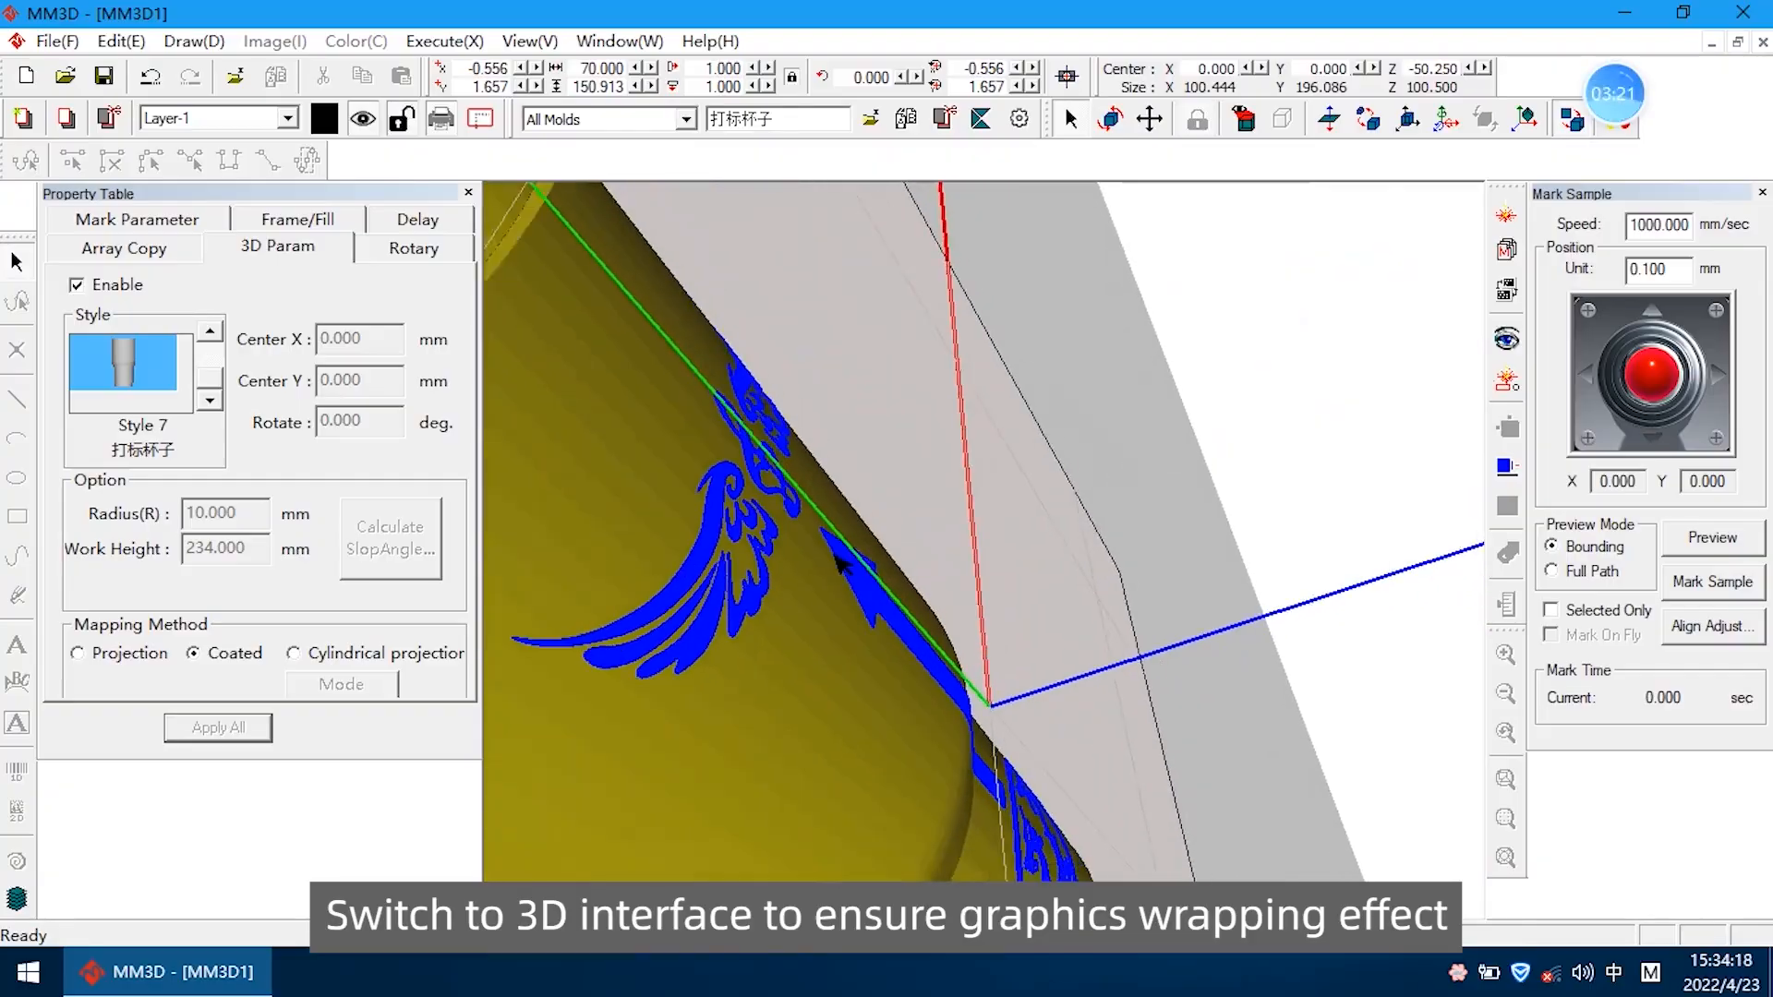
scroll(834, 552, "down", 5)
middle_click_drag(693, 595, 860, 628)
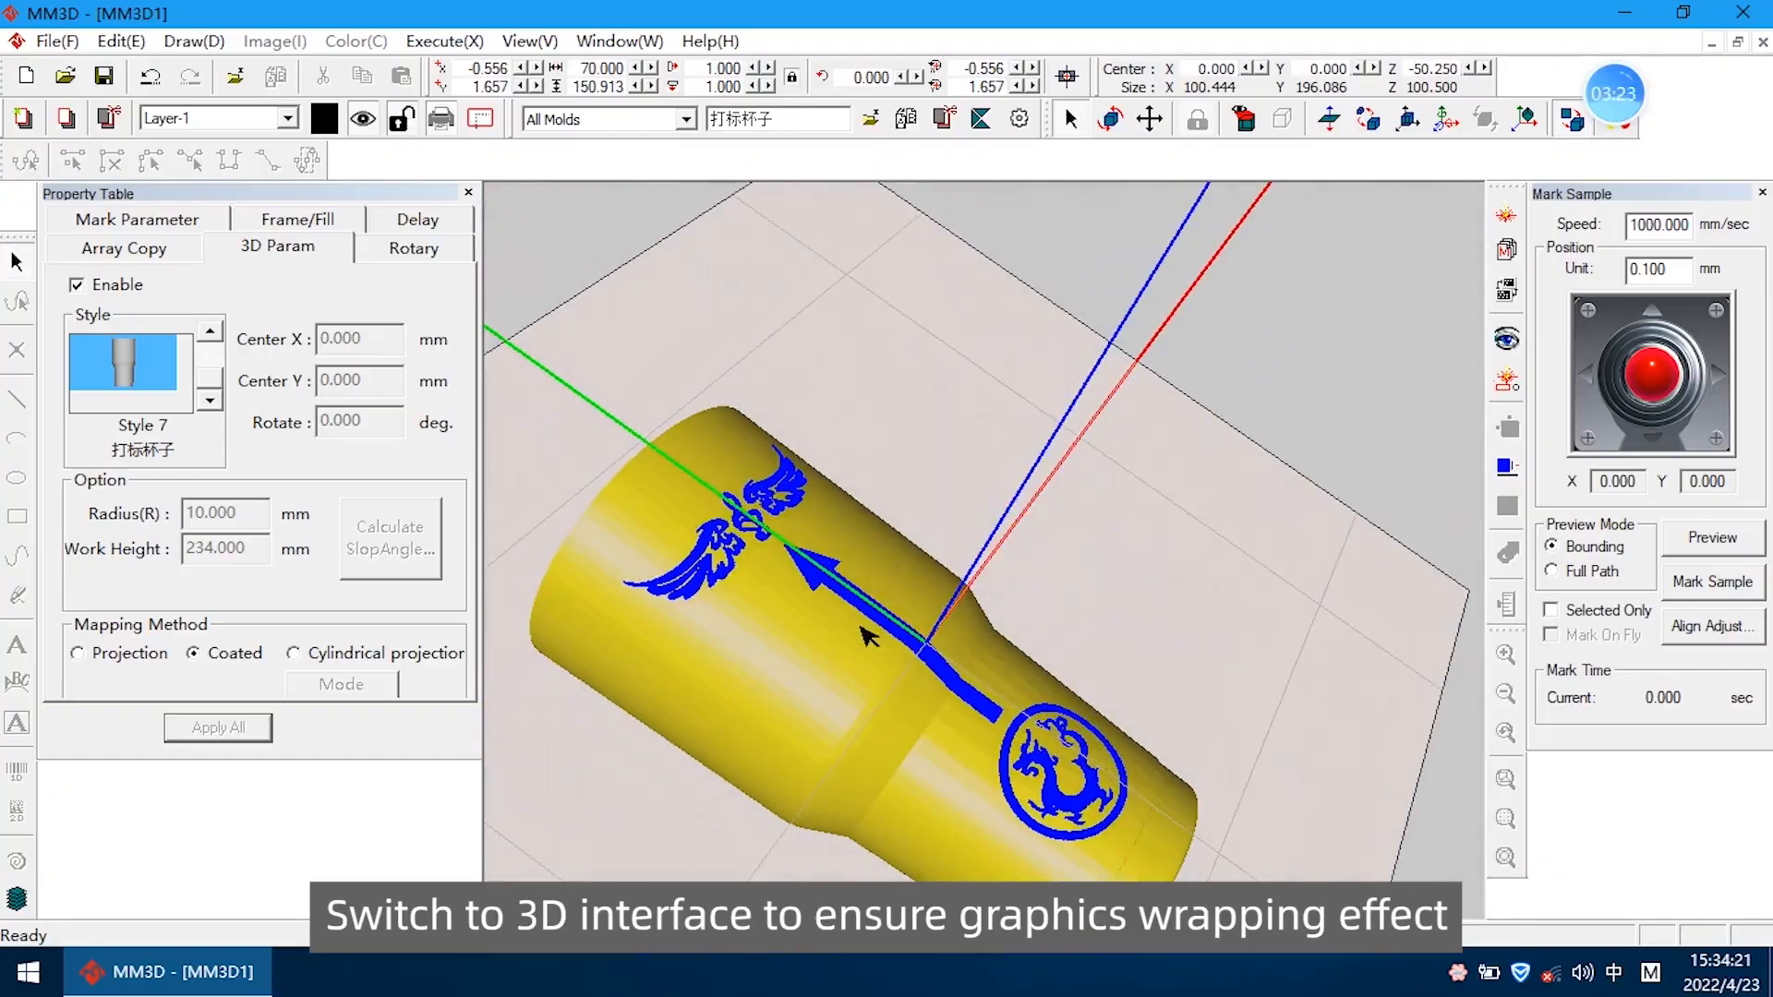
Return to the 2D view and run the red-light bounding preview of the graphics' position, stopping it once checked
left_click(1572, 118)
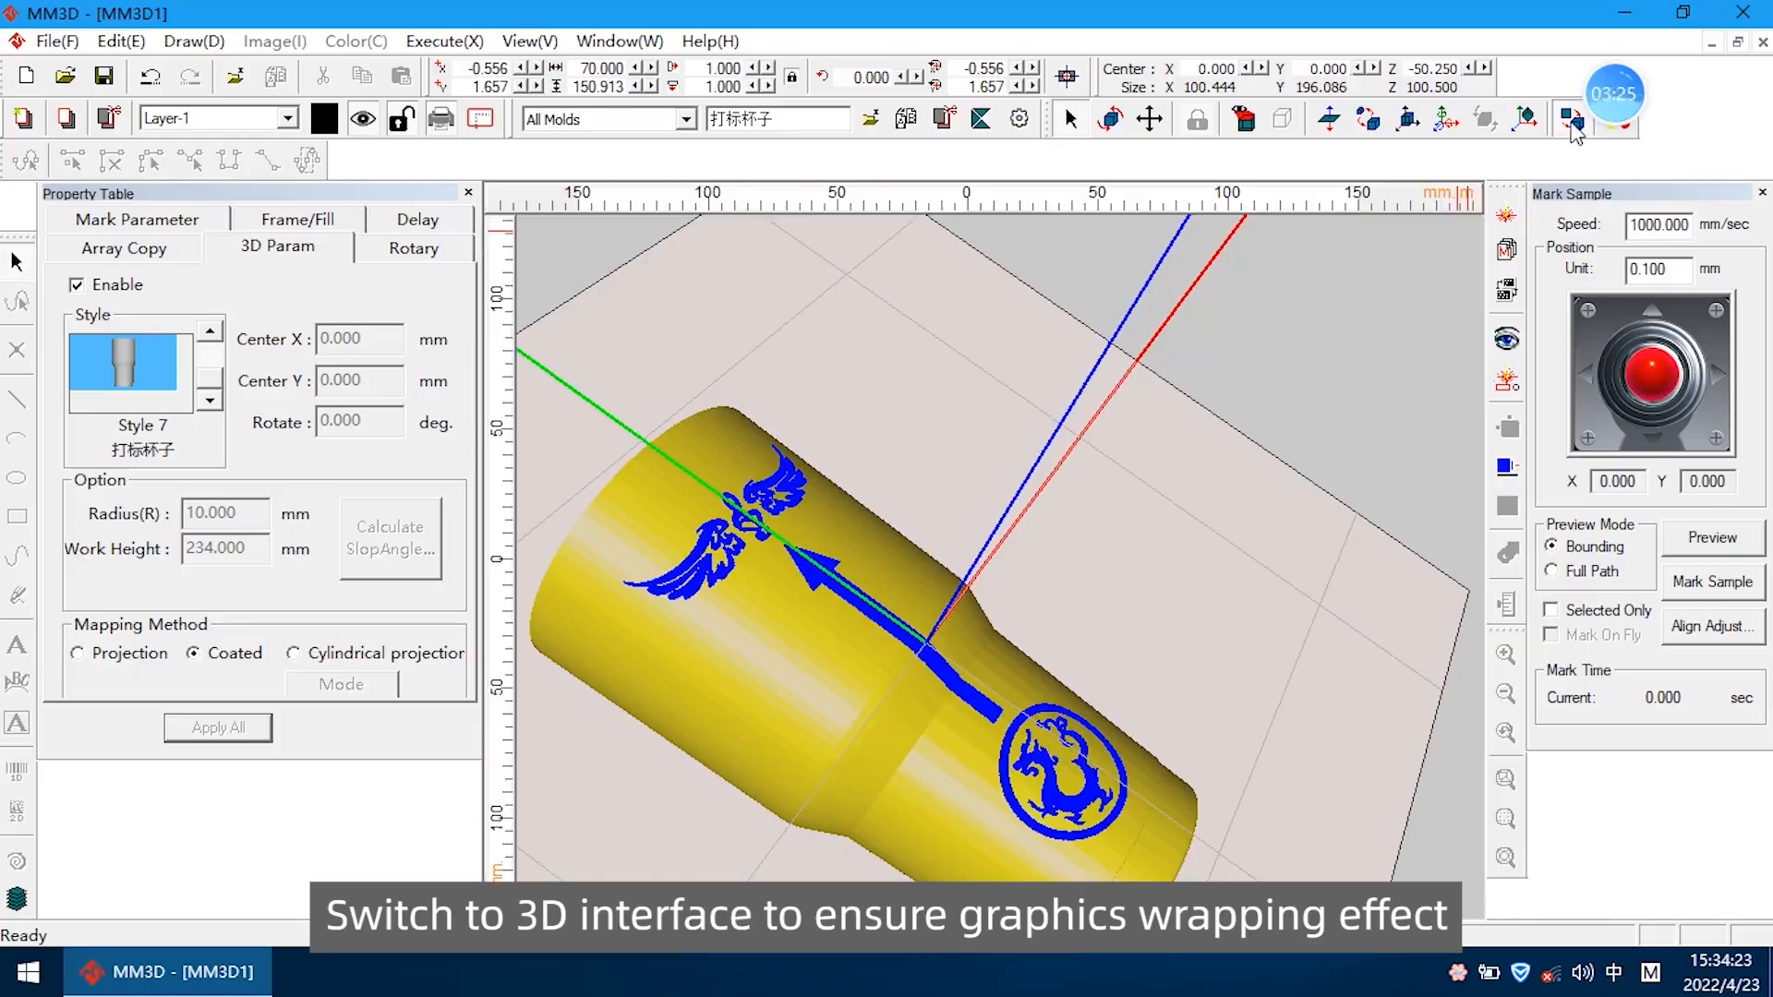
left_click(1714, 541)
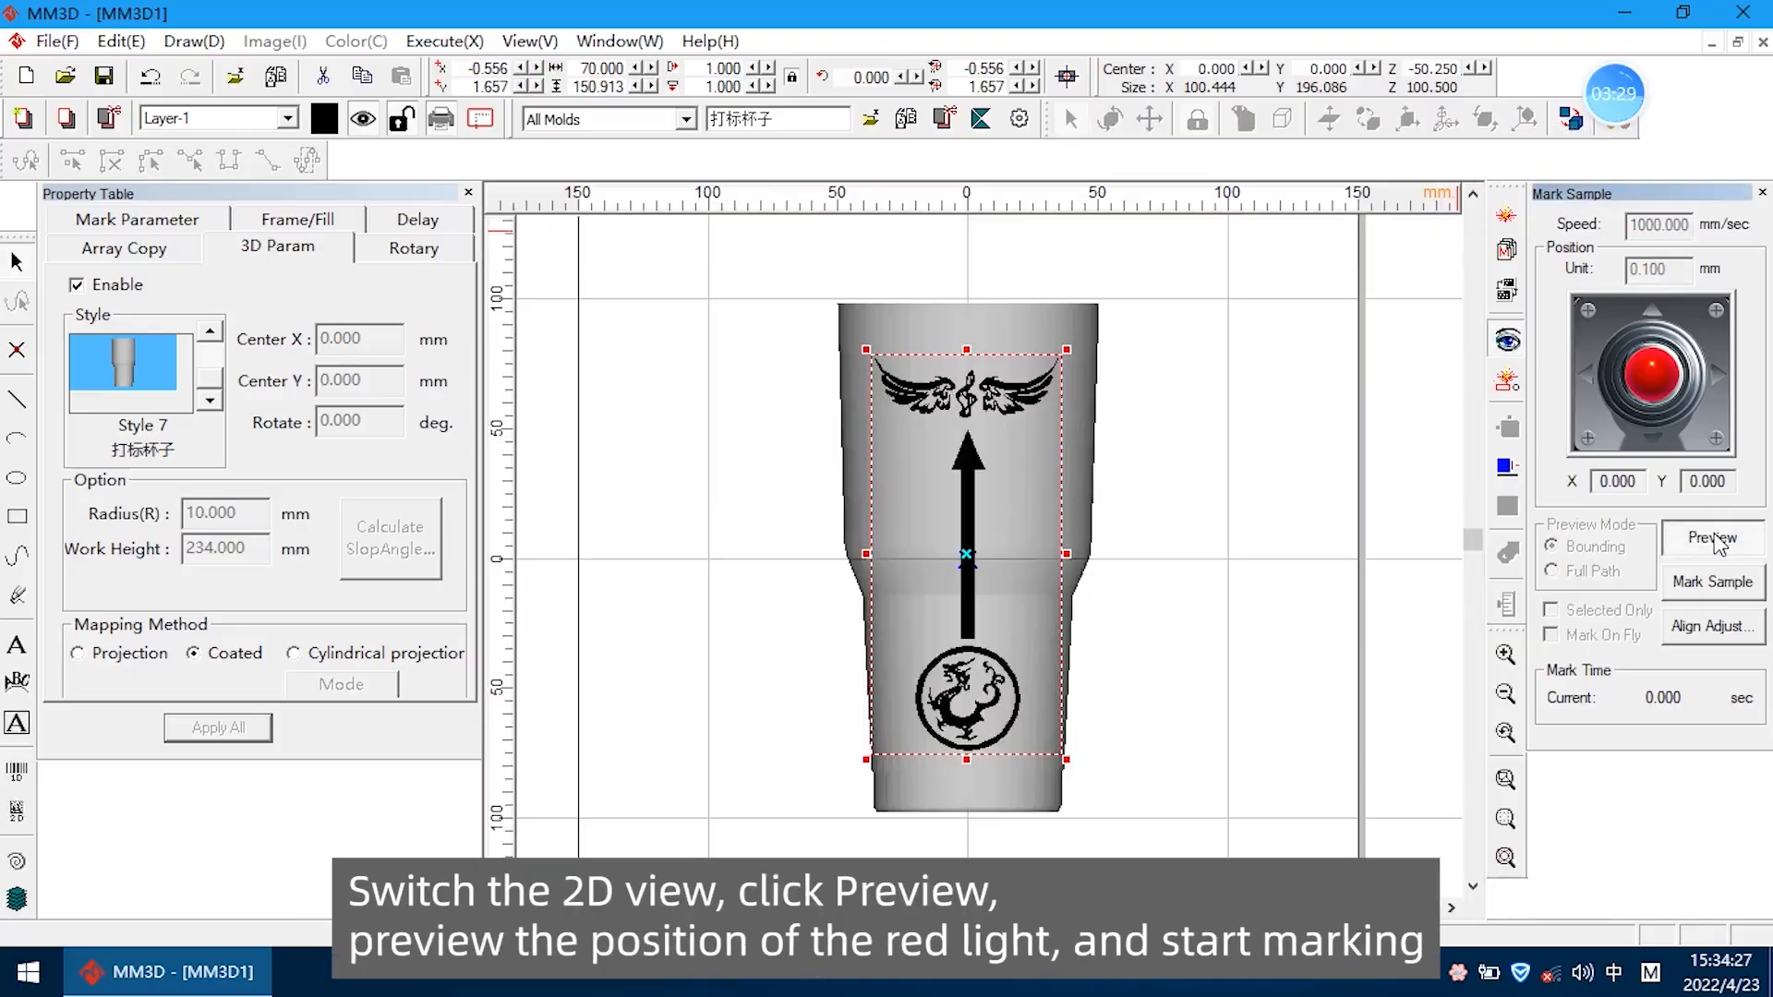
left_click(1716, 541)
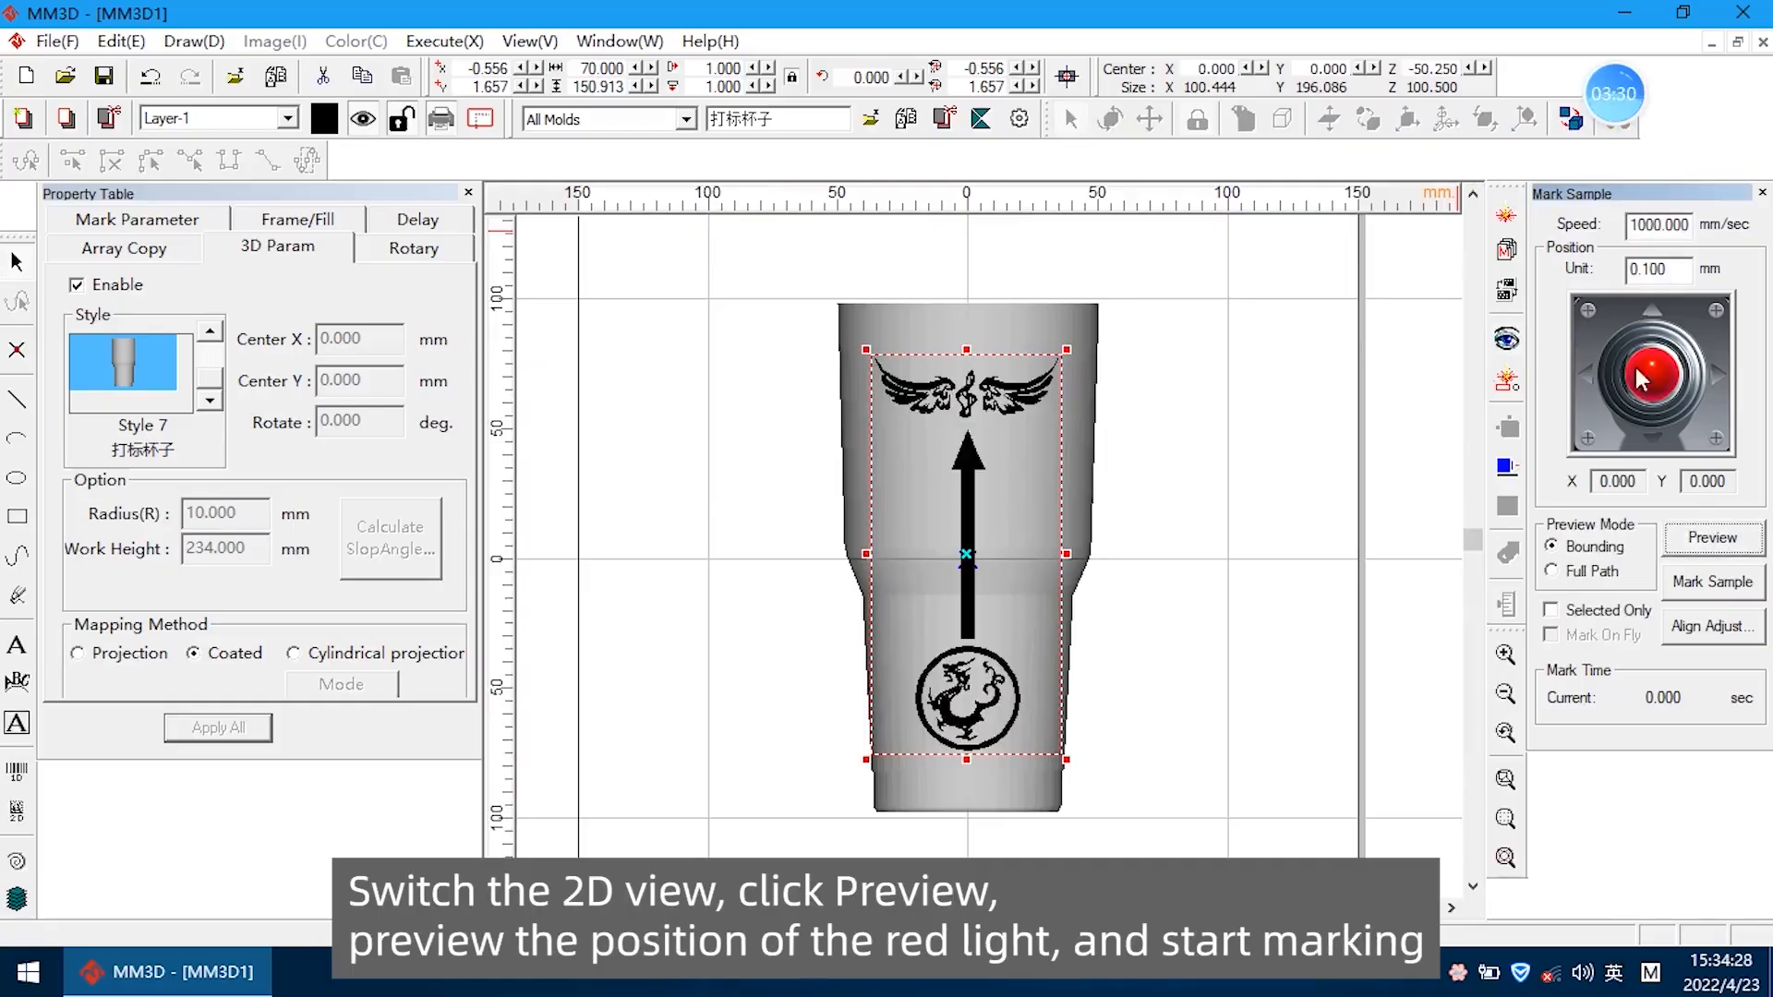
Start laser marking of the selected graphics in Selected marking mode
left_click(1508, 219)
left_click(1182, 523)
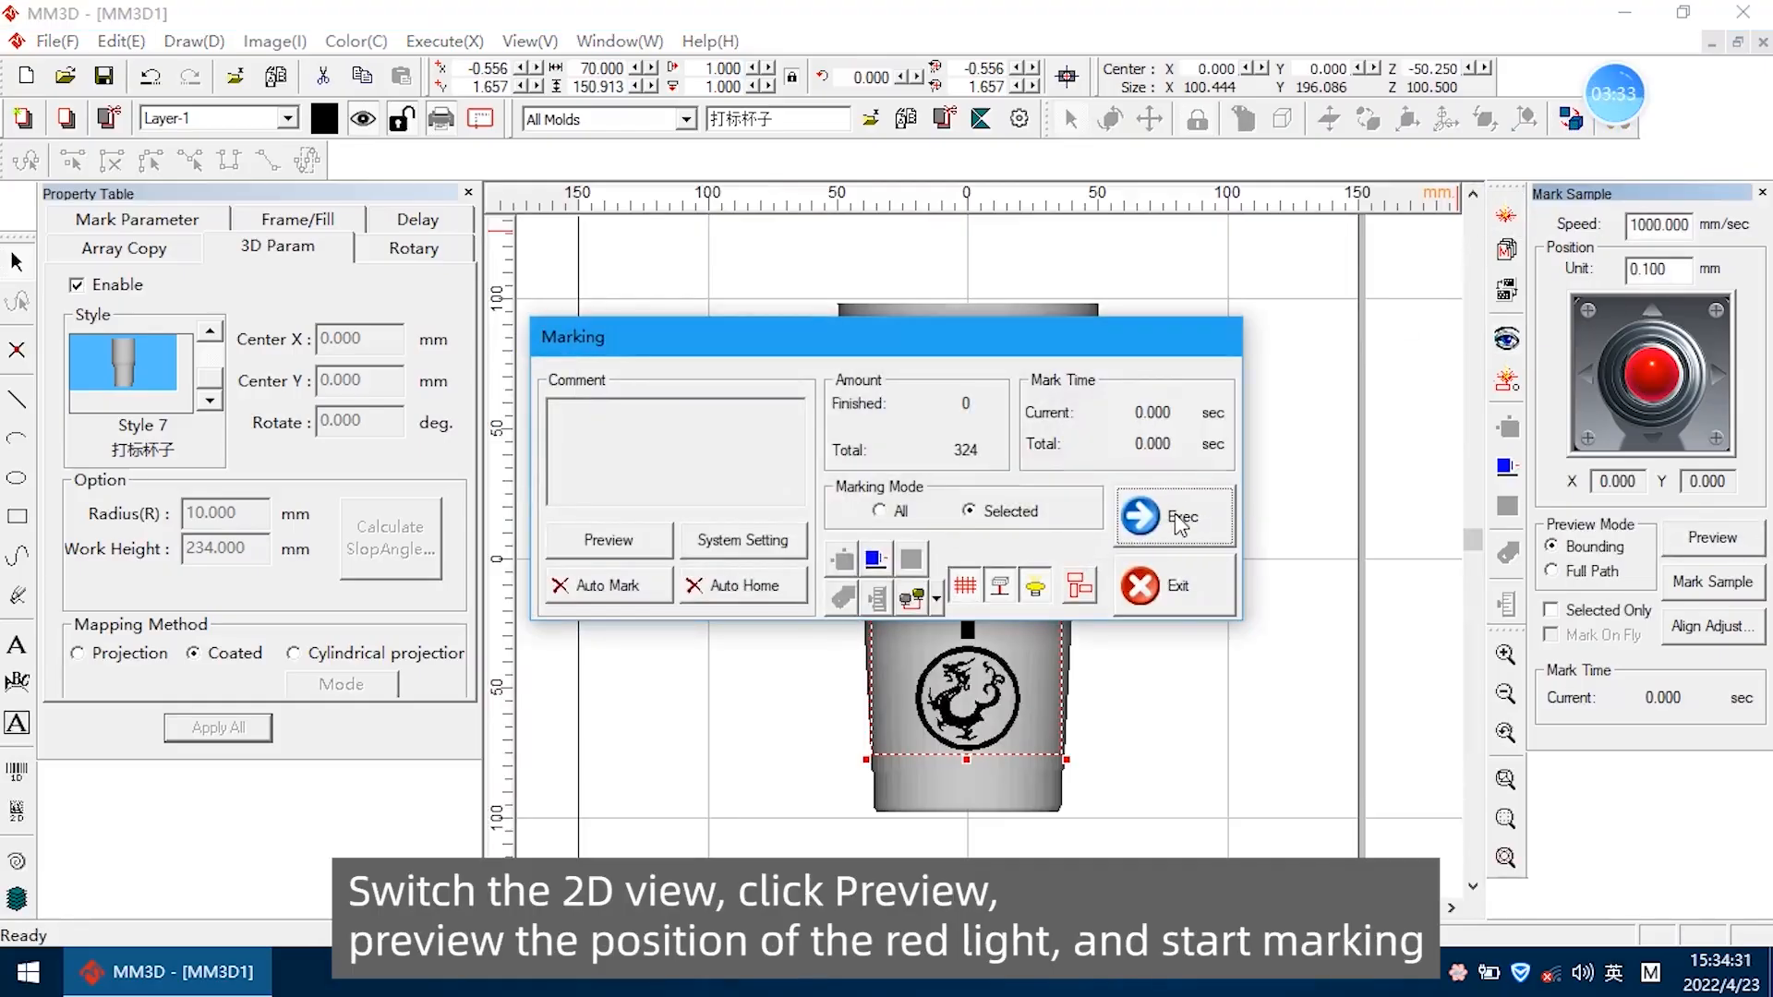